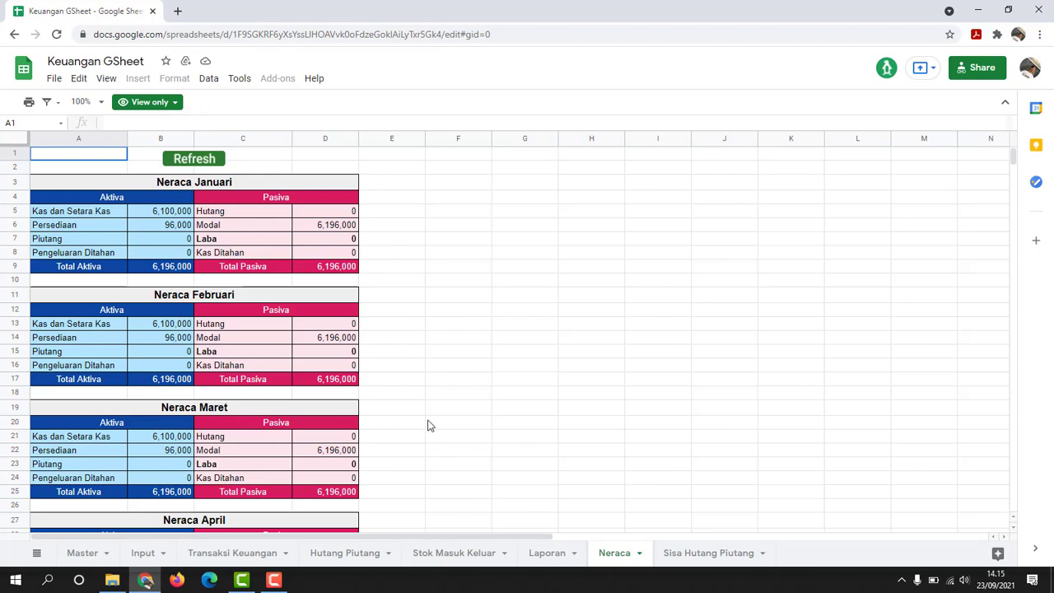
Look through the Master, Transaksi Keuangan and Neraca sheets of the Keuangan GSheet template
click(82, 552)
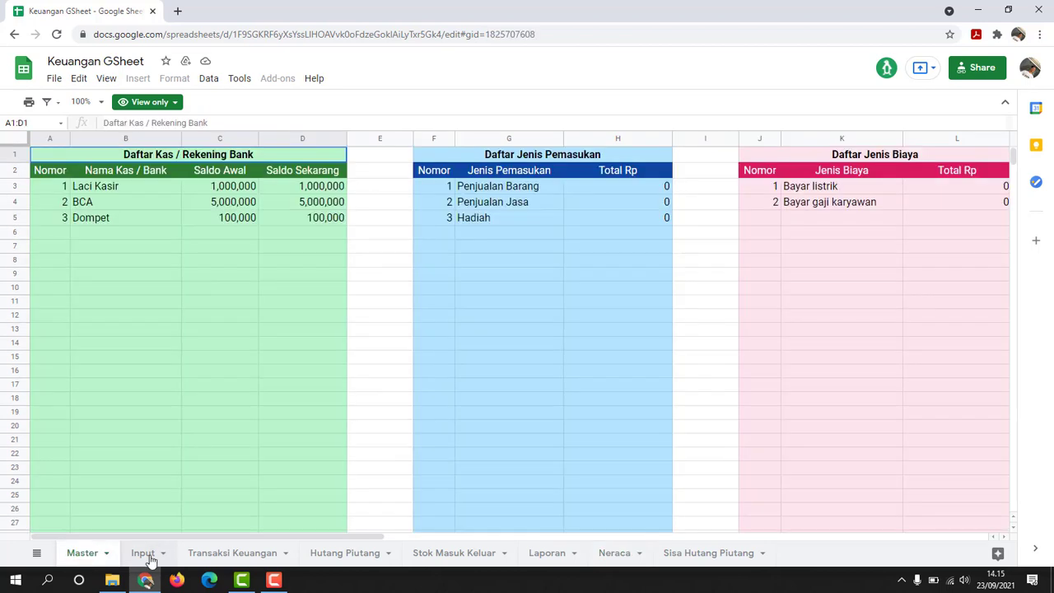
click(146, 557)
click(247, 556)
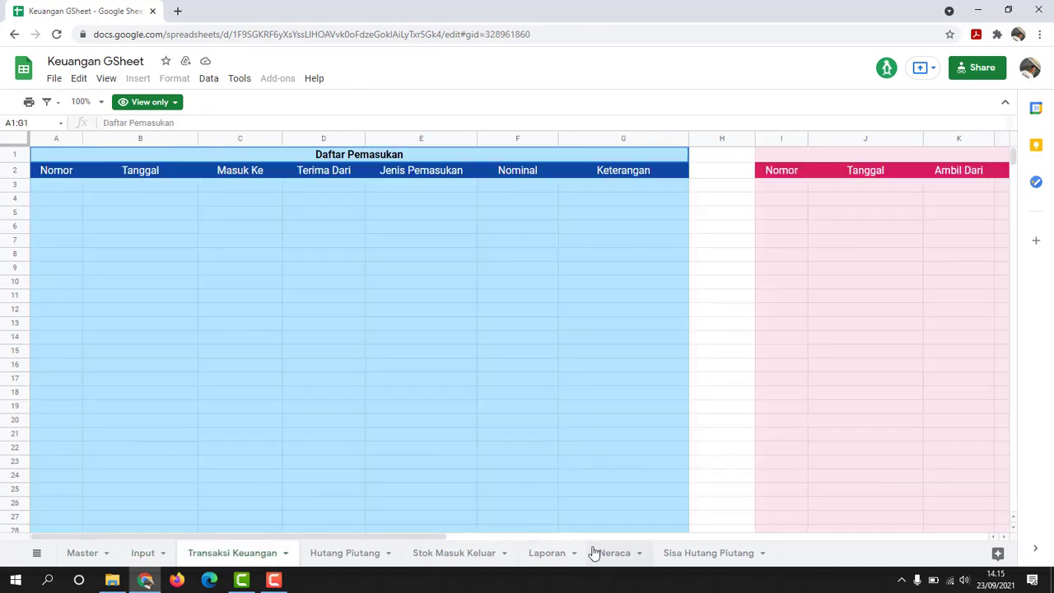
click(614, 556)
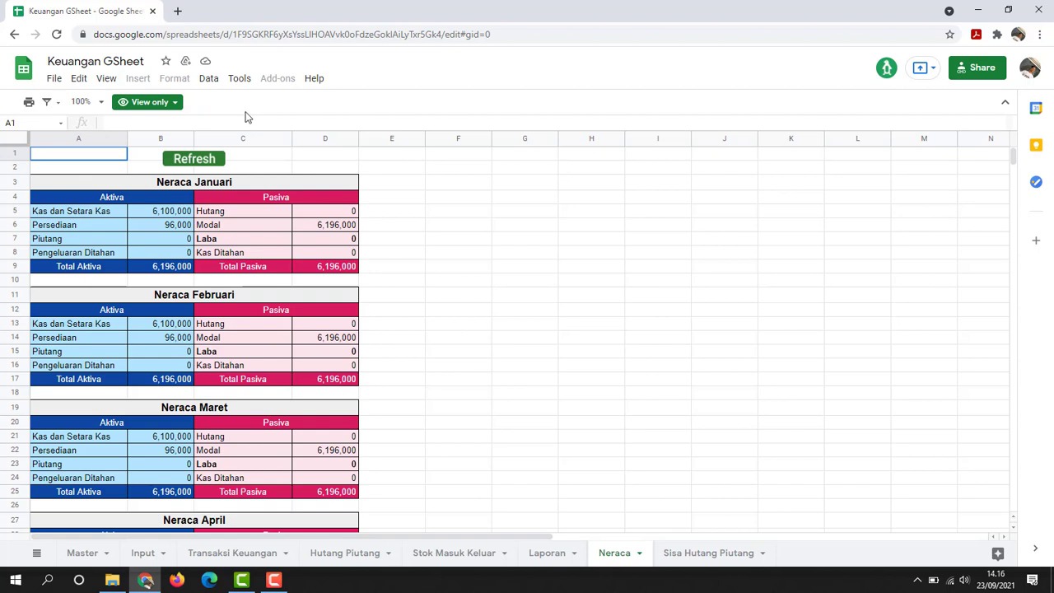
Make a copy of the view-only spreadsheet in My Drive, named Keuangan Bakso
click(55, 79)
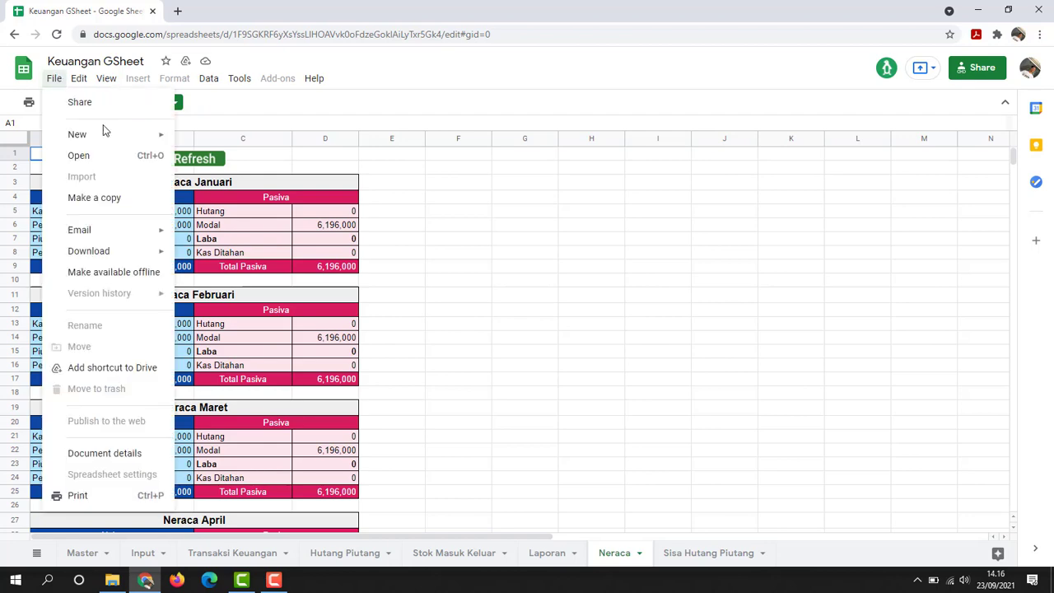
click(87, 201)
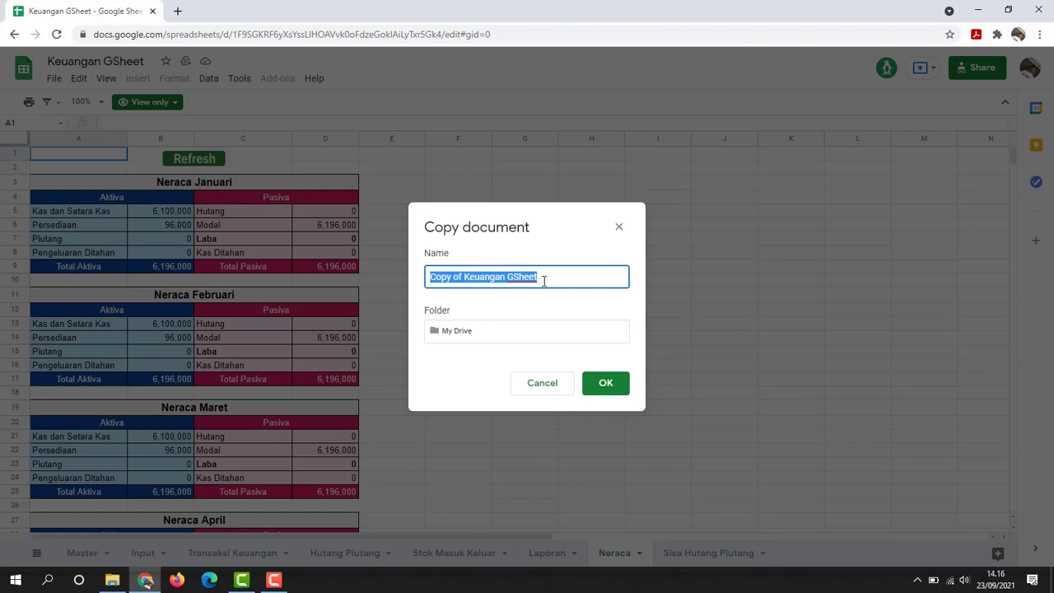
text(K)
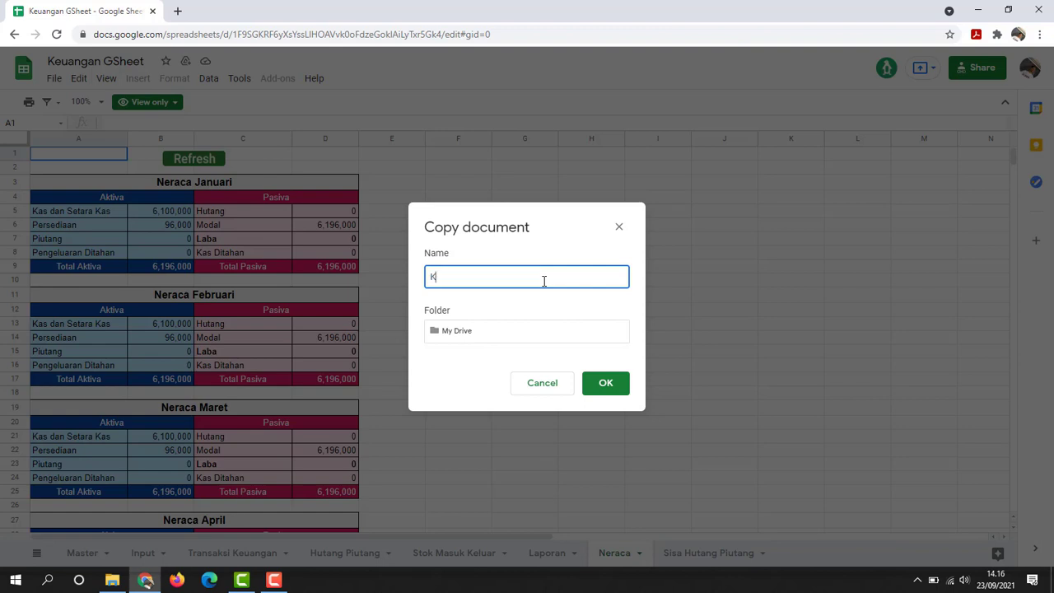
text(euangan Bakso)
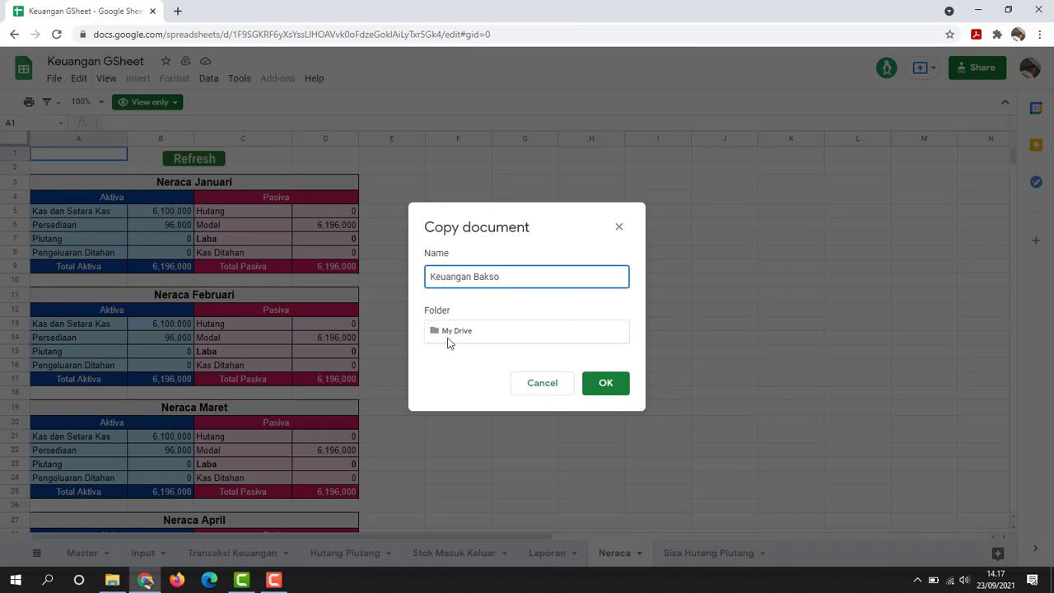
click(617, 387)
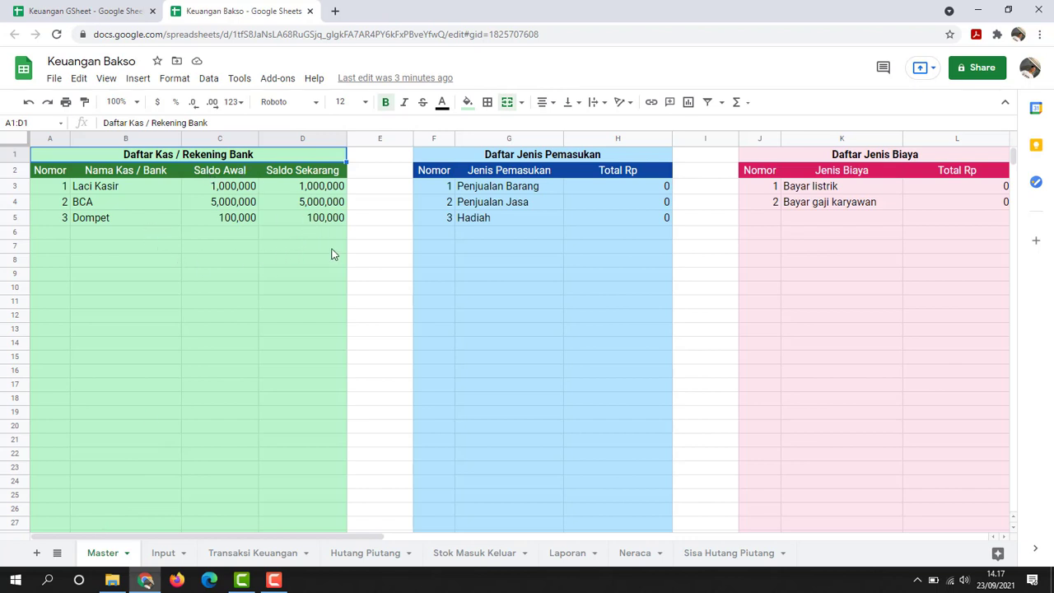
Examine the cash and bank entries in the Daftar Kas / Rekening Bank table on the Master sheet
click(373, 301)
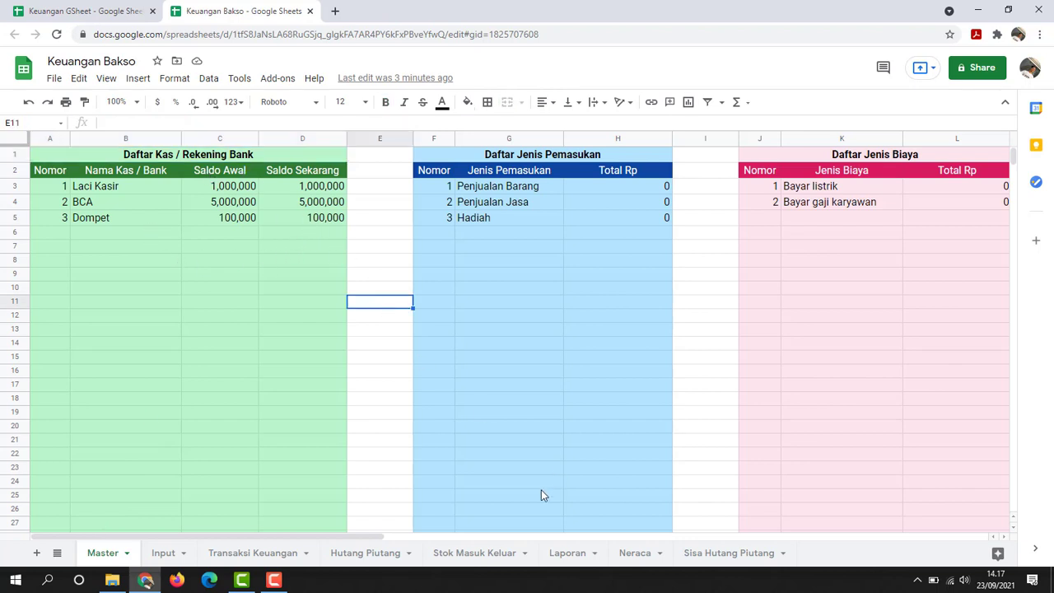
drag(226, 535, 176, 520)
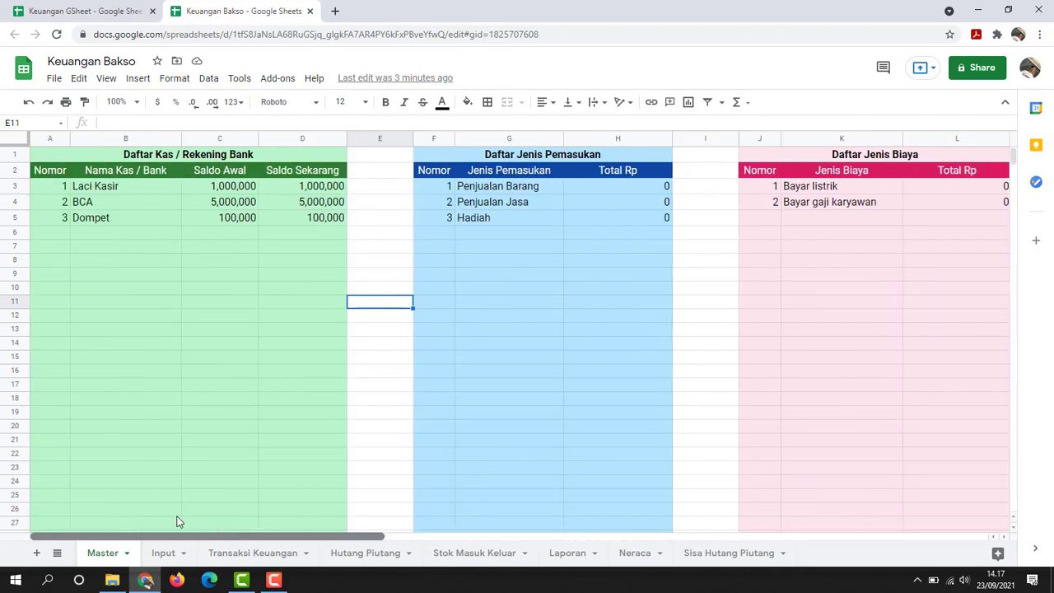
click(388, 225)
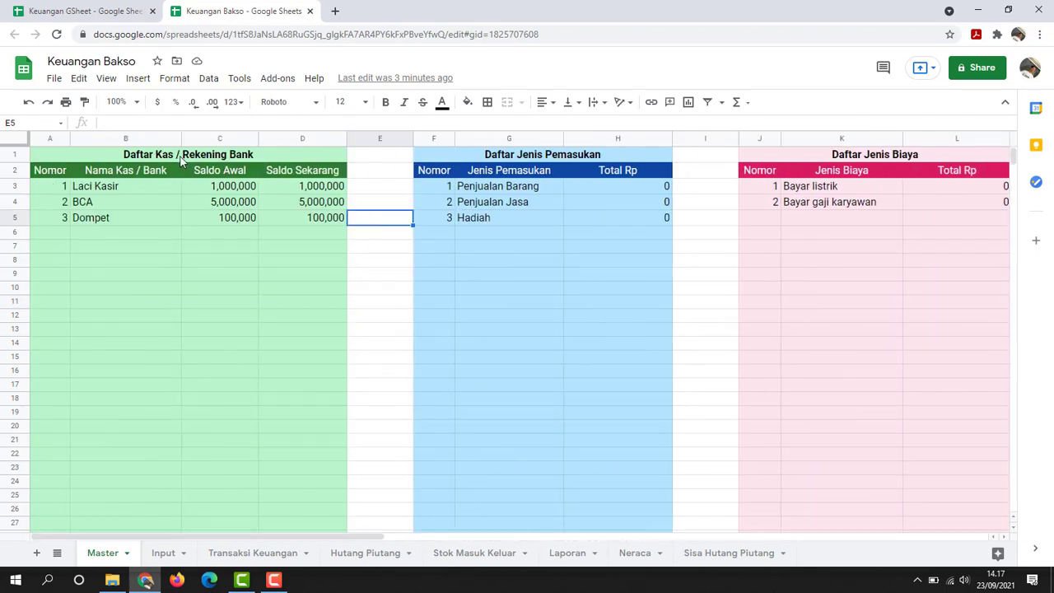
click(384, 171)
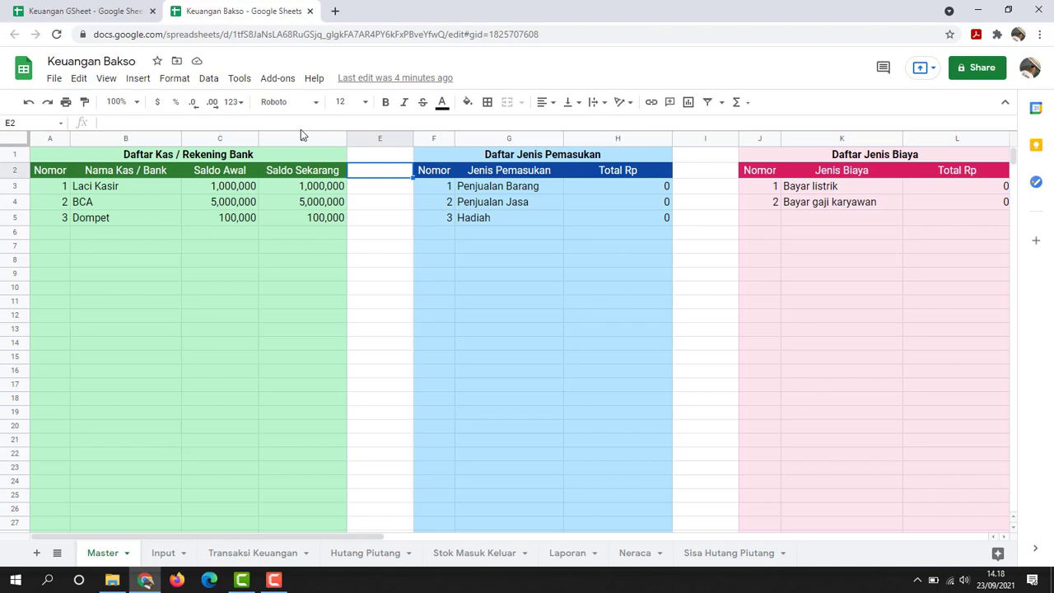
click(102, 203)
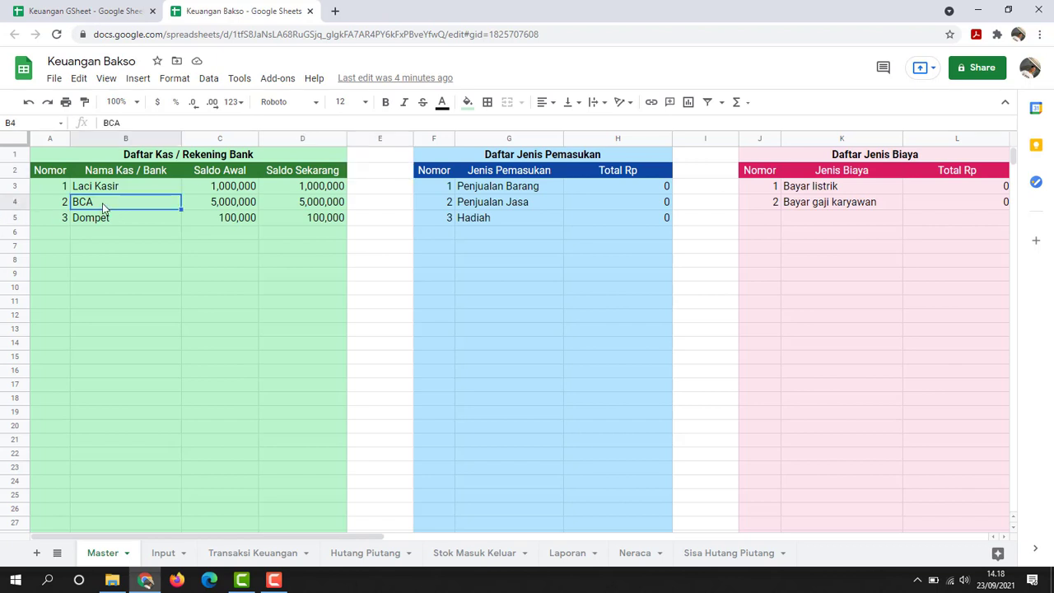
click(137, 227)
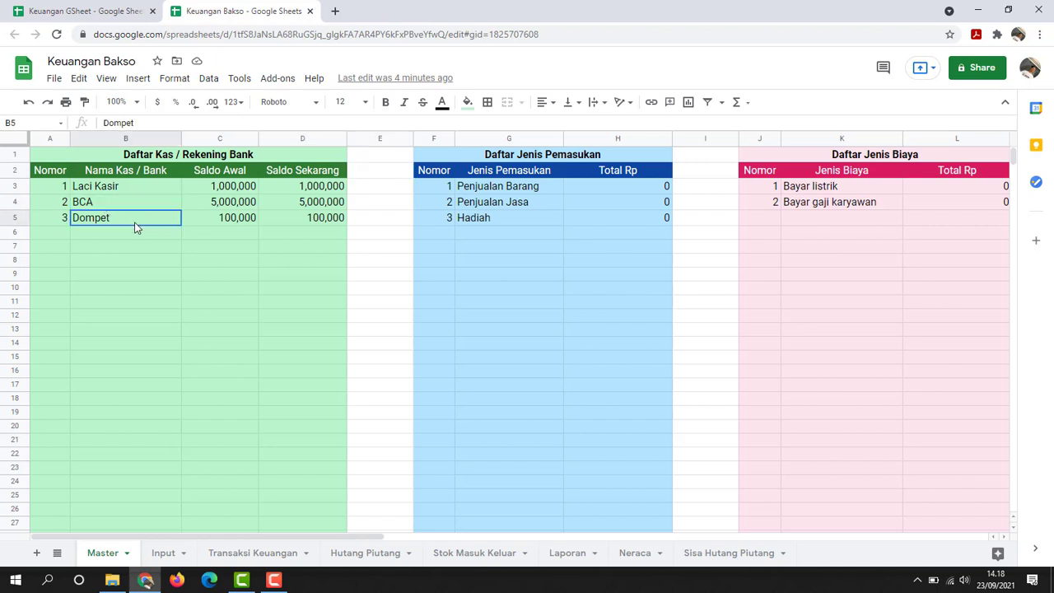
click(144, 207)
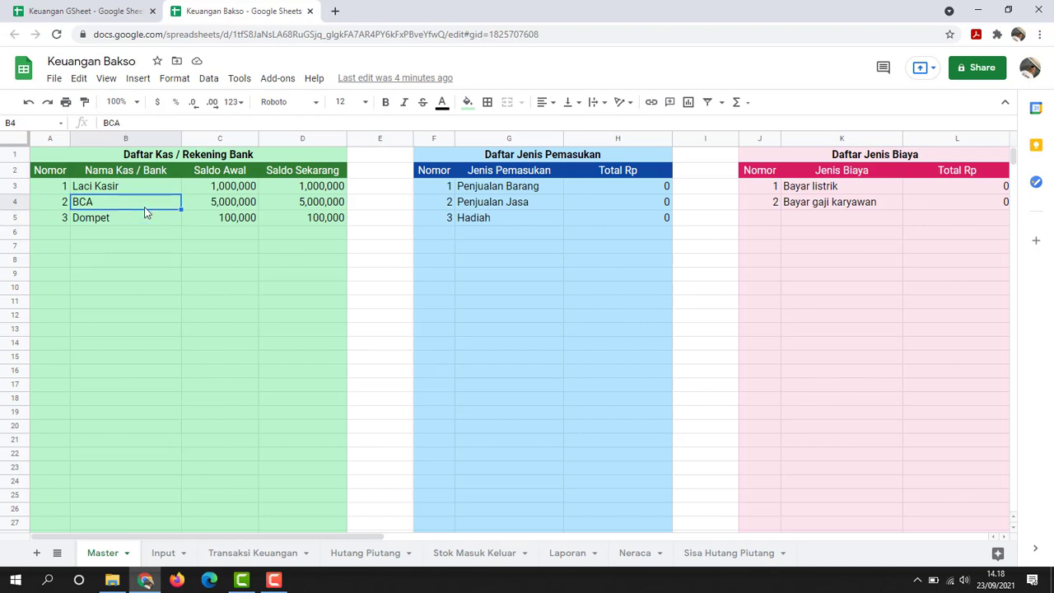
click(142, 189)
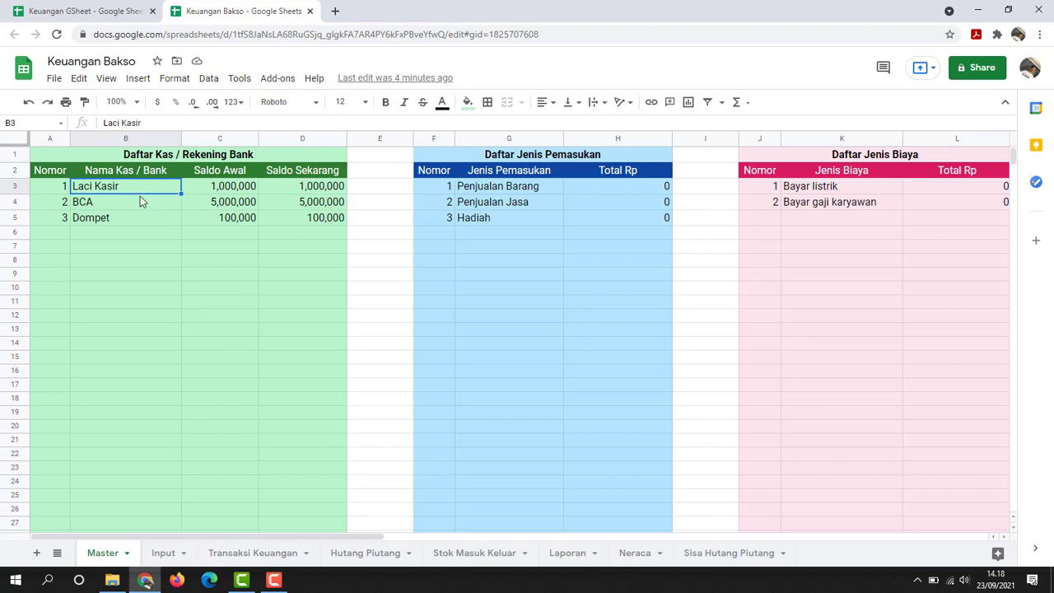
click(138, 203)
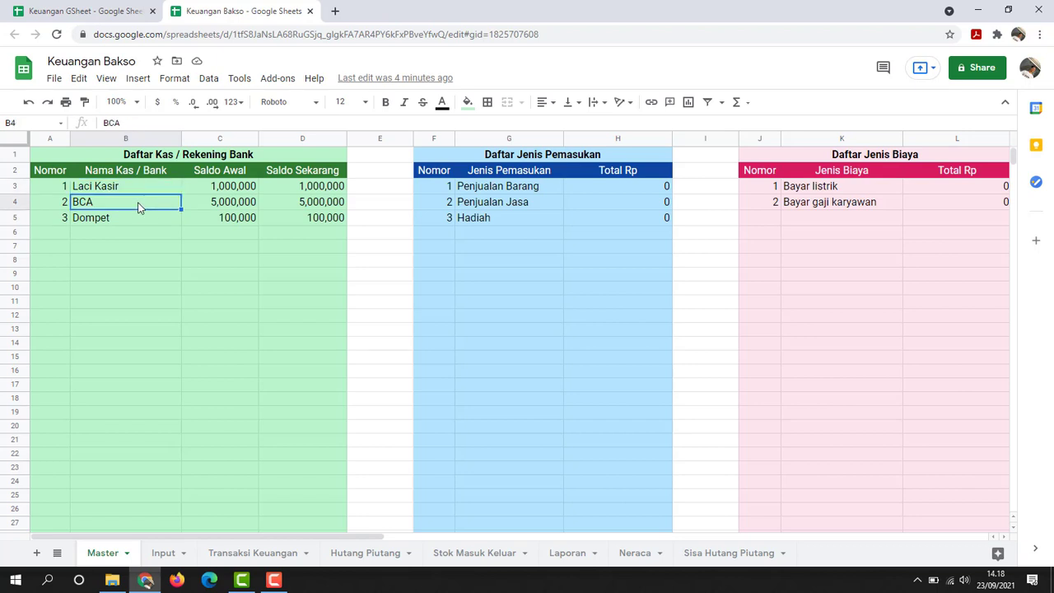
click(139, 216)
click(149, 204)
click(149, 187)
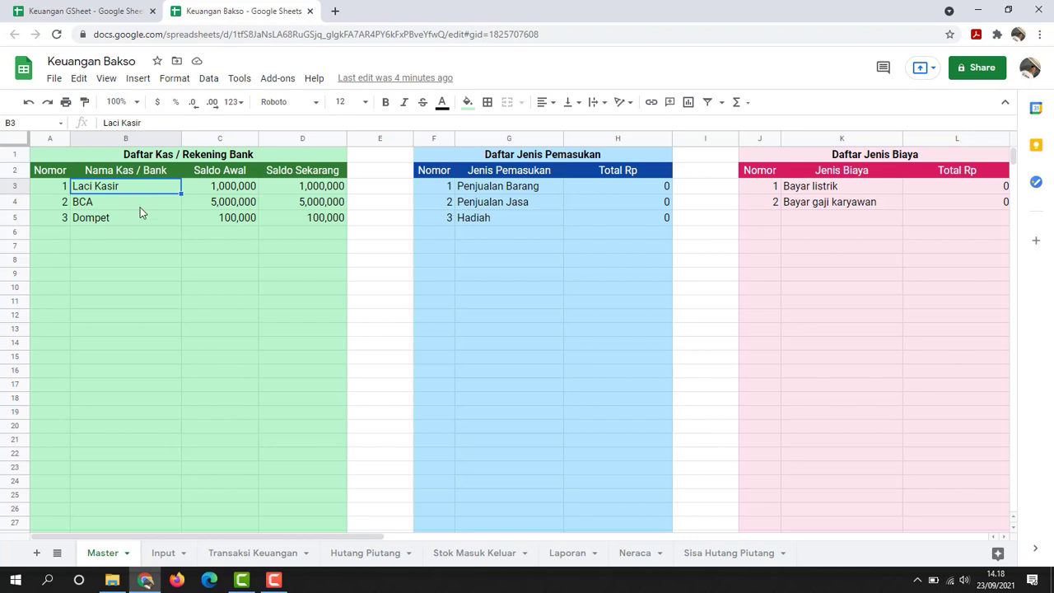
click(136, 229)
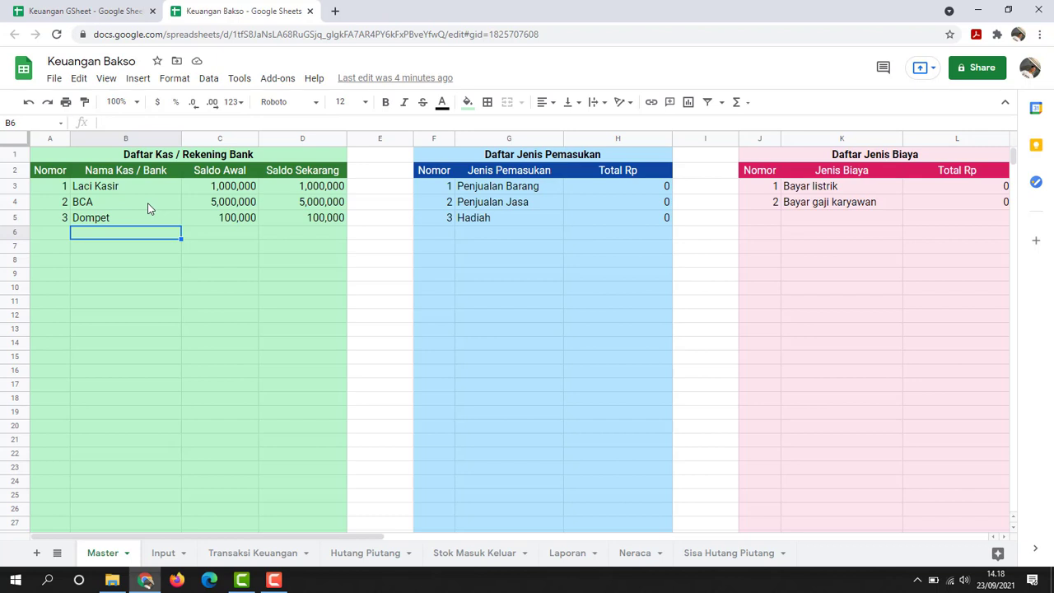
Append the bank account number to the BCA entry in cell B4
double_click(148, 208)
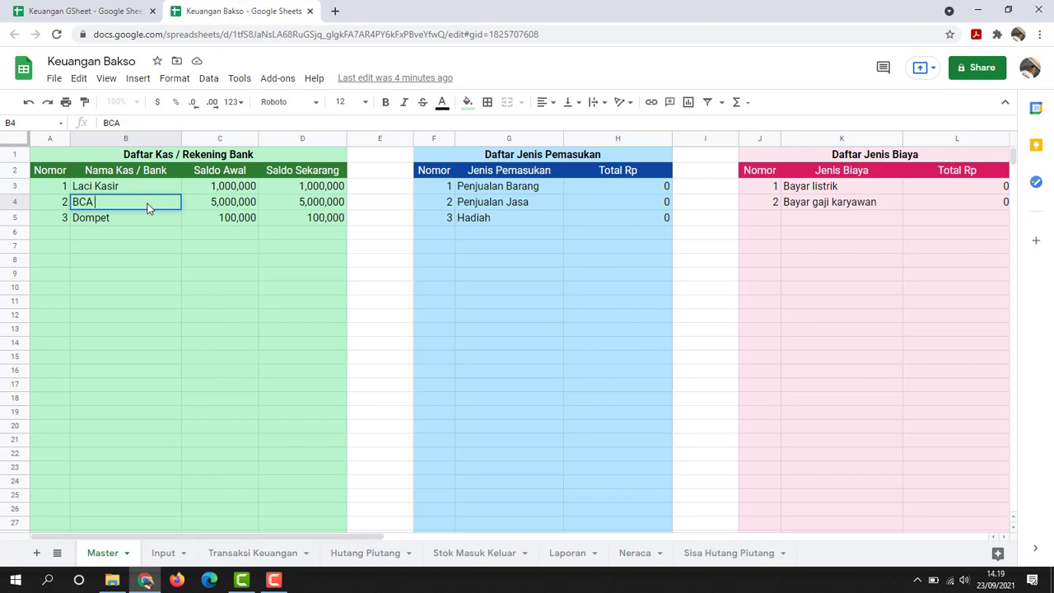
text(12345)
key(Return)
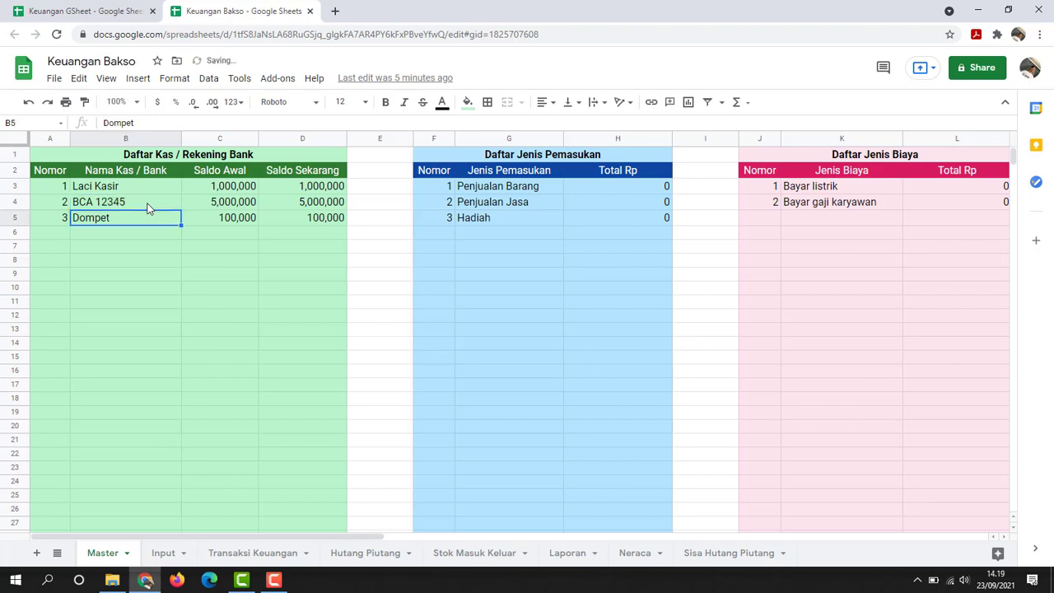
Add a second BCA entry with its account number in cell B6, below Dompet
key(Down)
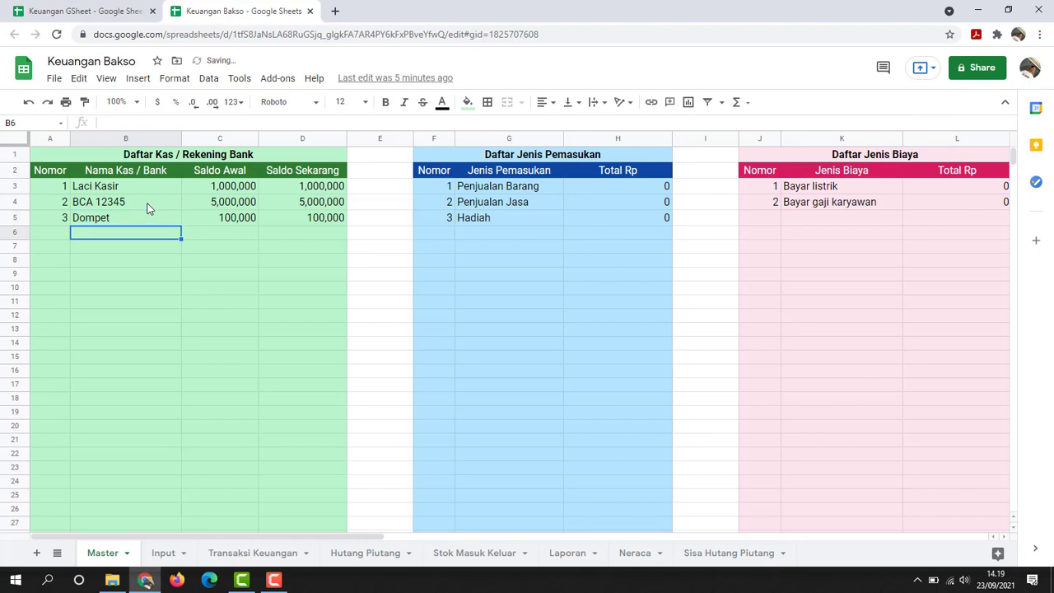
text(B)
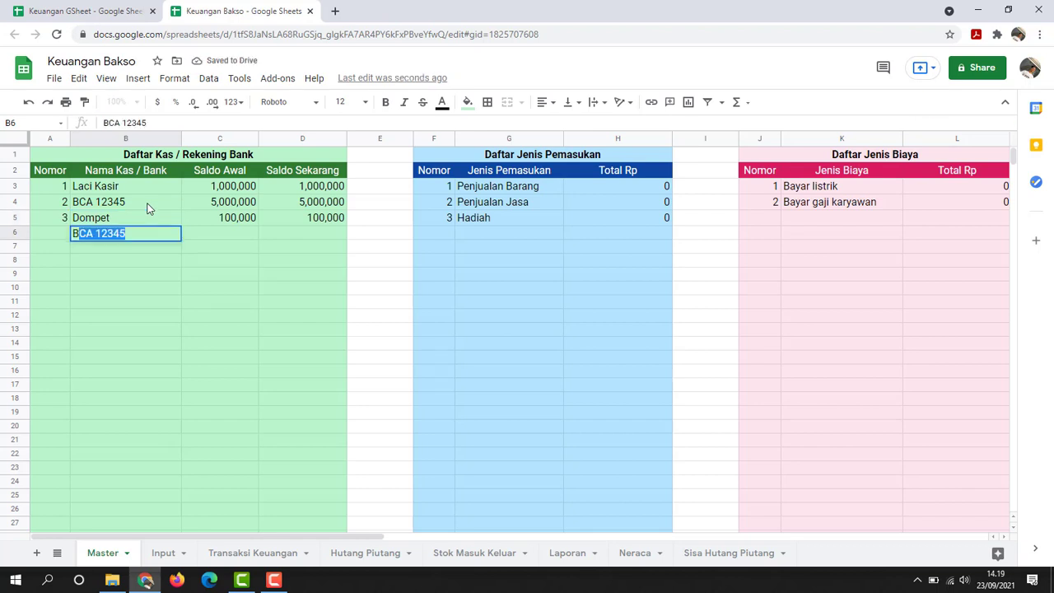
text(CA )
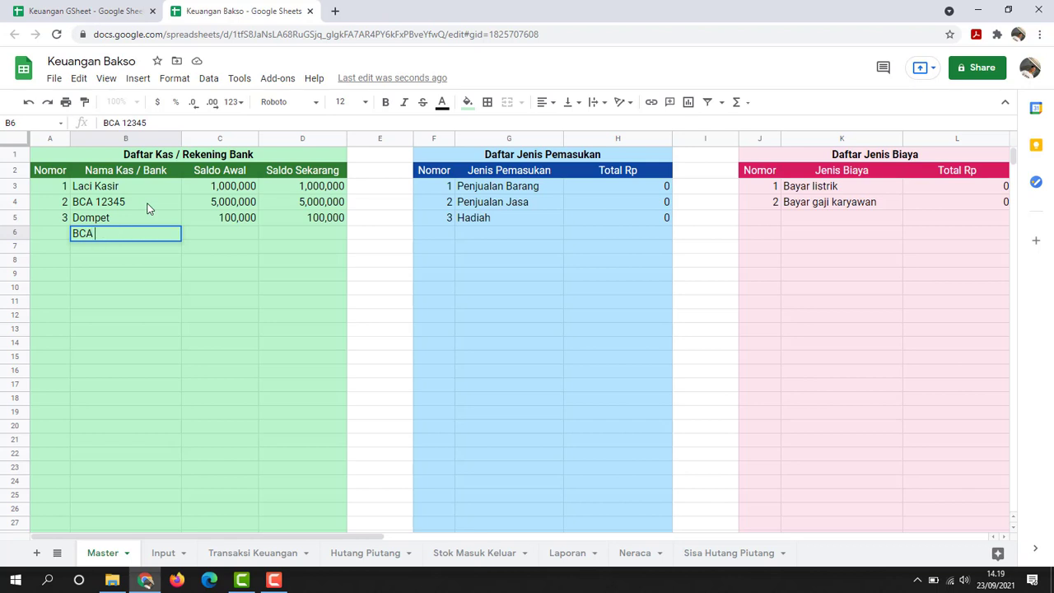
text(56789)
key(Return)
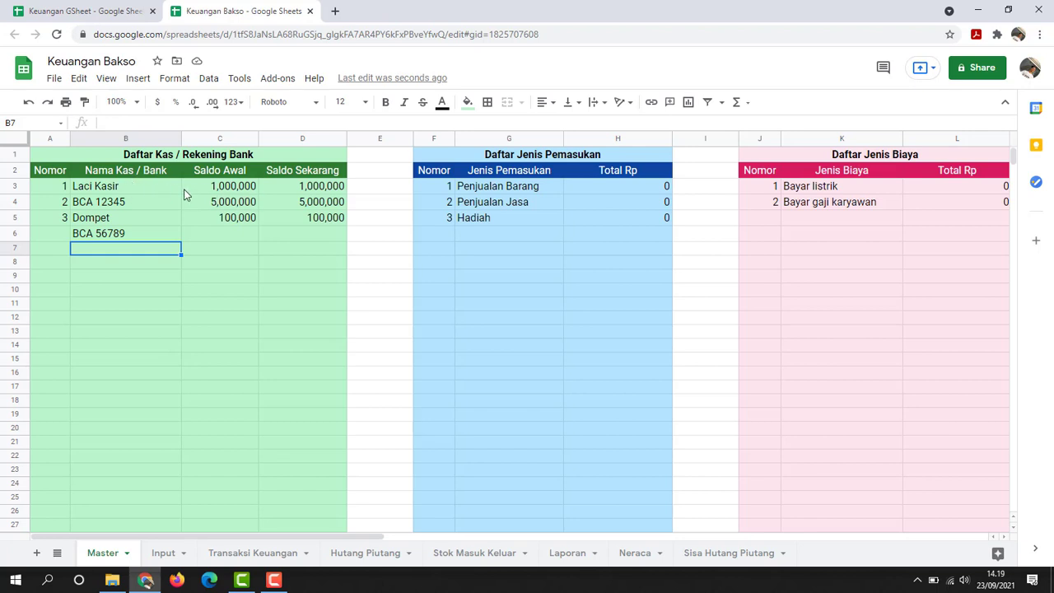
Set the Saldo Awal to 2000000 for Laci Kasir and 300000 for Dompet
click(249, 191)
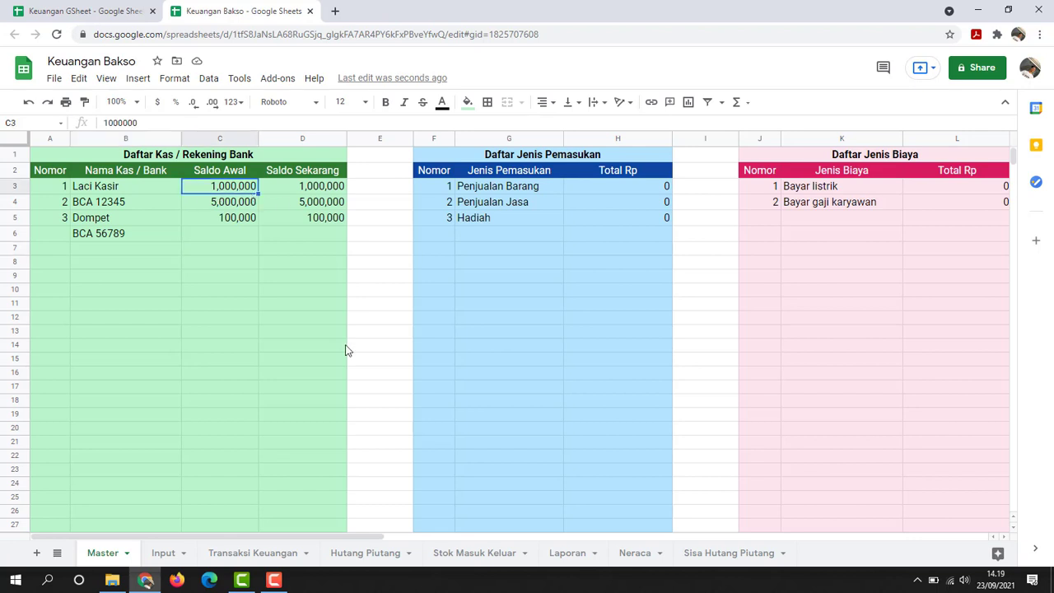
text(2,000,0)
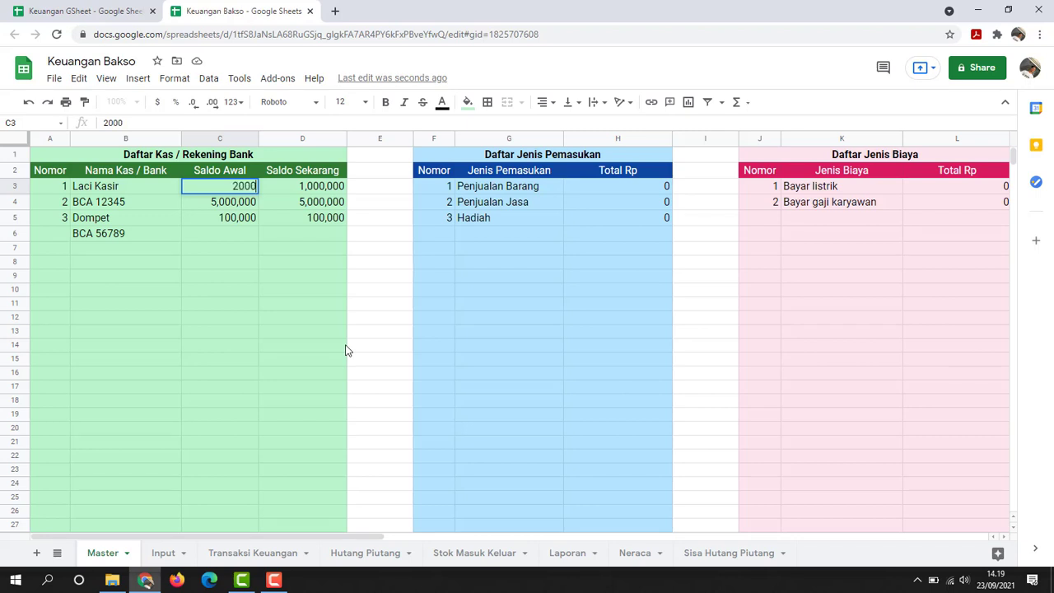
text(000)
key(Return)
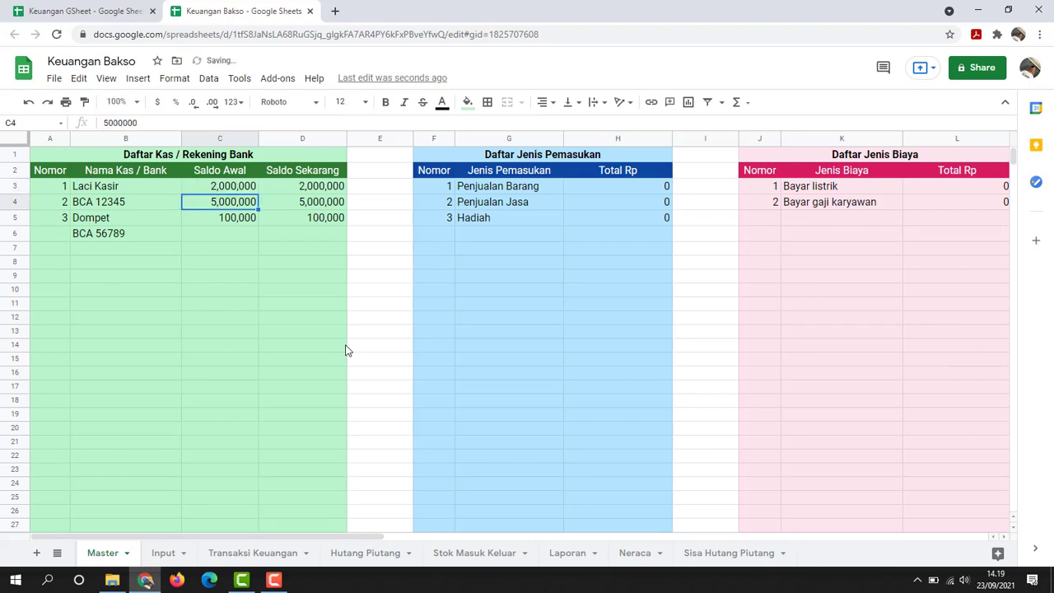
key(Down)
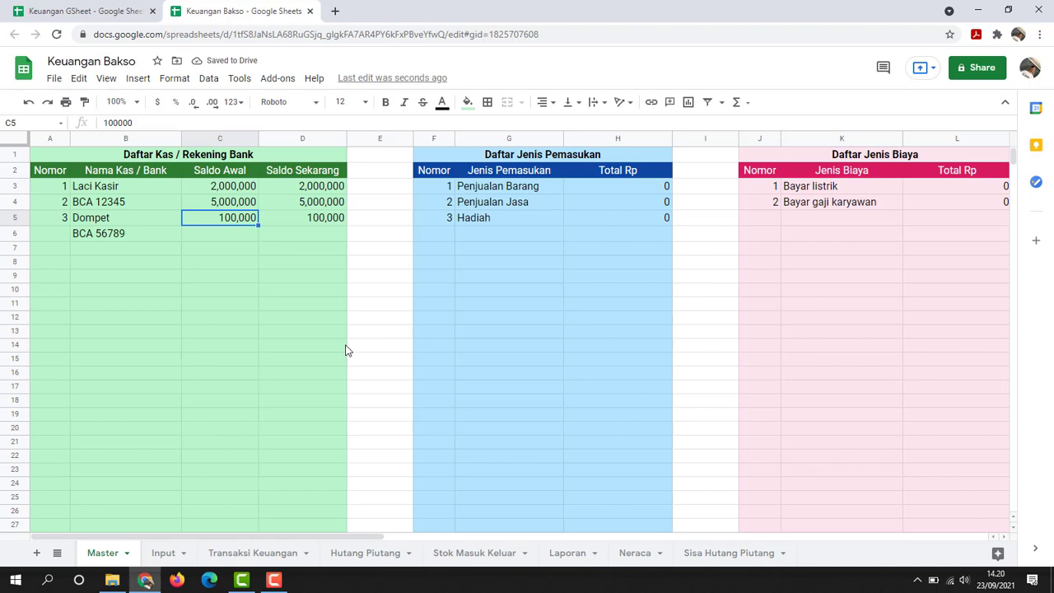
text(300000)
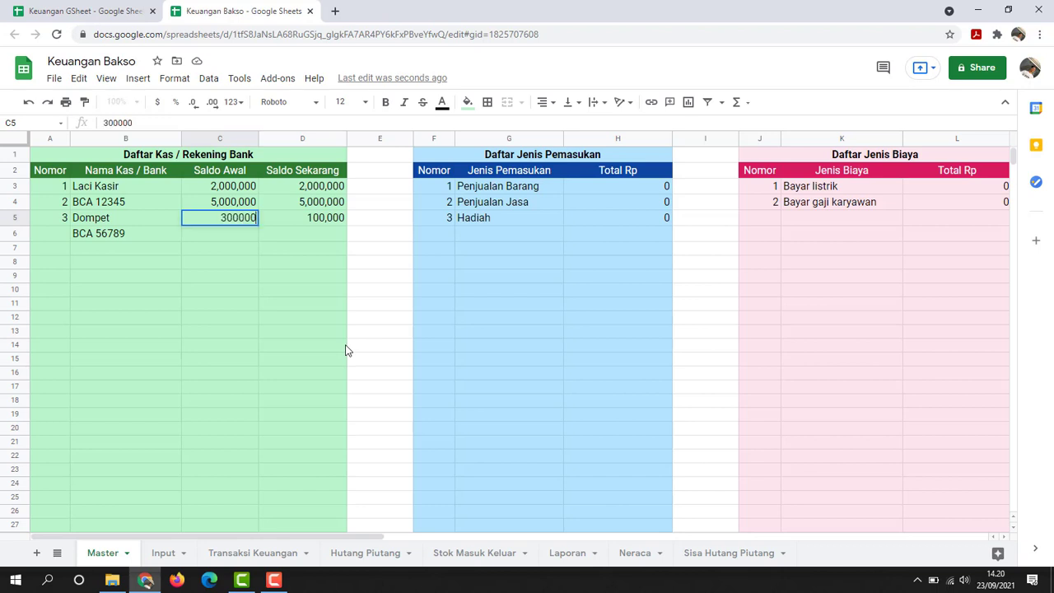
key(Return)
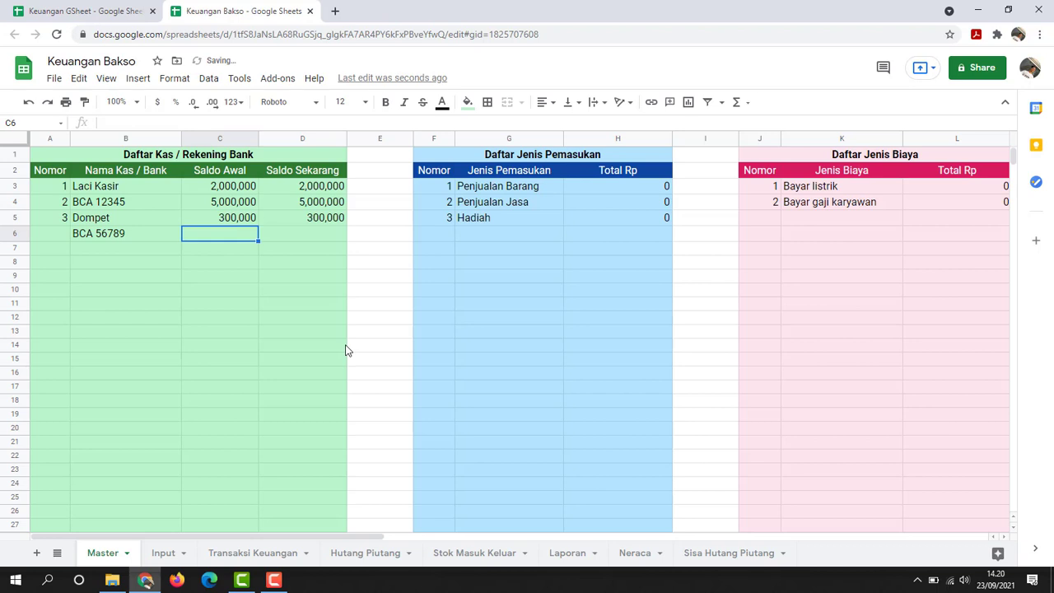
Enter 3,000,000 as the Saldo Awal of the second BCA account in row 6
text(3)
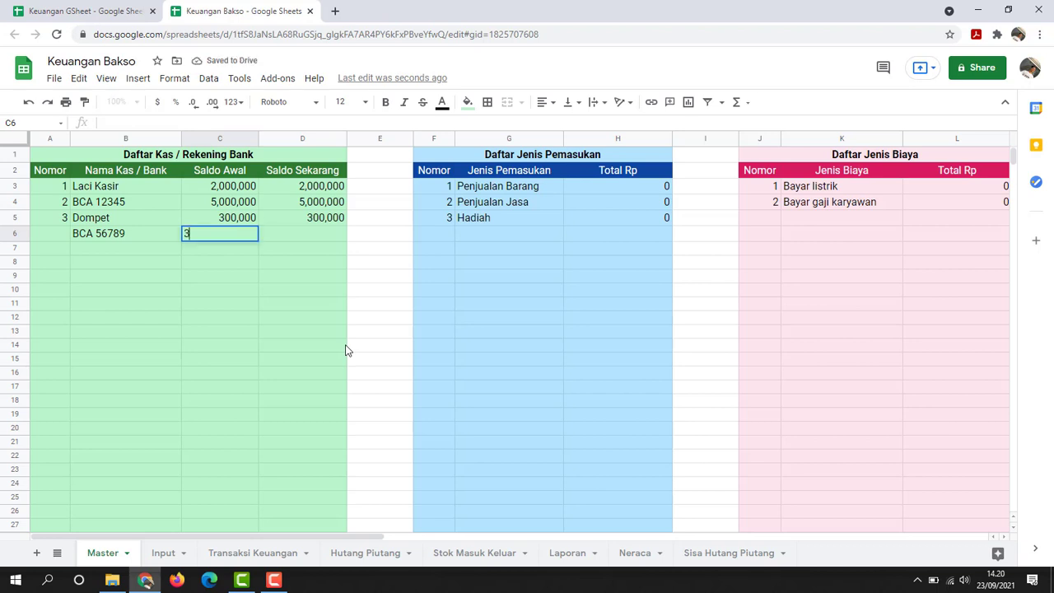
text(,000,000)
key(Return)
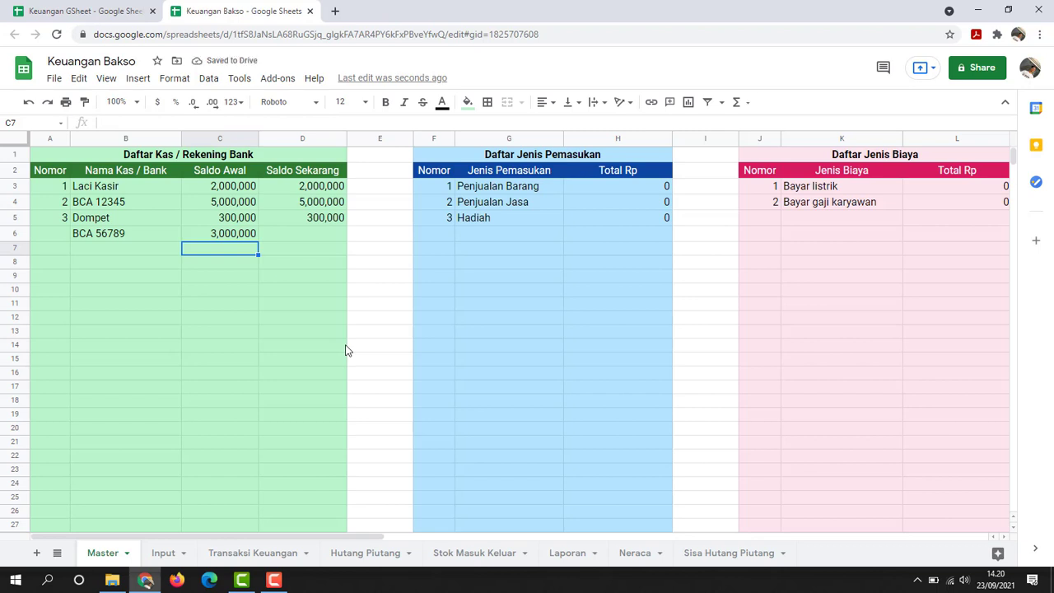
Check the Saldo Sekarang formula in the Dompet row
click(335, 221)
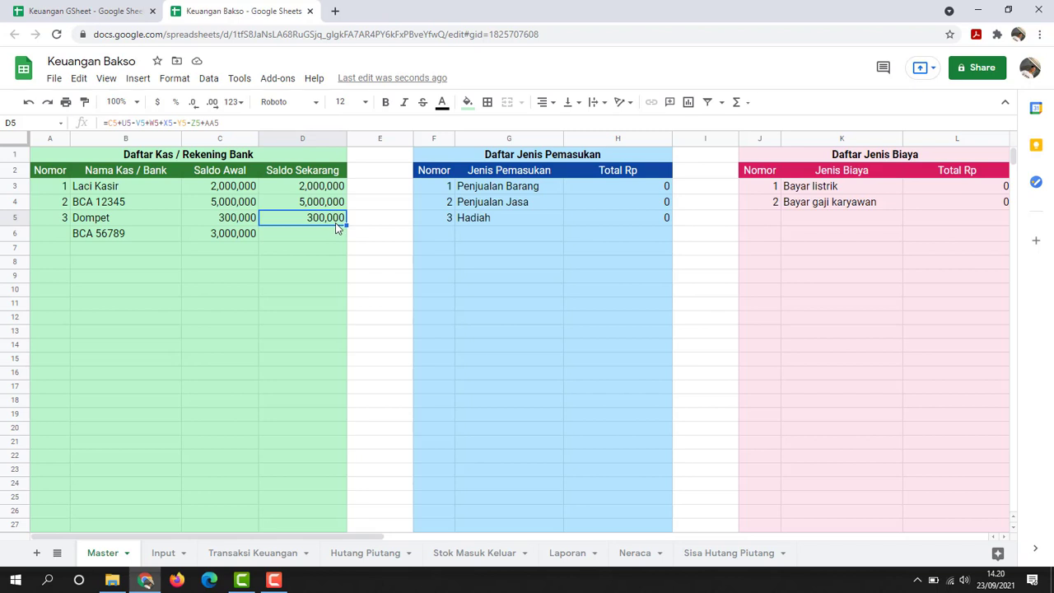
click(328, 275)
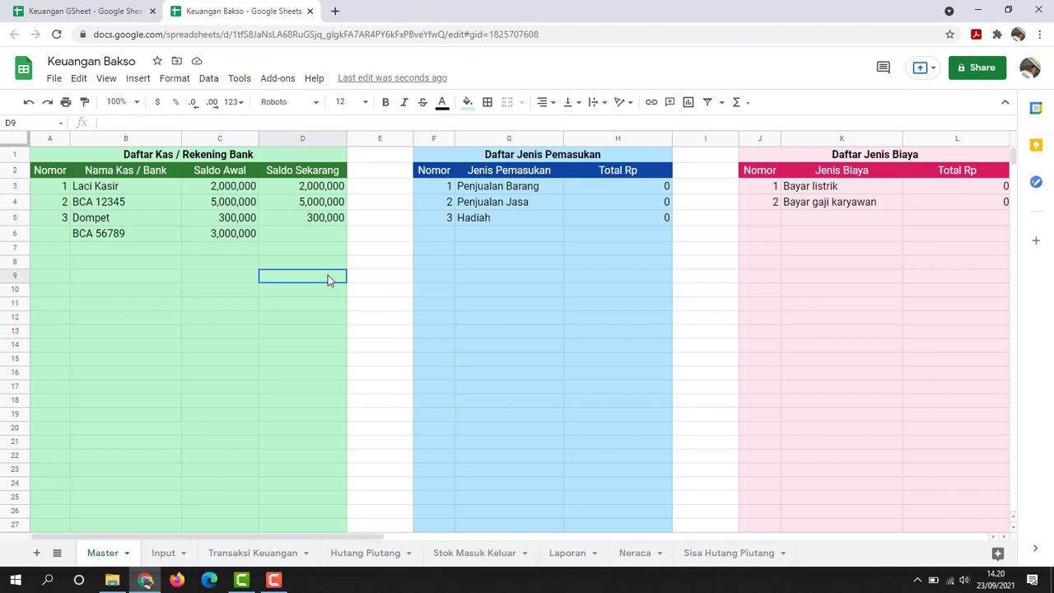
click(202, 219)
click(129, 235)
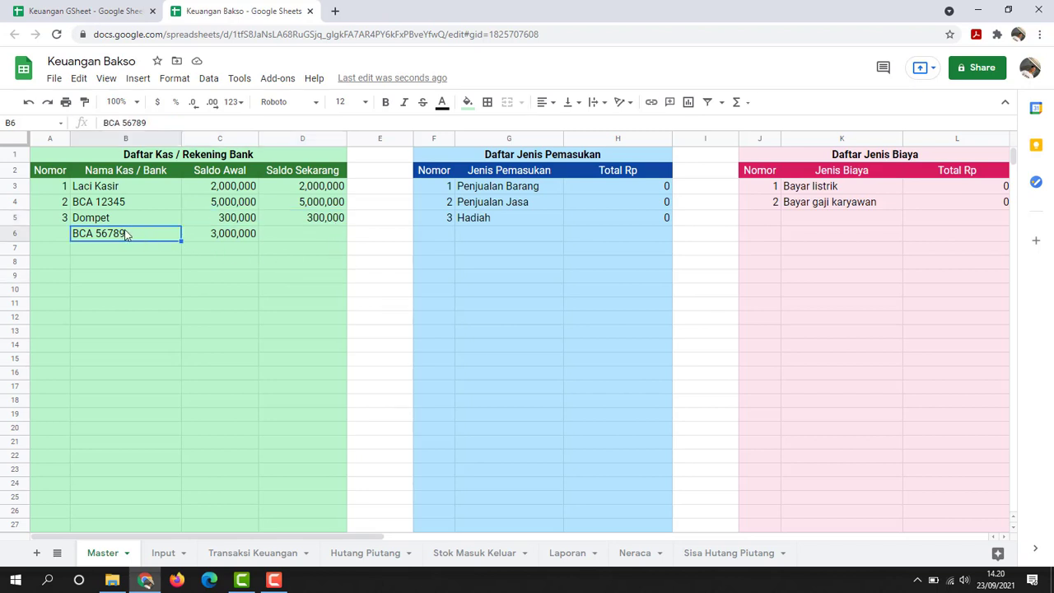
click(325, 236)
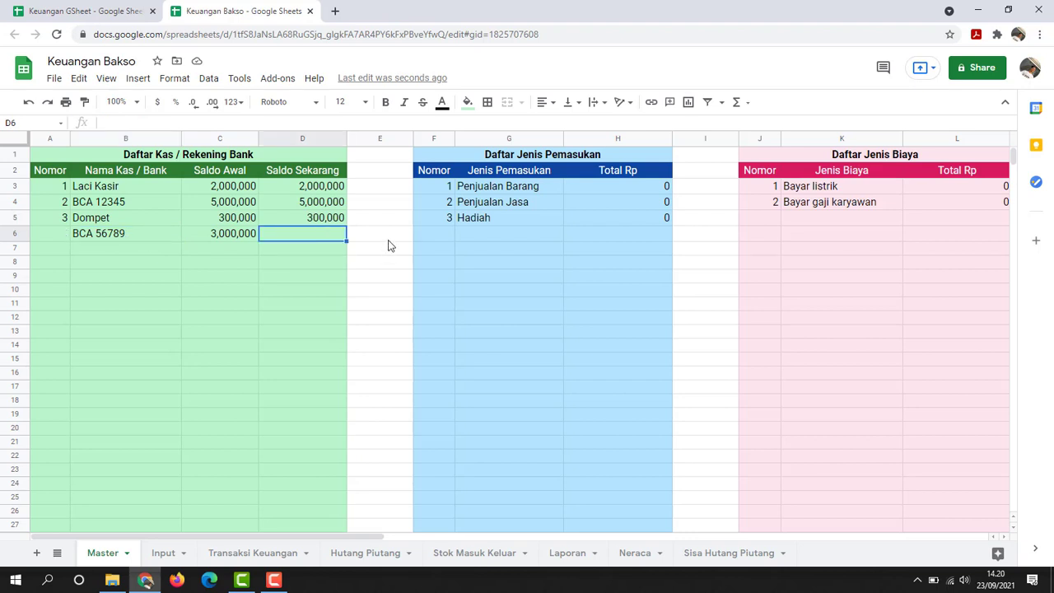
click(390, 238)
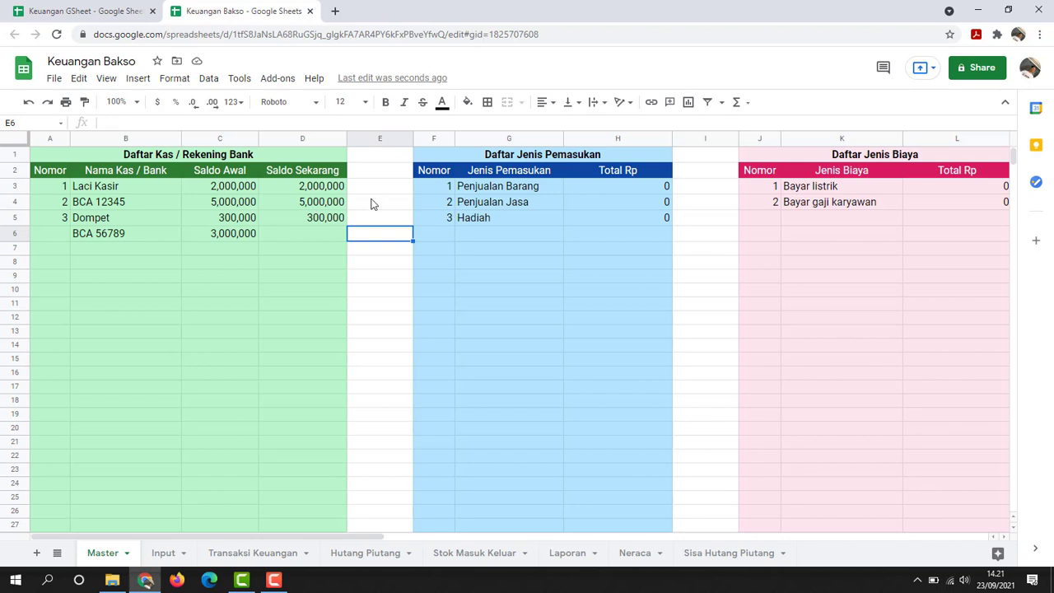
click(383, 207)
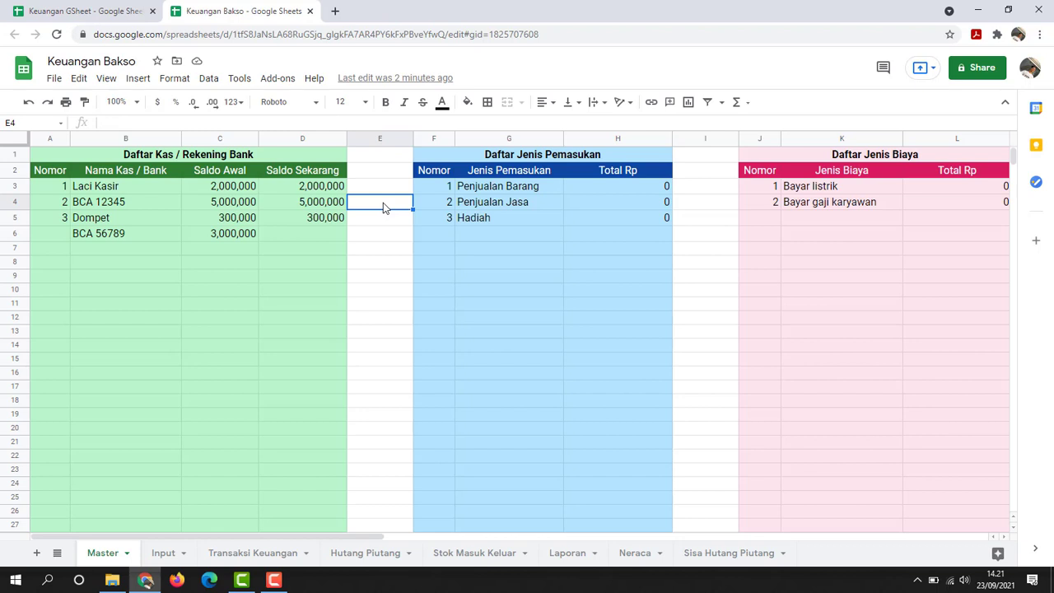
Rename the first income type in the Daftar Jenis Pemasukan list as Penjualan Paket Bakso
click(528, 188)
double_click(527, 188)
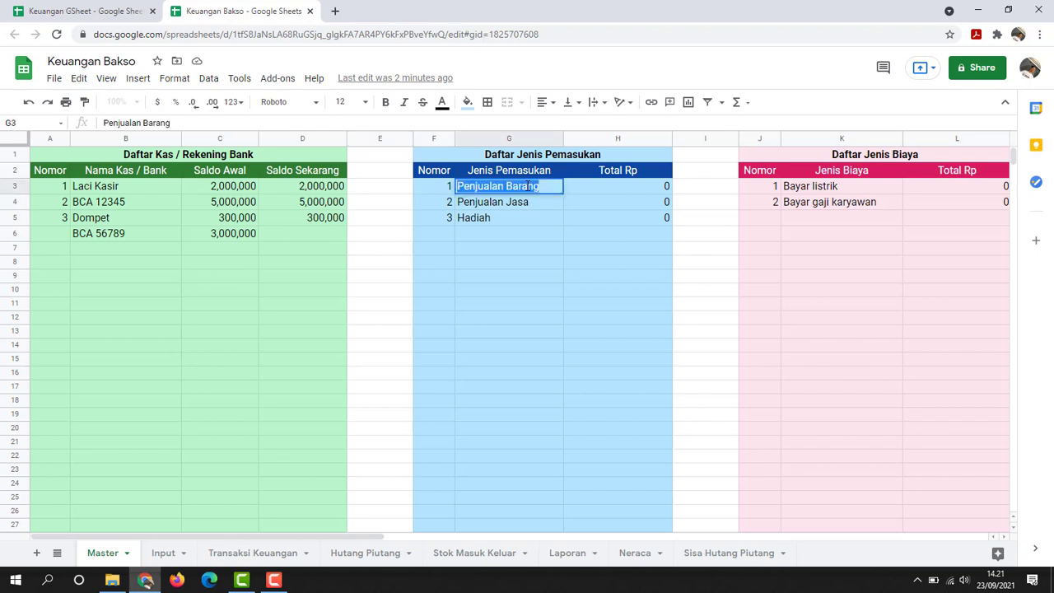
double_click(527, 189)
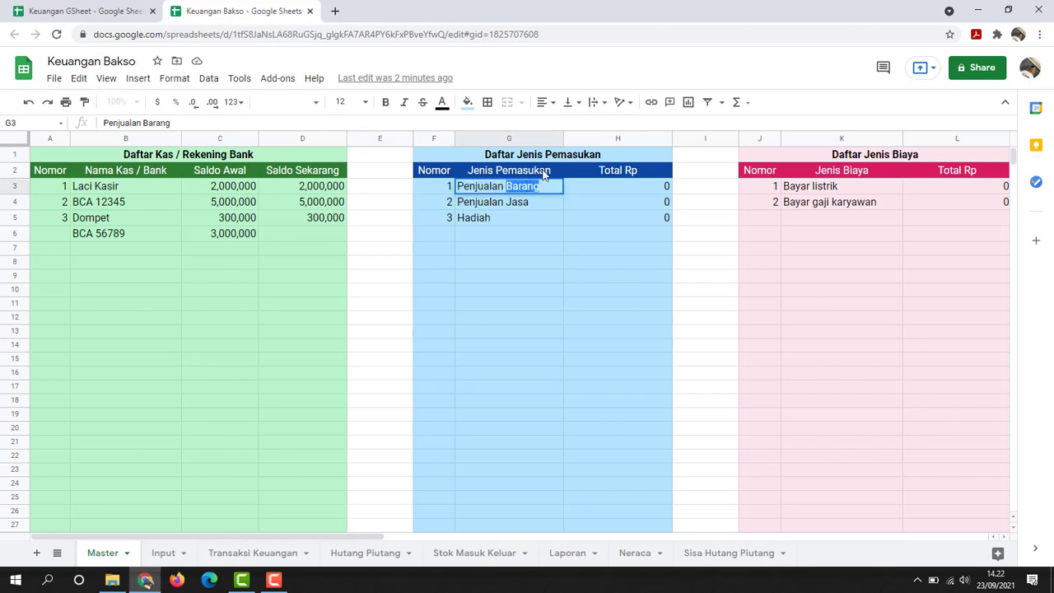
text(Paket Bakso)
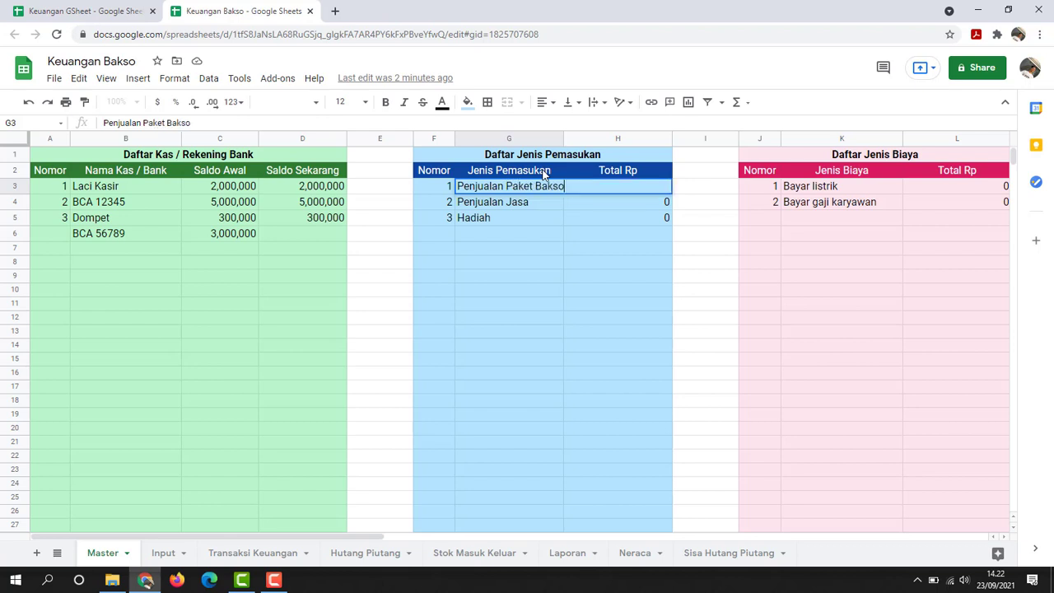
key(Return)
Change the second income type in the Daftar Jenis Pemasukan list to Penjualan Minuman
key(Return)
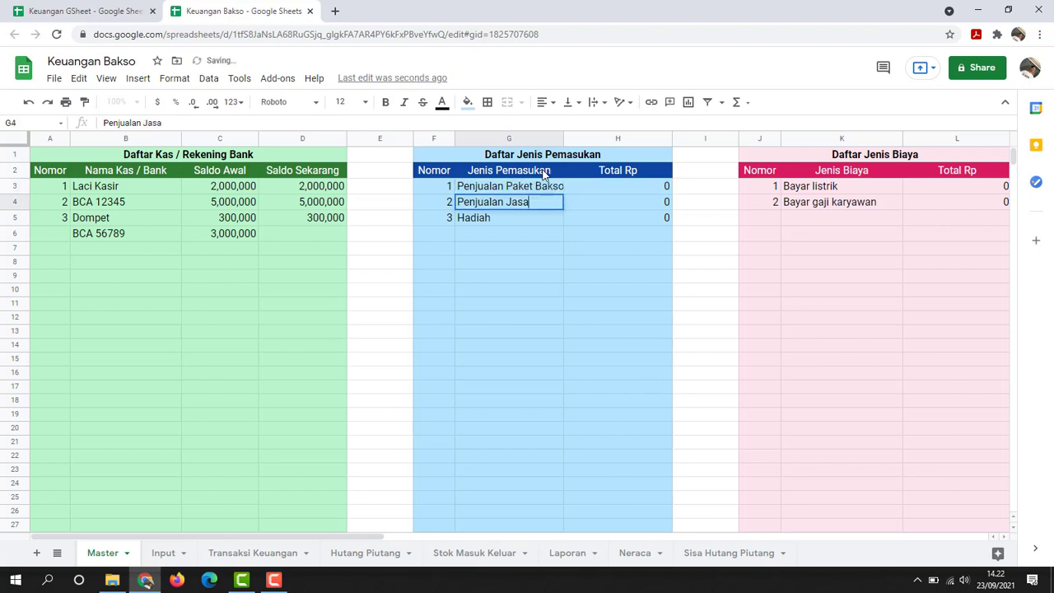
key(BackSpace)
key(BackSpace)
key(BackSpace)
key(BackSpace)
key(BackSpace)
text(Minuman)
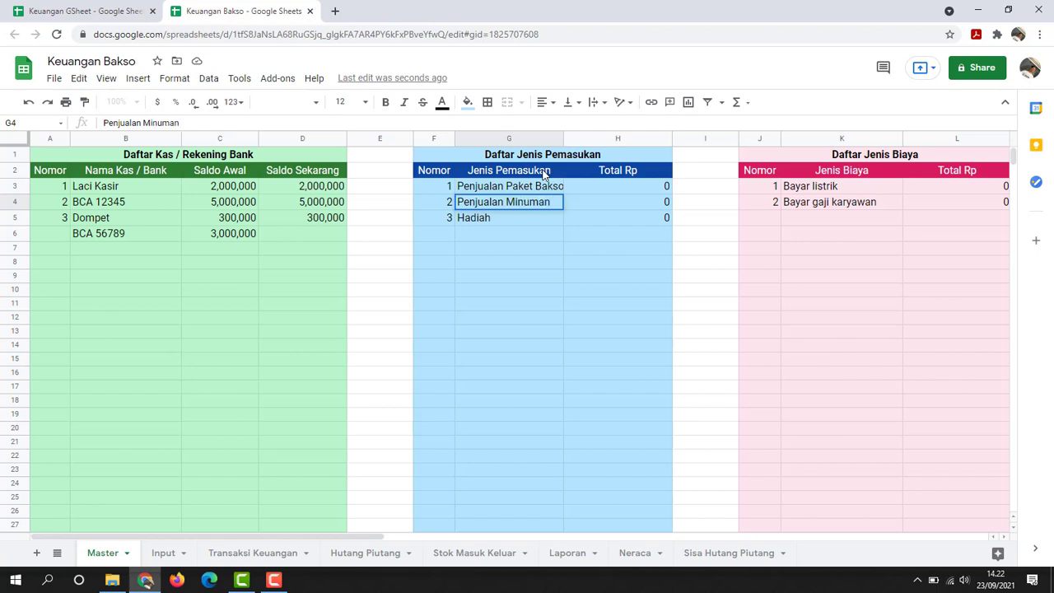
key(Return)
Set the second income type in cell G4 to Penjualan Aqua 600ml
key(Up)
double_click(537, 205)
double_click(538, 205)
text(Aqua 600ml)
key(Return)
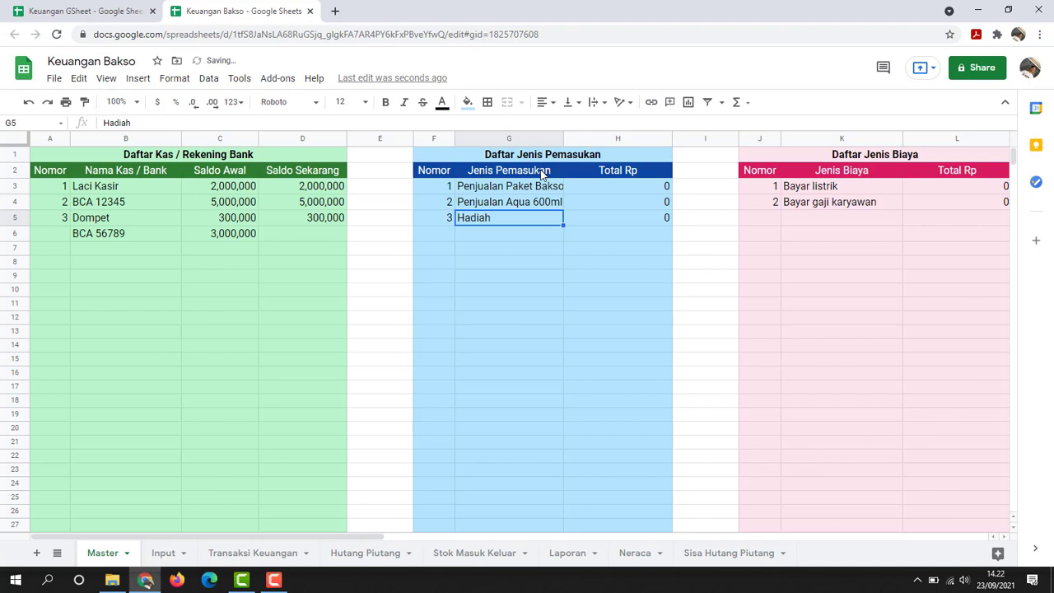
Replace the Hadiah income type in cell G5 with Penjualan Es Degan
text(P)
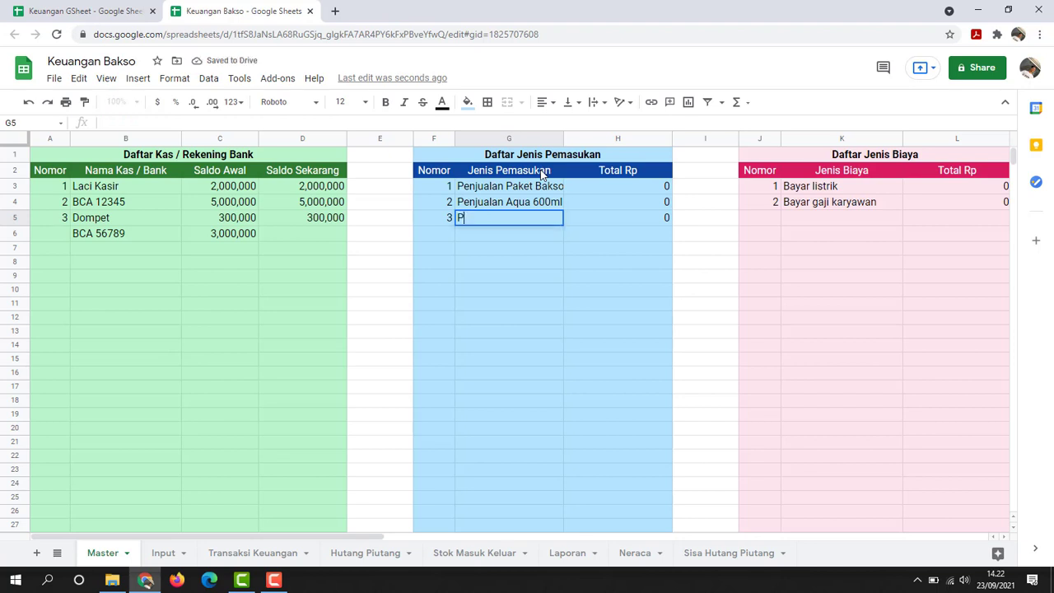
text(enjua)
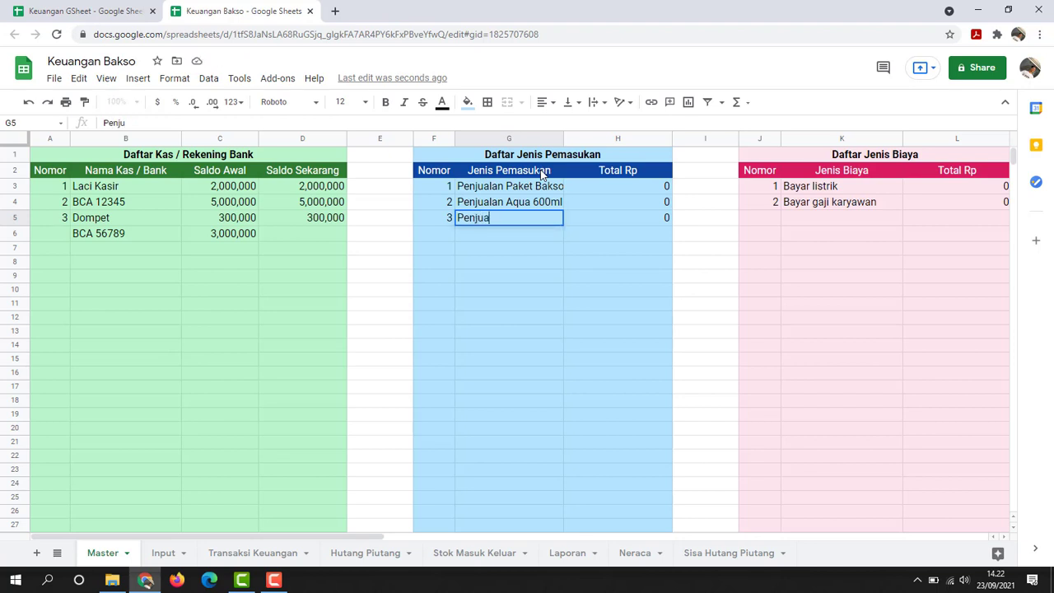
text(lan Es Dega)
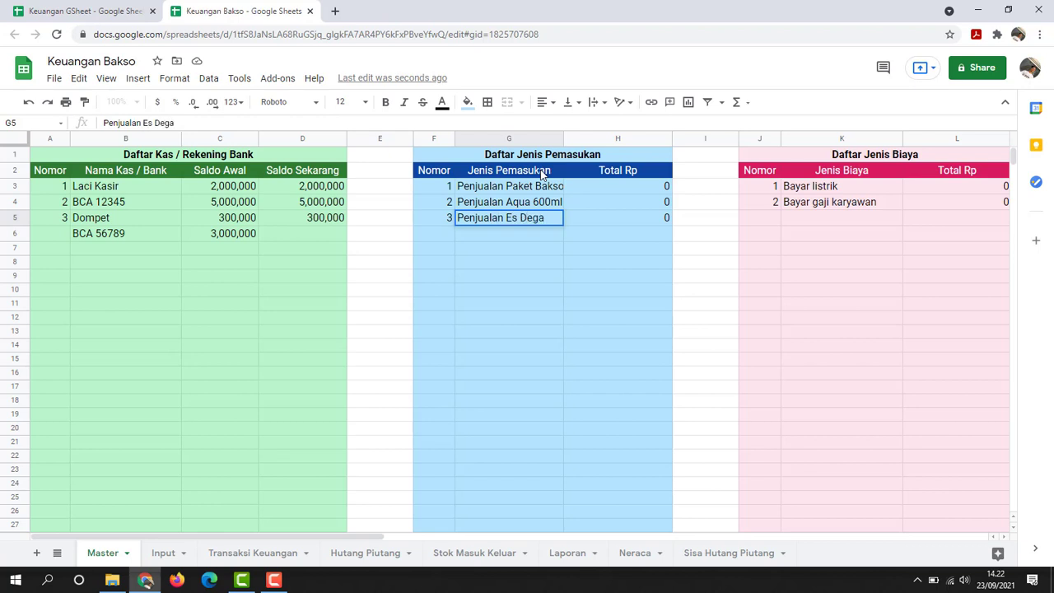
text(n)
key(Return)
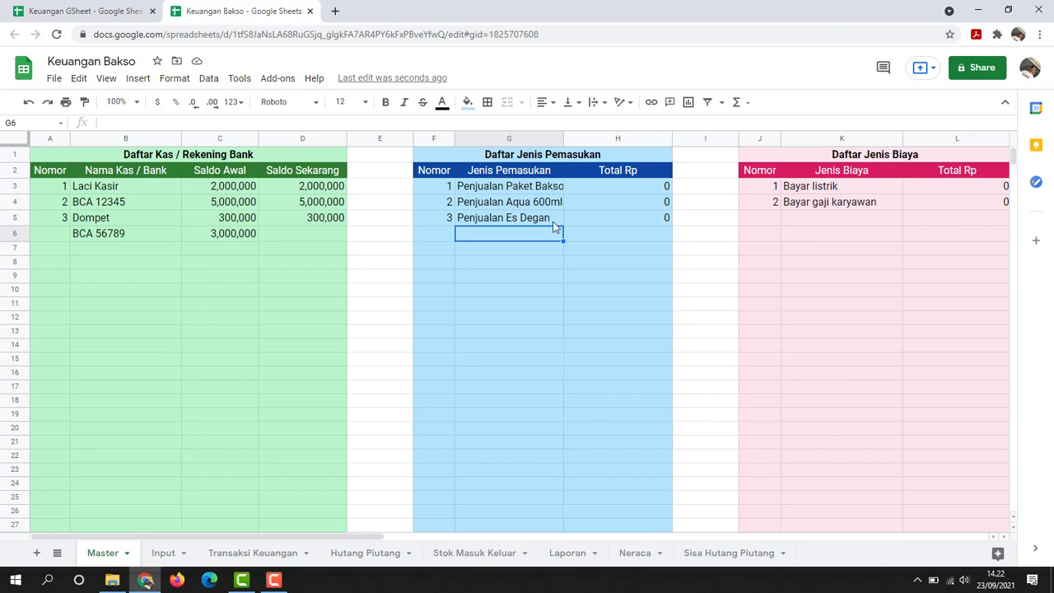
Add a fourth income type, Penjualan Outlet A Sehari, in cell G6
text(Penjualan )
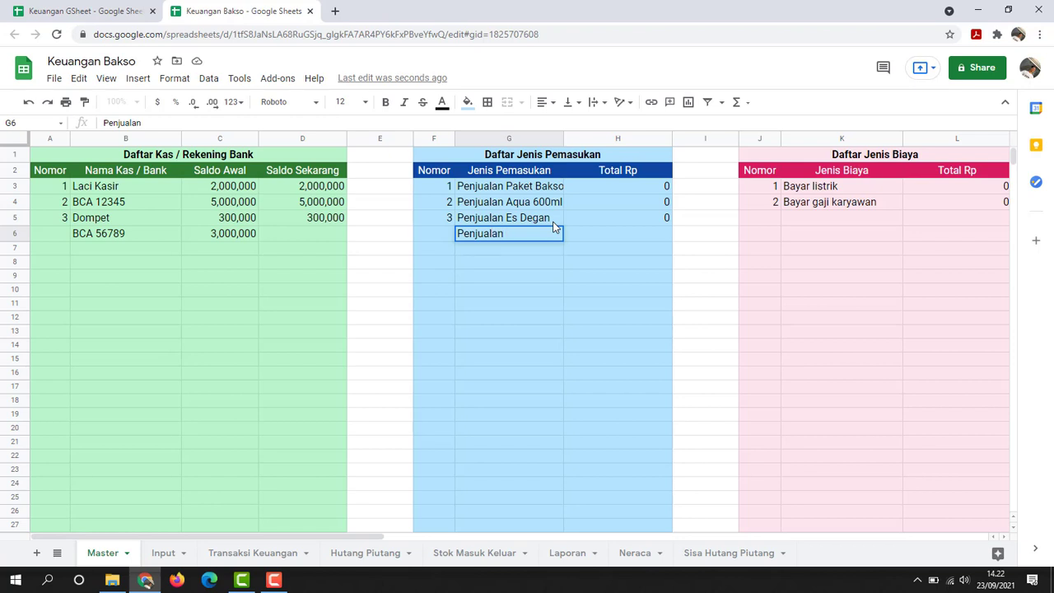
text(Outlet A Sehar)
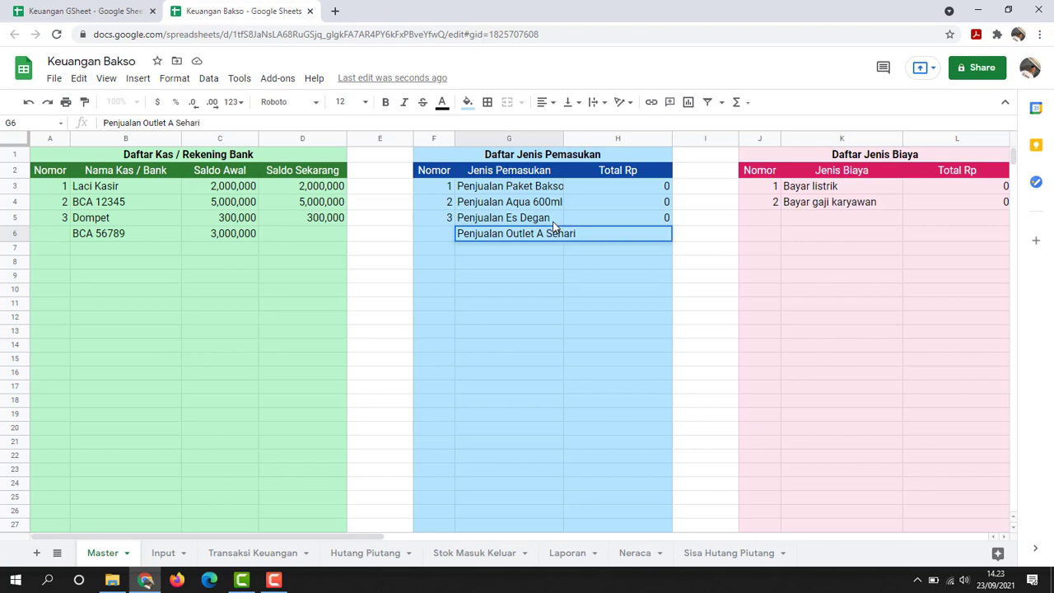
text(i)
key(Return)
Change the outlet name in cell G6 to Jl. Sudirman and fit column G's width to its contents
key(Up)
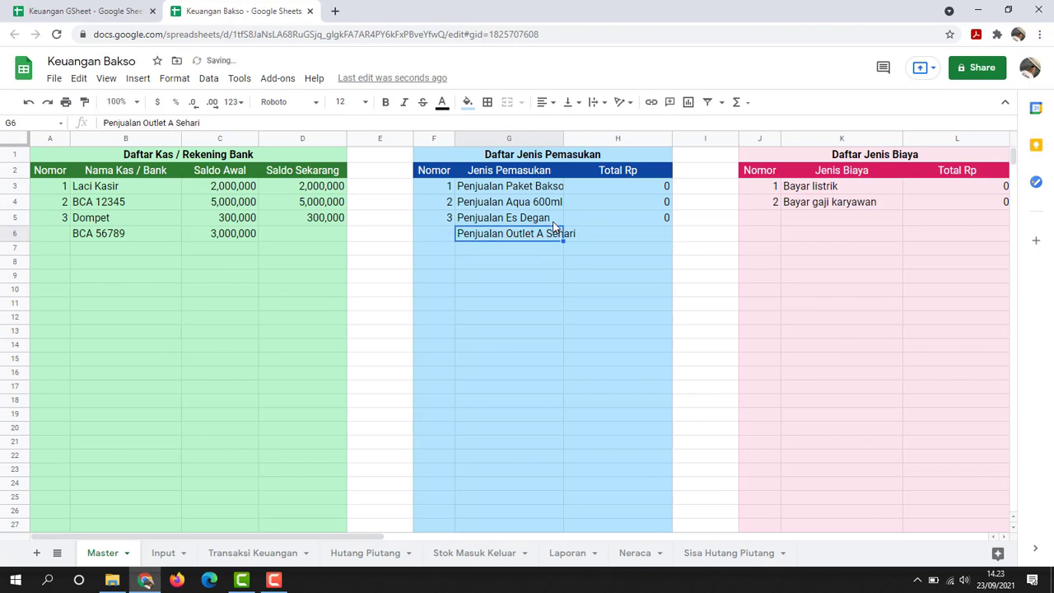
key(Return)
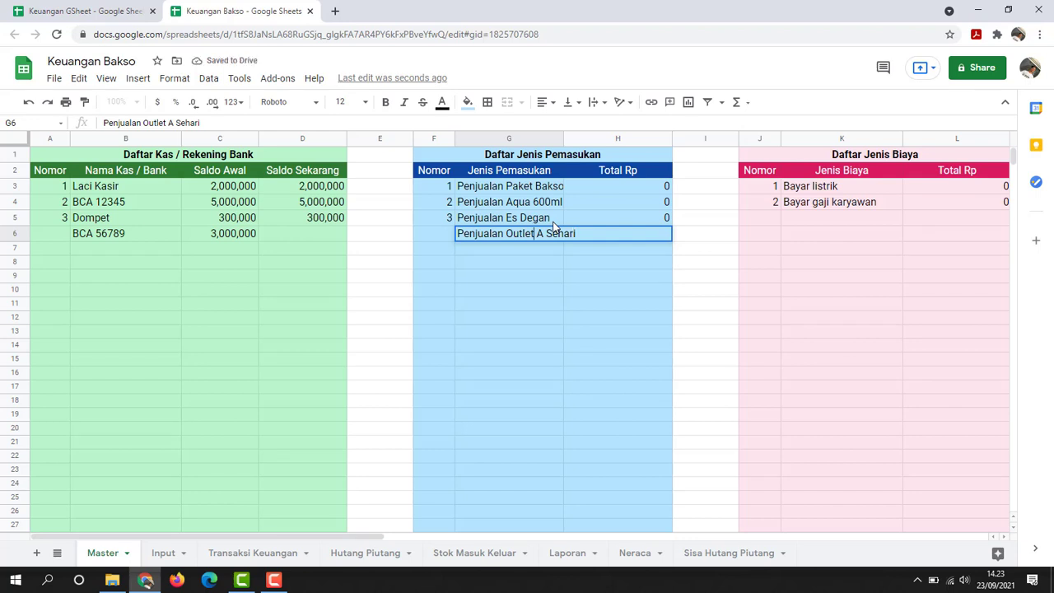
key(Right)
key(Right)
key(BackSpace)
text(J)
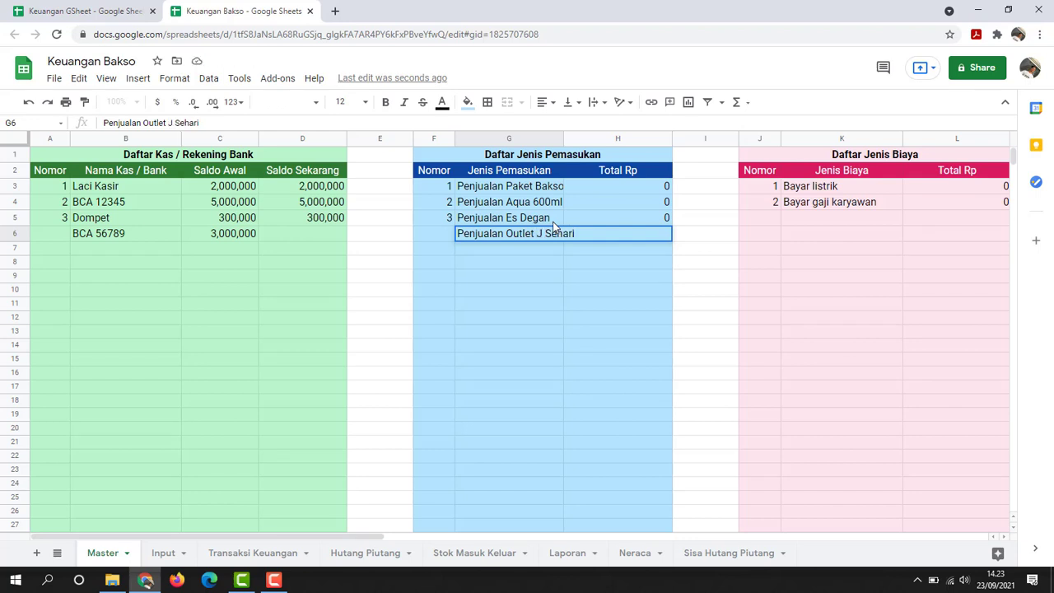
text(l.)
text( Sudir)
text(ma)
text(n)
key(Return)
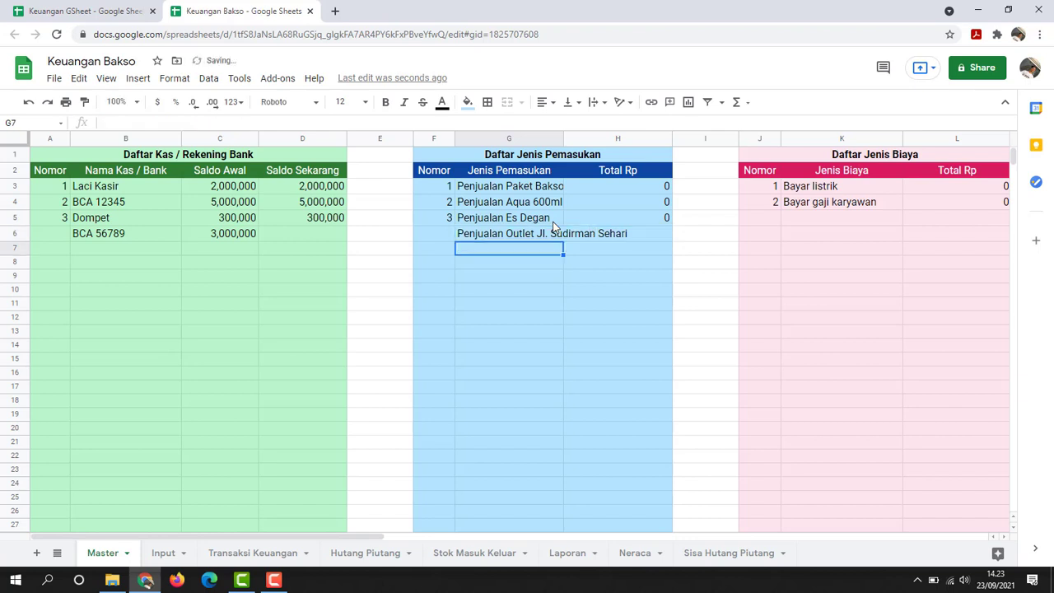
double_click(561, 139)
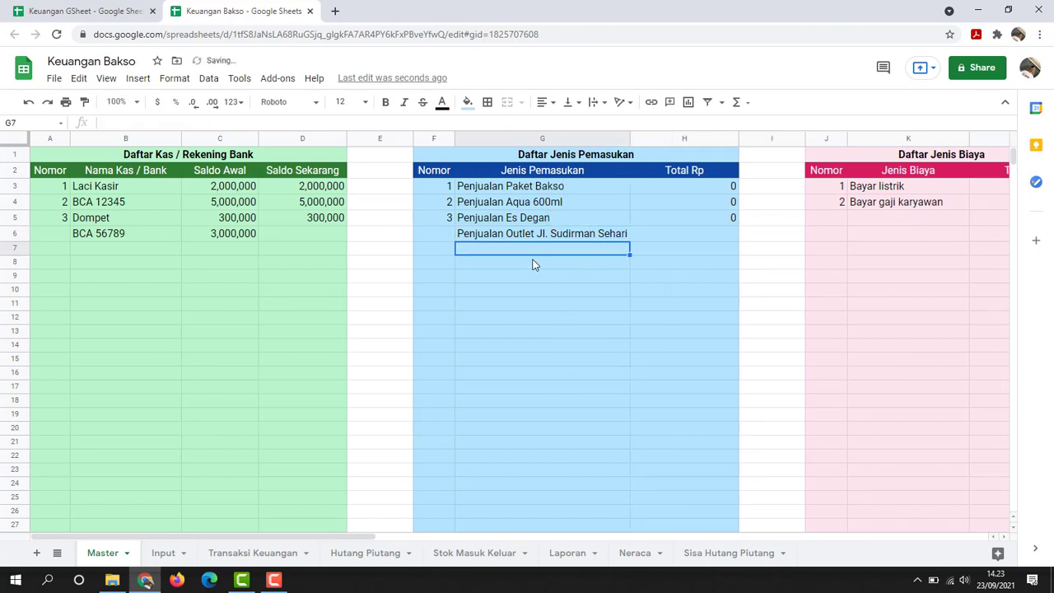
Add a fifth income type, Penjualan Outlet Galaxy Mall Sehari, in cell G7
text(Penjualan)
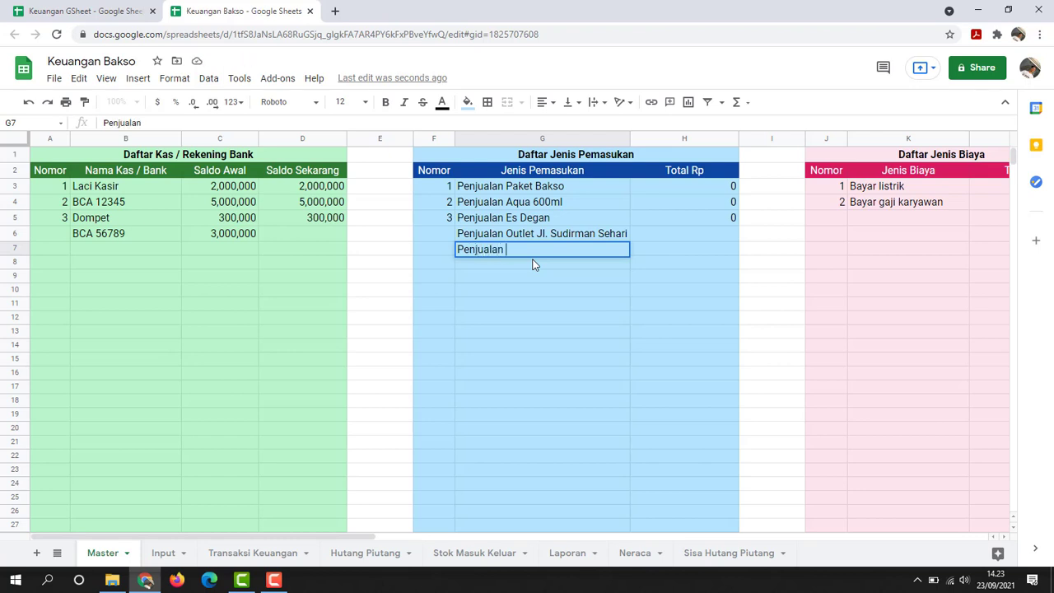
text( Outlet )
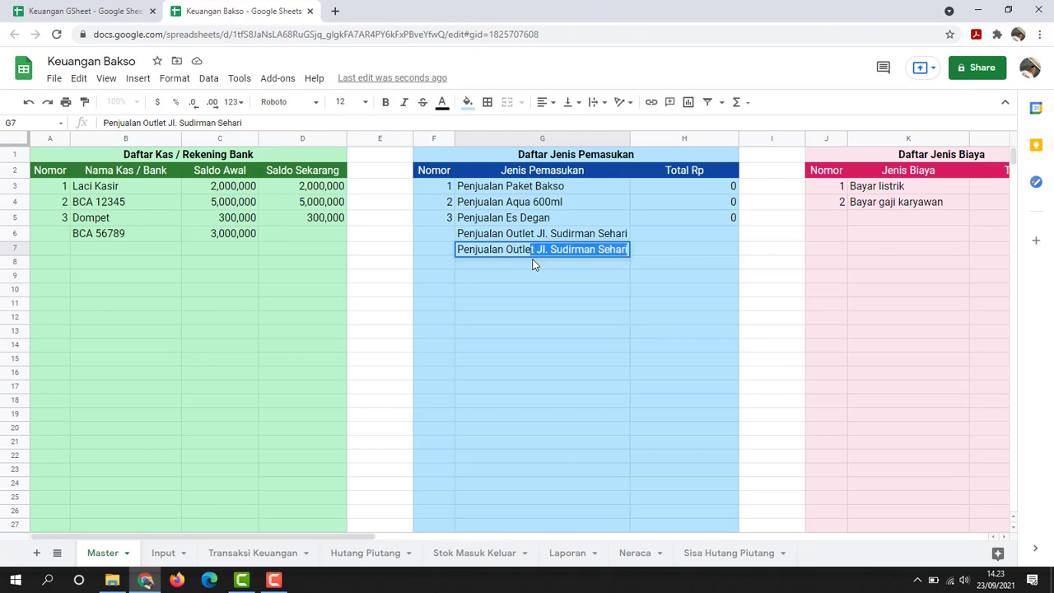
text(Gala)
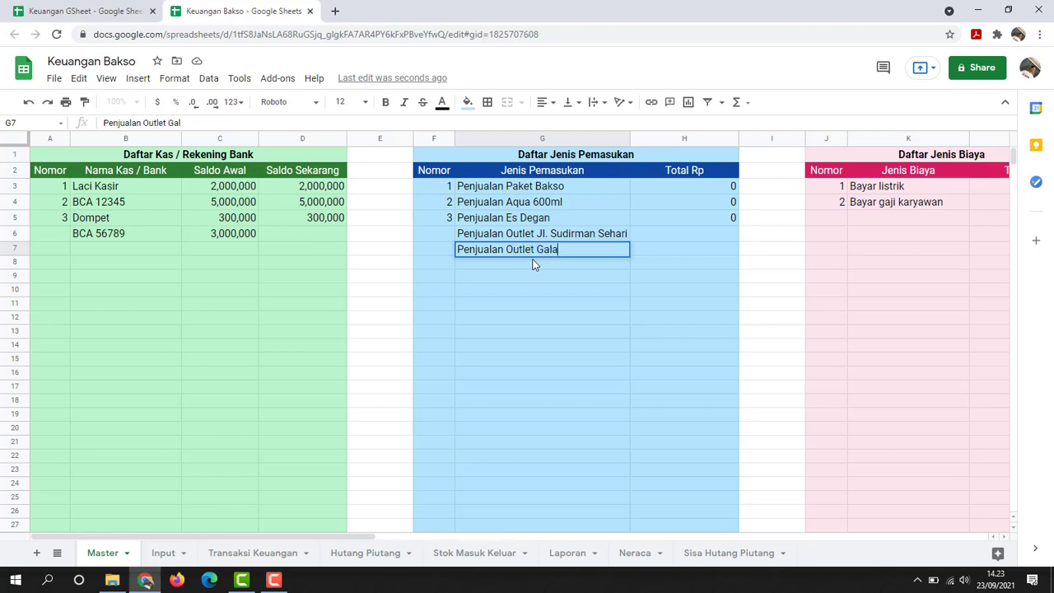
text(xy Mall Sehar)
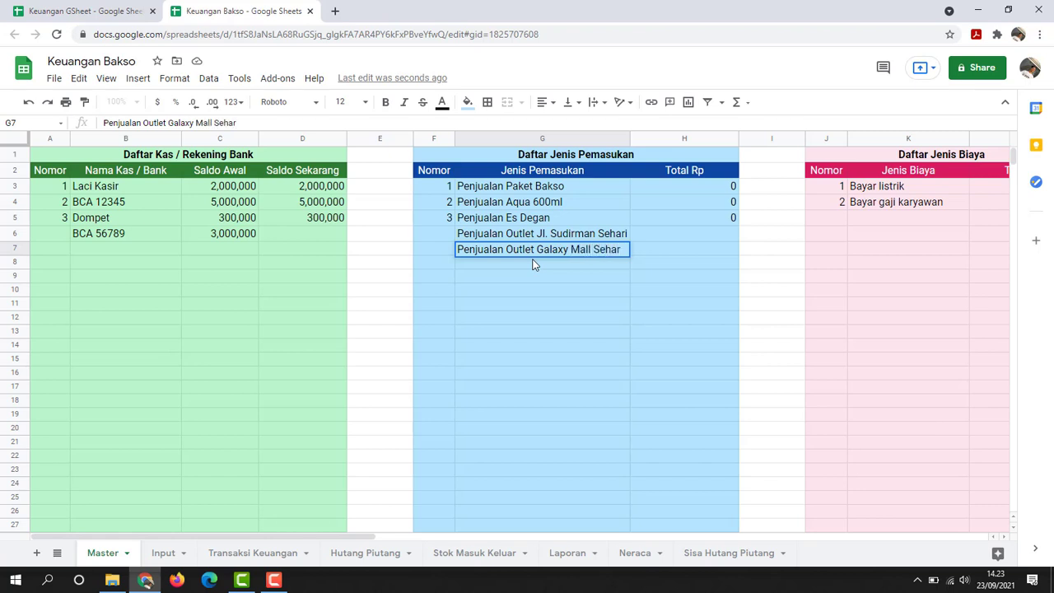
text(i)
key(Return)
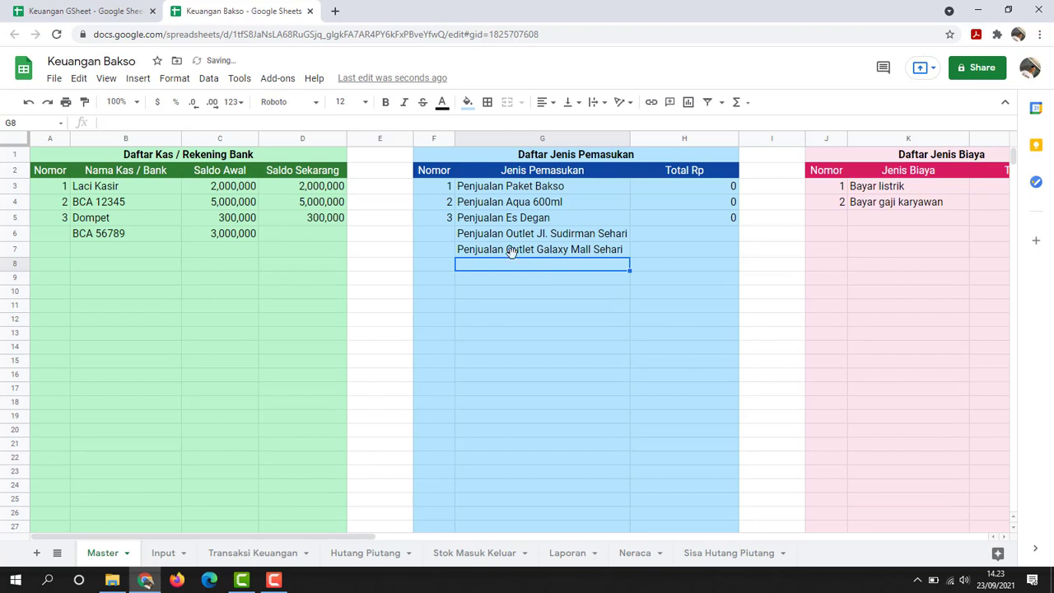
Number the two outlet income rows 4 and 5, and the second BCA account row 4, in their Nomor columns
click(445, 237)
text(4)
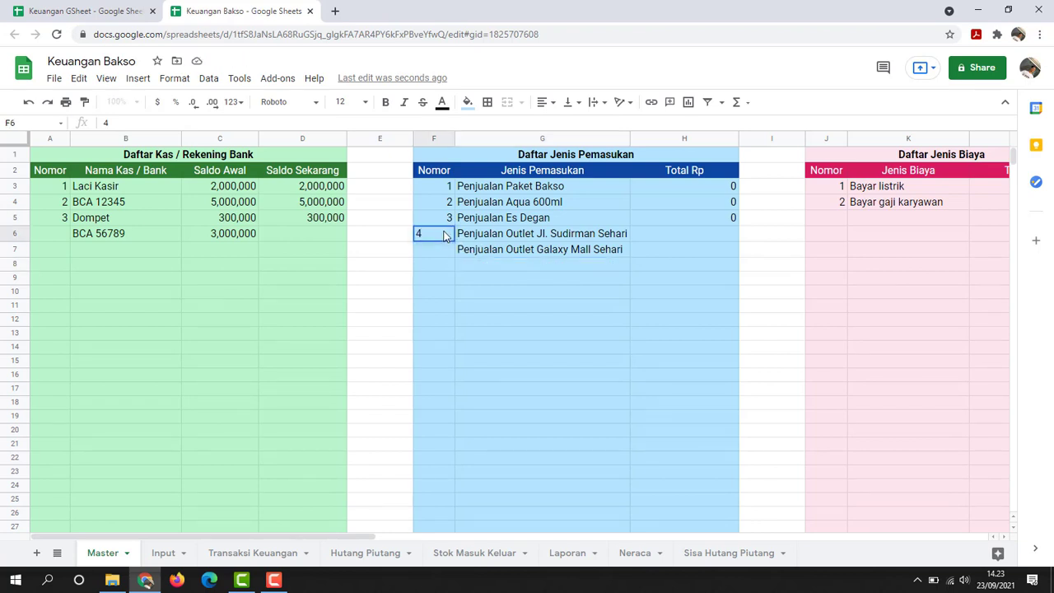
key(Return)
text(5)
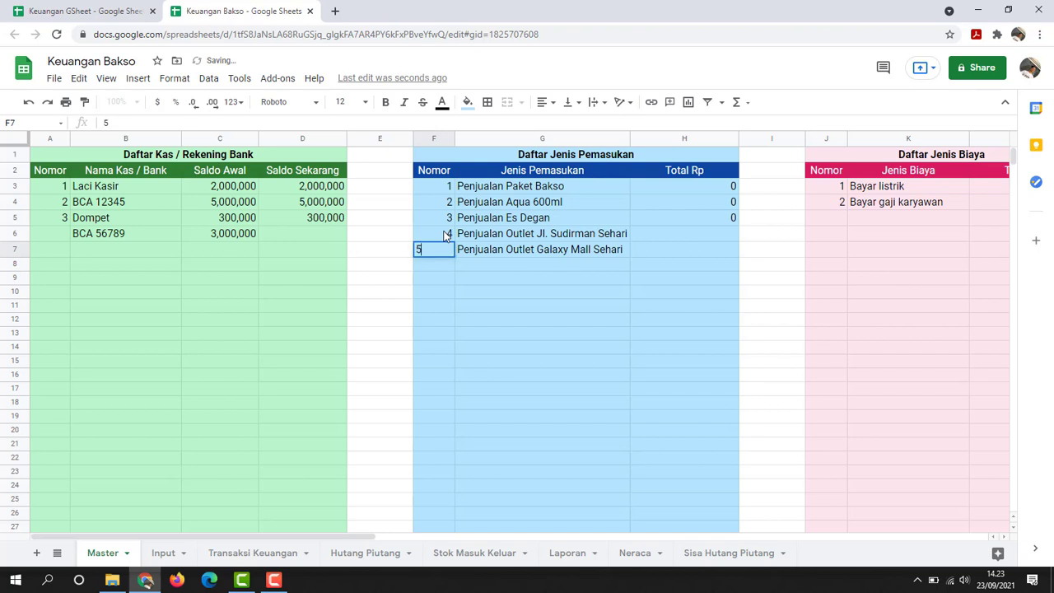
click(61, 239)
text(4)
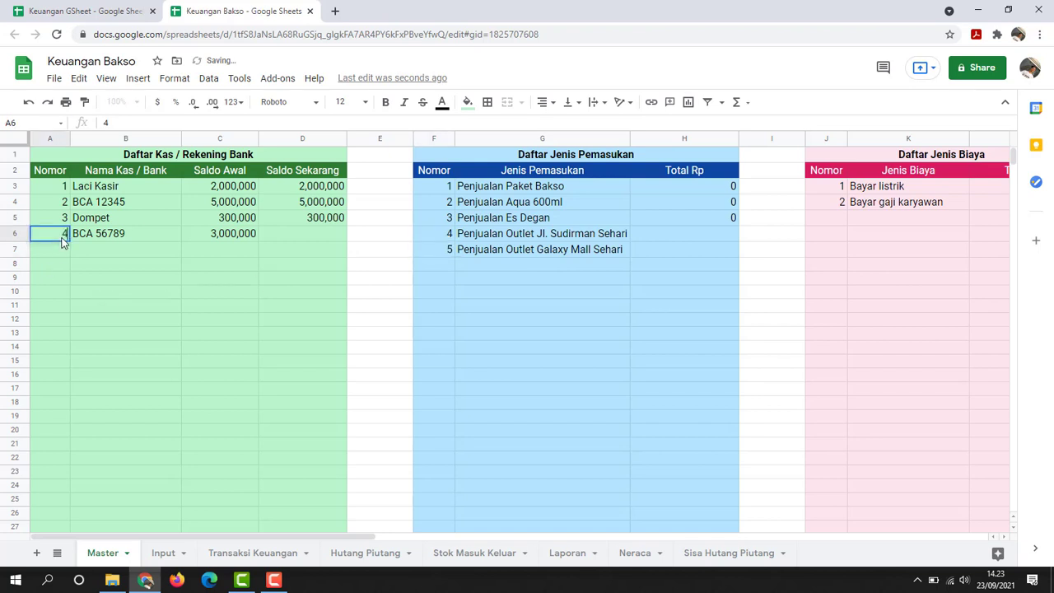
key(Tab)
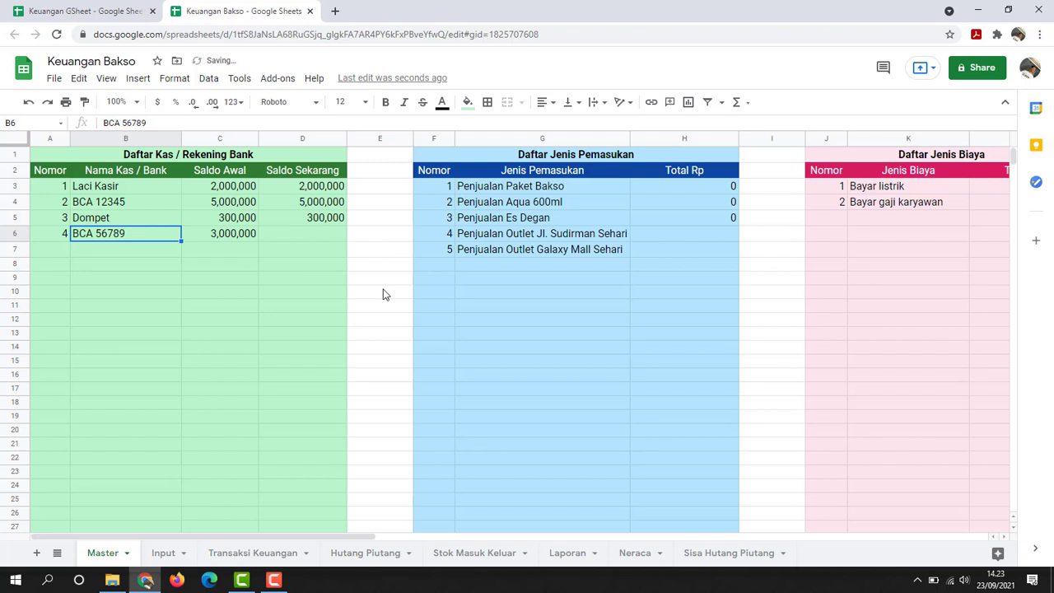
click(521, 261)
click(534, 252)
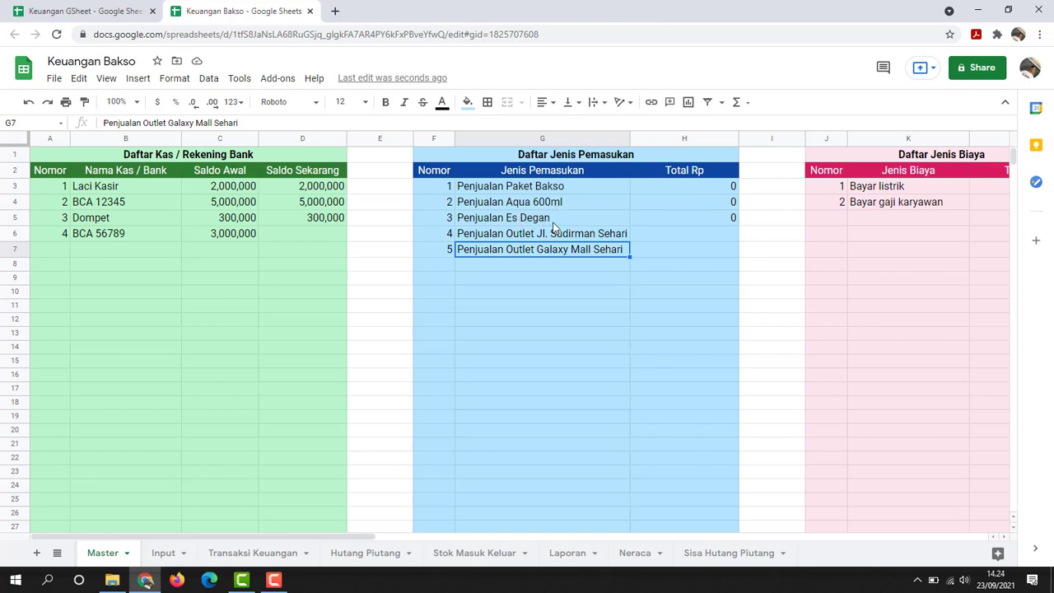
click(700, 235)
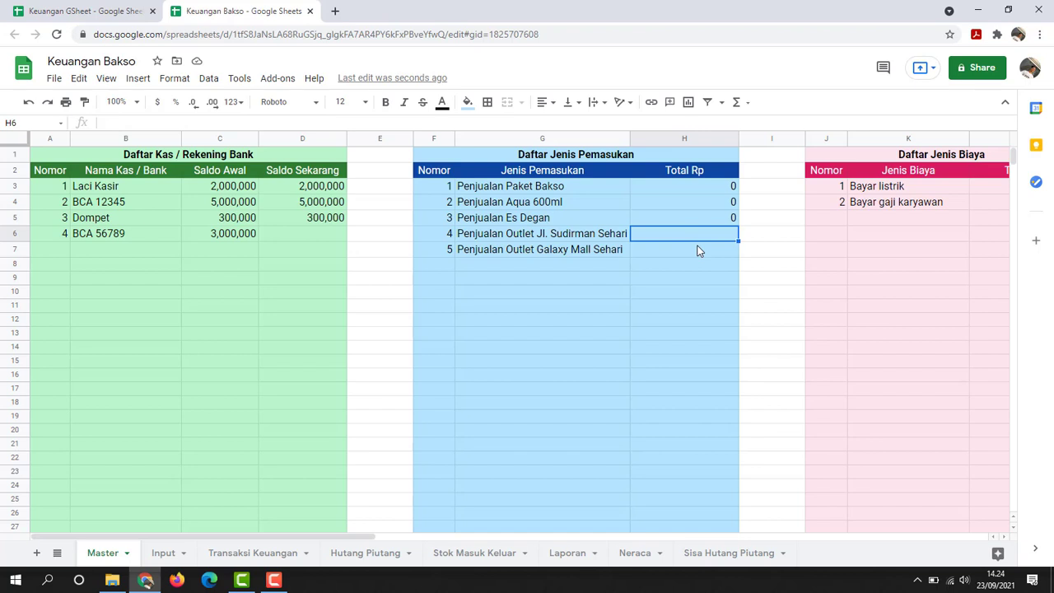
click(766, 238)
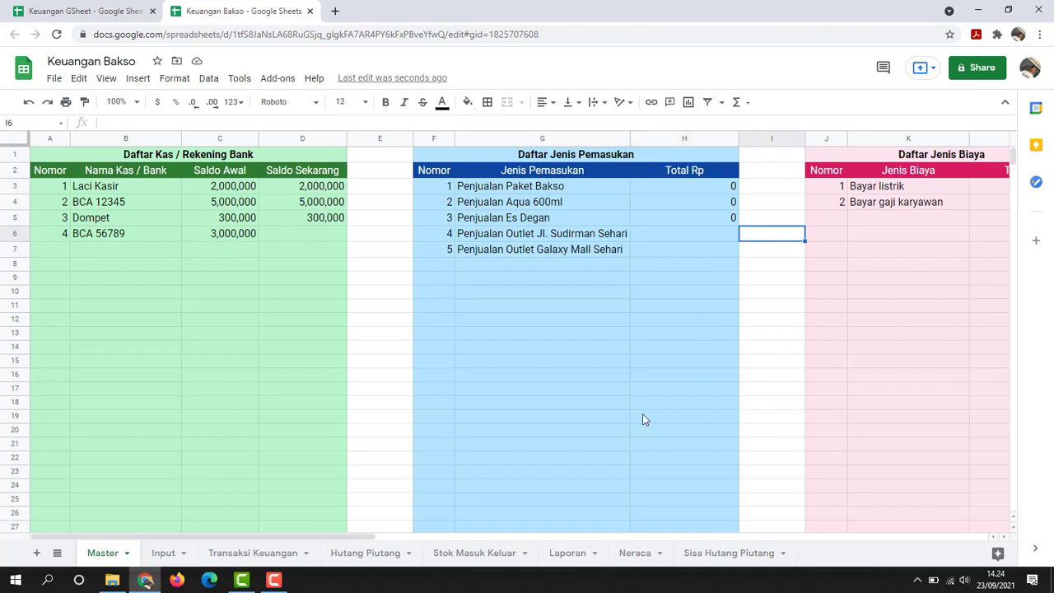
Examine the Daftar Jenis Biaya list, starting with the Bayar listrik entry
drag(337, 536, 467, 536)
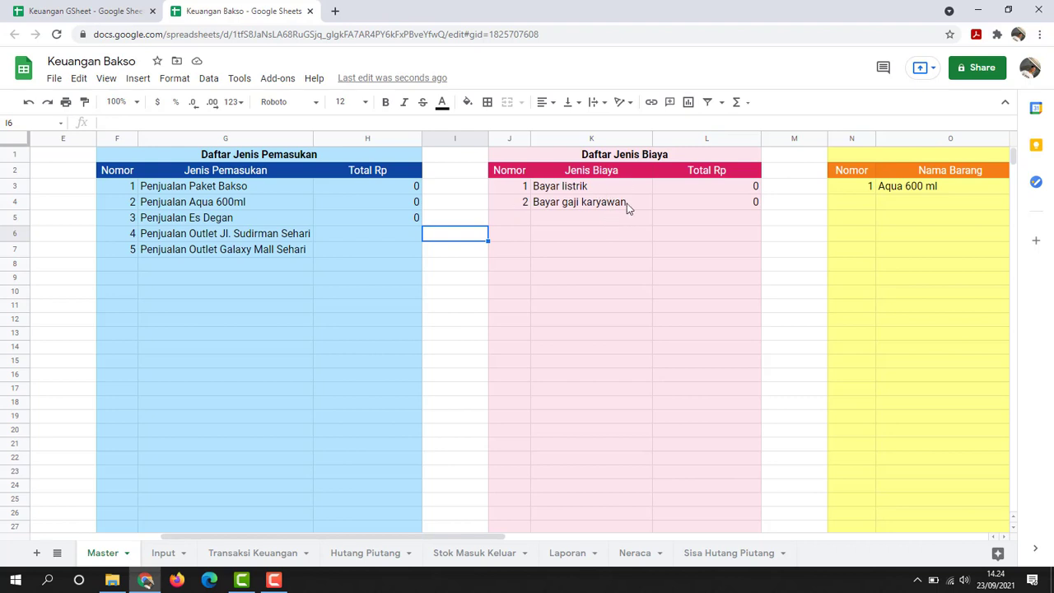
click(598, 186)
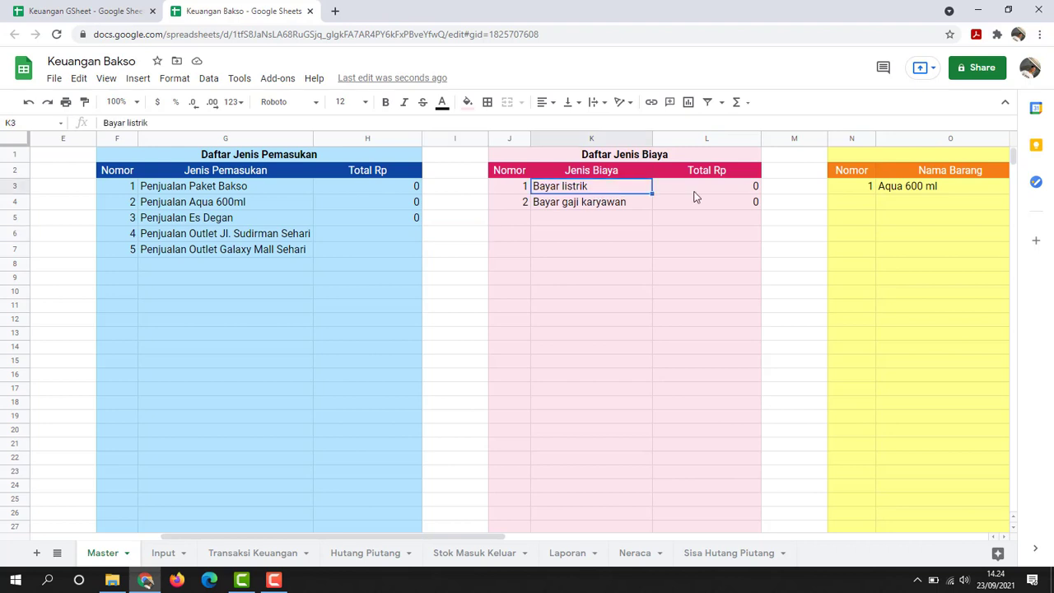
Replace the first expense type in cell K3 with Beli Bahan Baku
text(Beli )
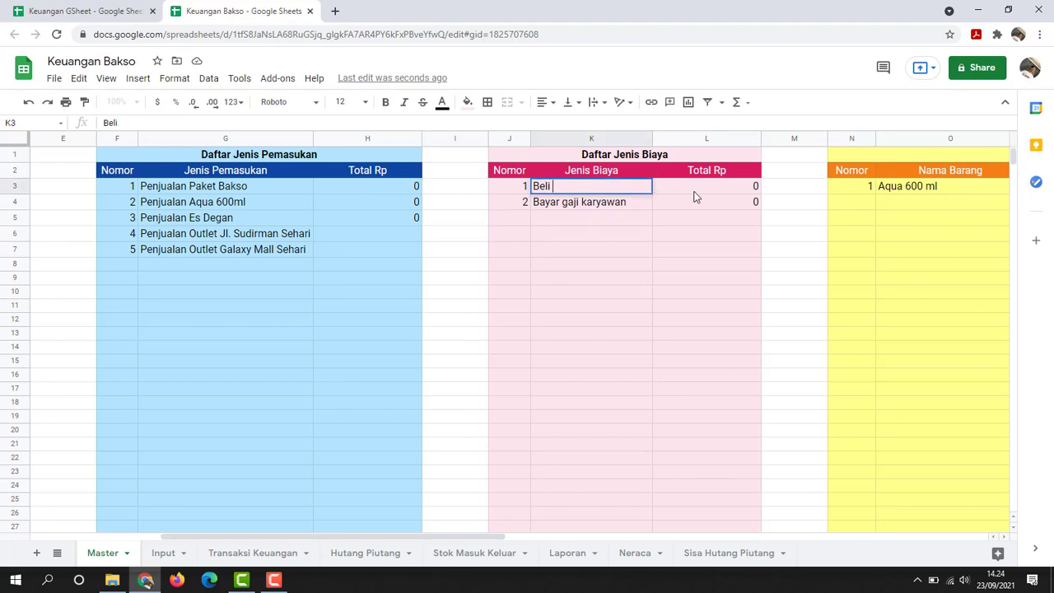
text(Bahan Baku)
key(Return)
key(Down)
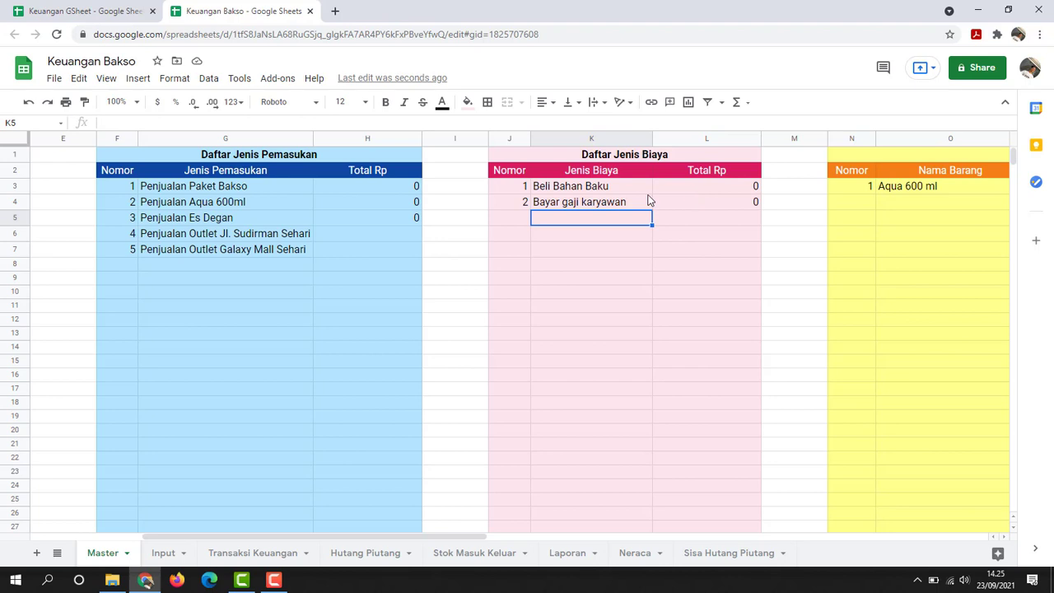
Add Beli Gas as an expense type in cell K5 and number its row 3 in the Nomor column
click(608, 205)
click(612, 220)
text(Beli)
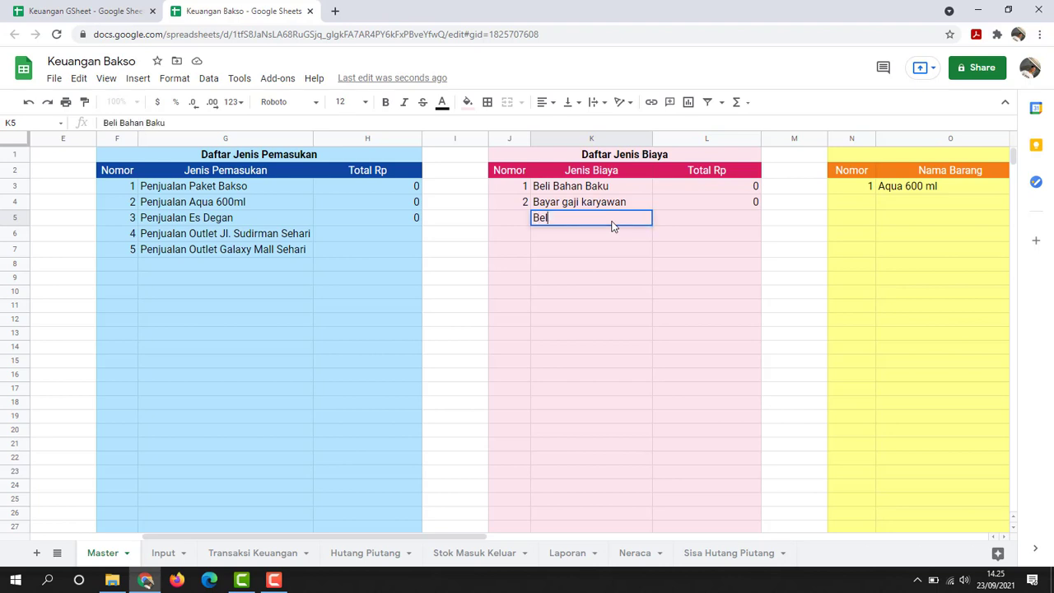
text( Gas)
key(Return)
key(Up)
key(Left)
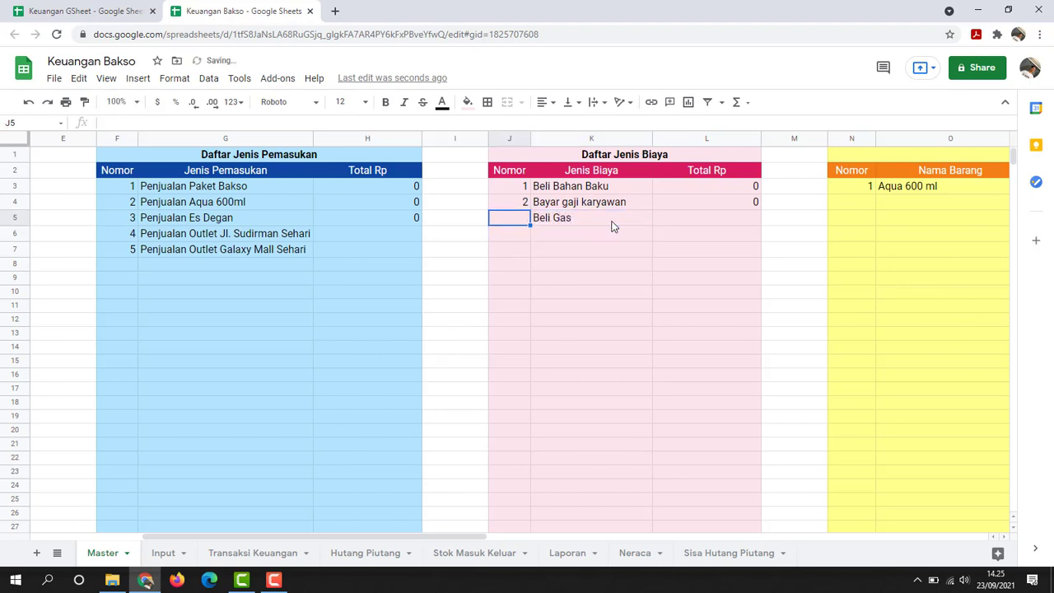
text(3)
key(Tab)
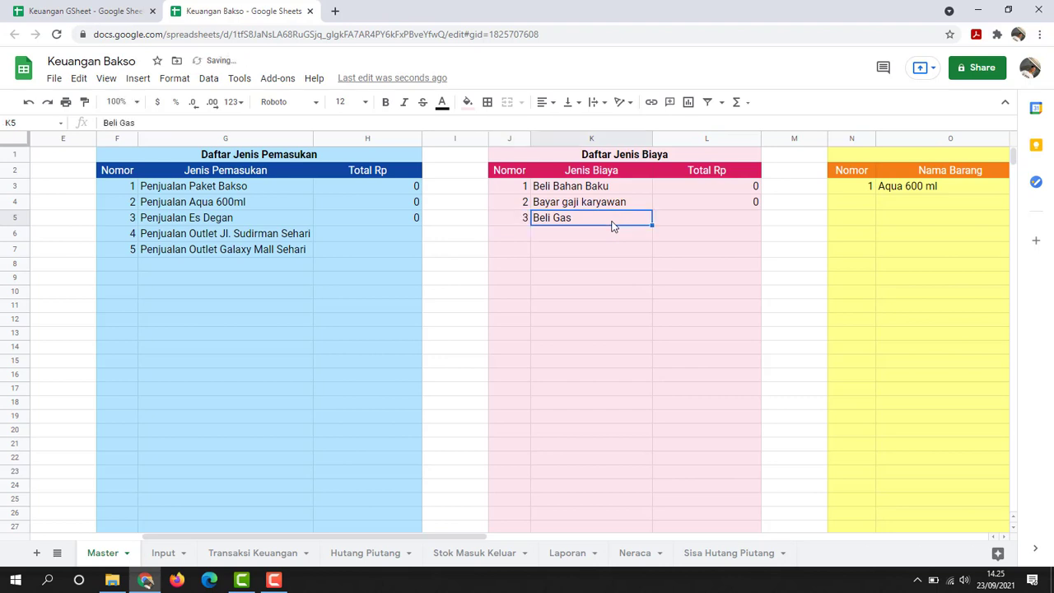
key(Down)
Examine the Total Rp column of the expense list and the Daftar Barang table
click(712, 203)
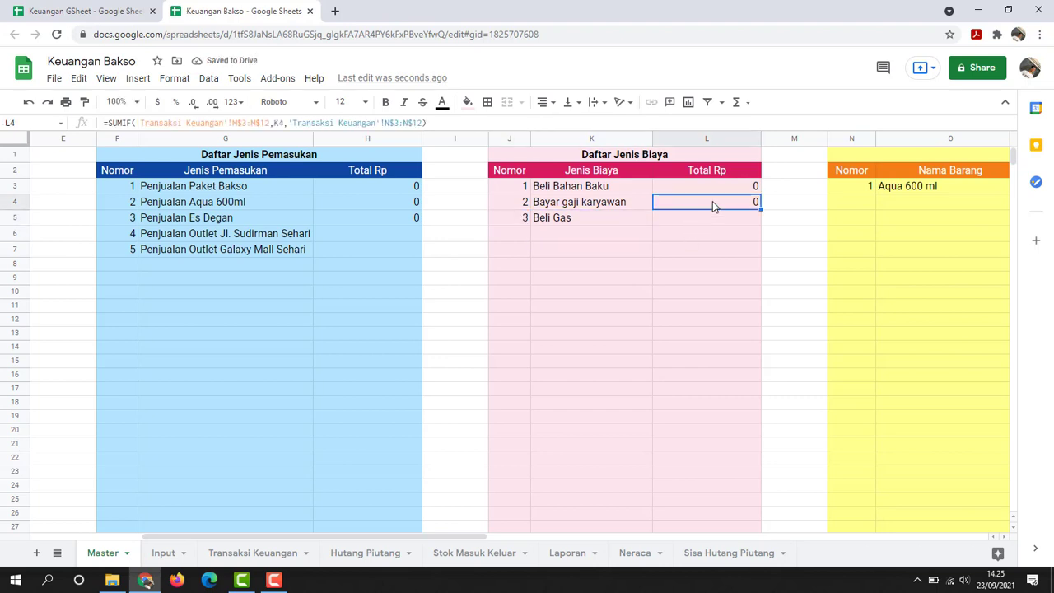
key(Down)
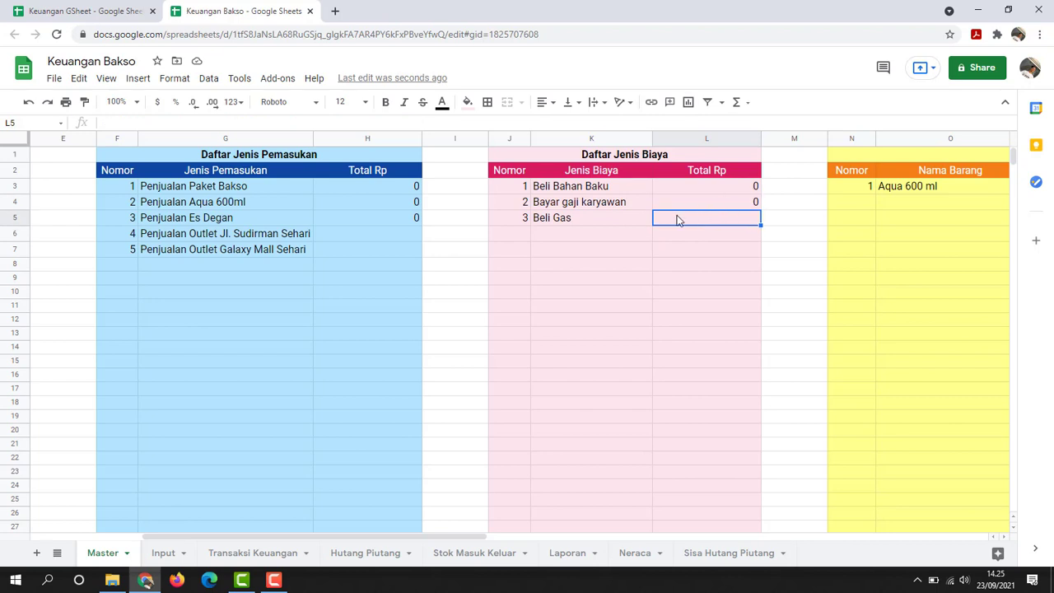
click(613, 218)
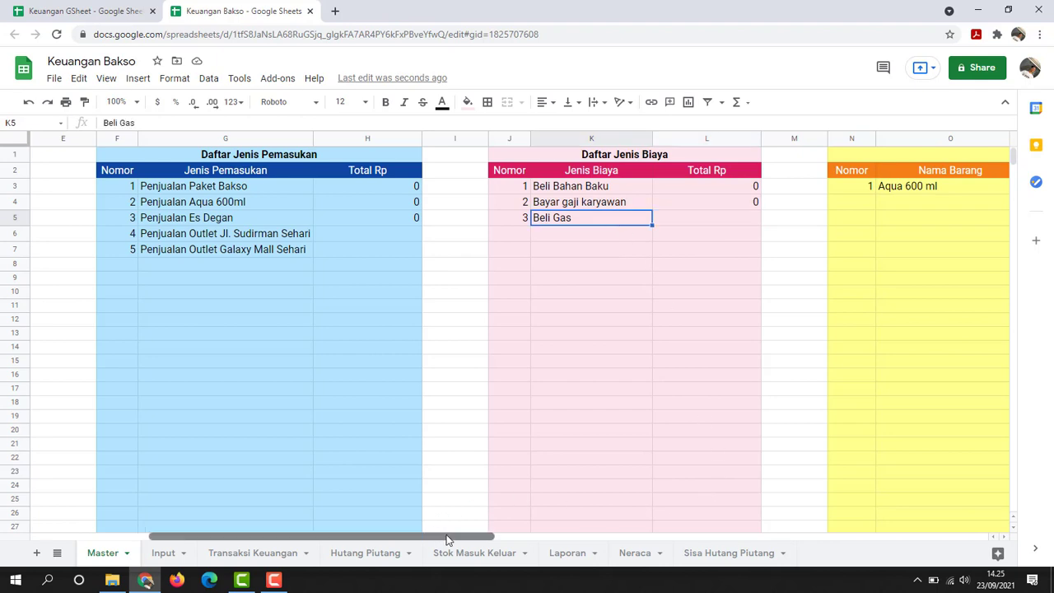
drag(447, 541, 626, 564)
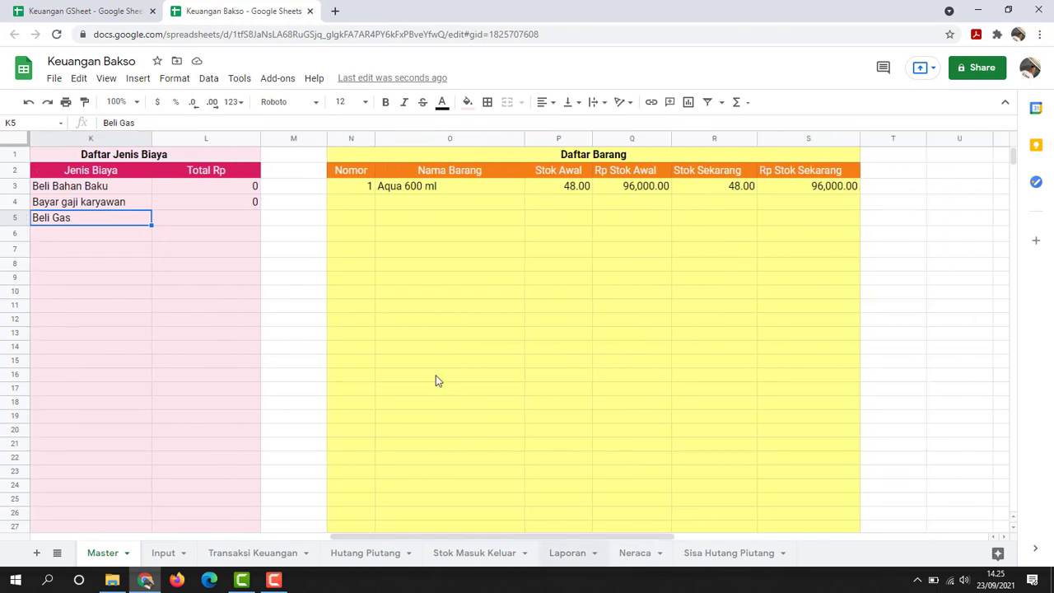
click(310, 202)
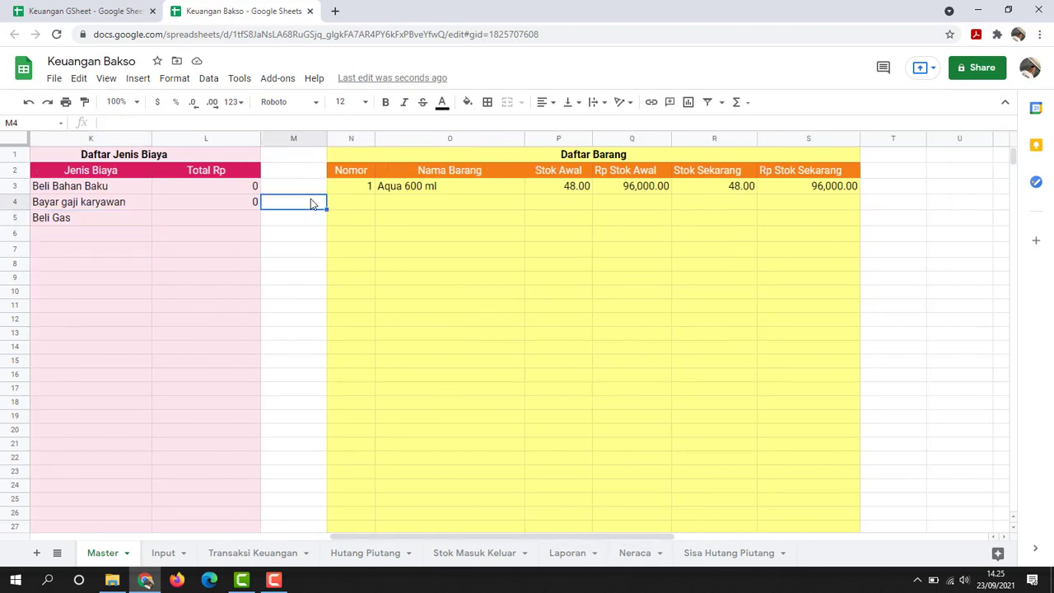
click(504, 156)
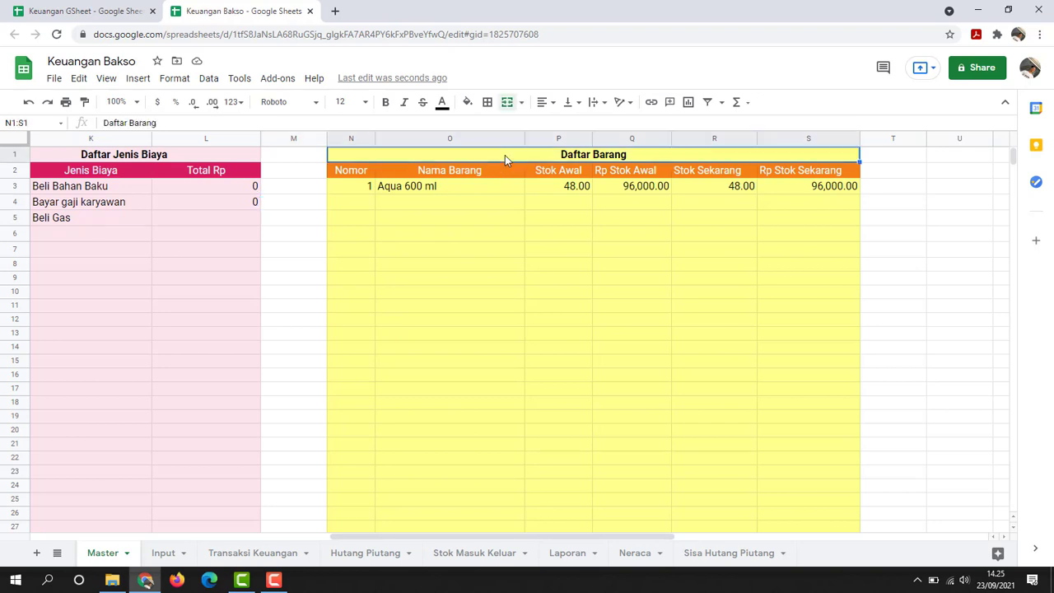
click(283, 170)
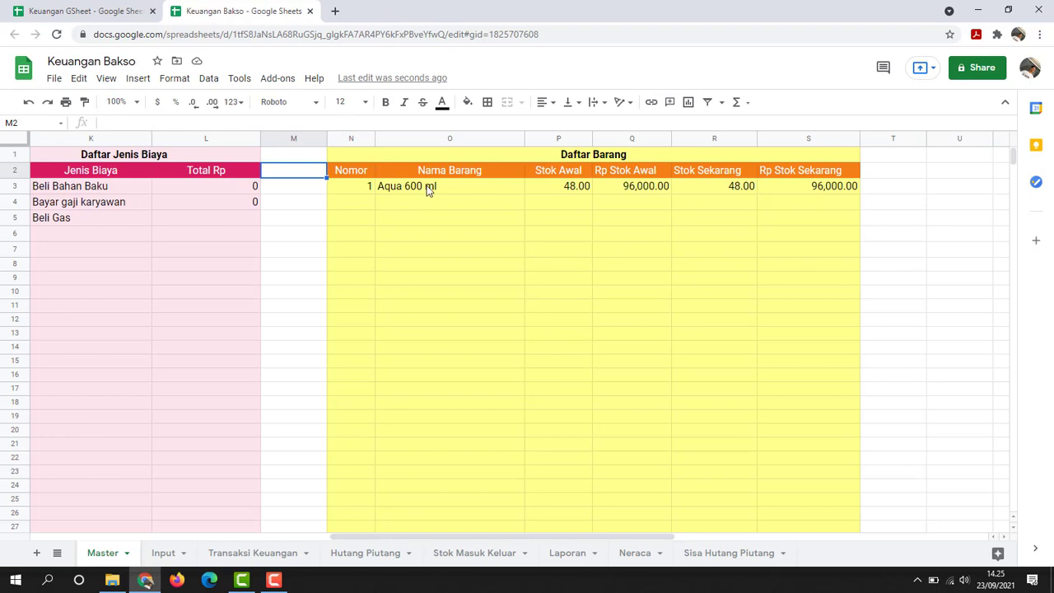
Enter Pentol as the item name in cell O4 of Daftar Barang
click(464, 209)
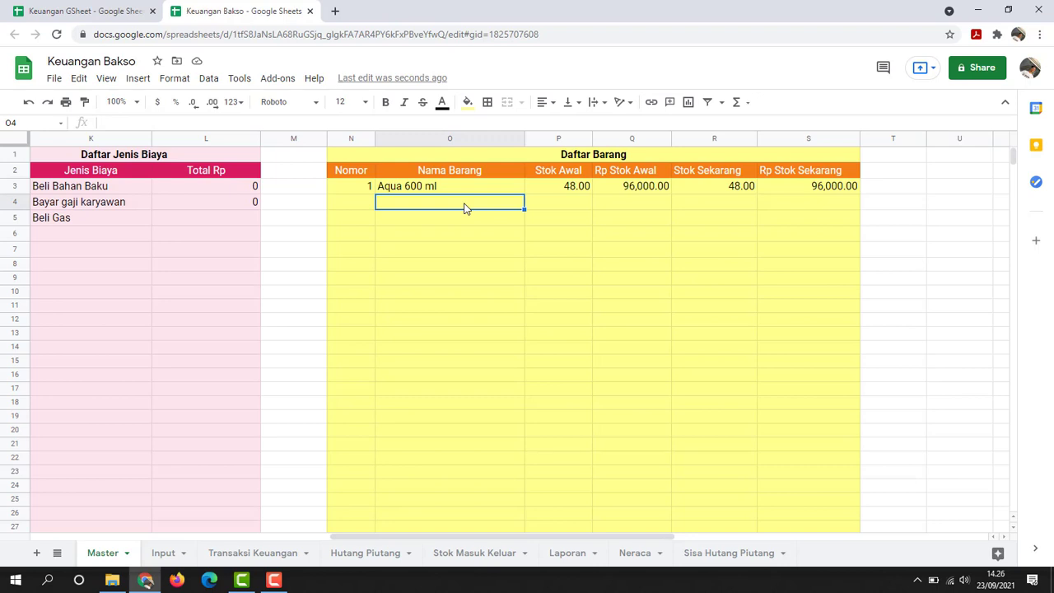
text(Pe)
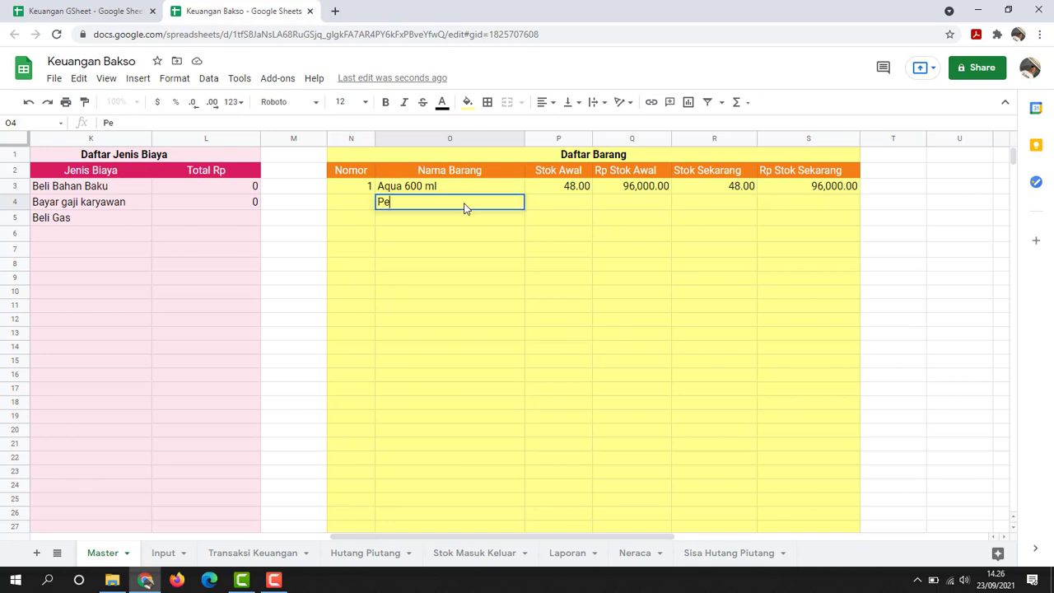
text(ntol)
key(Return)
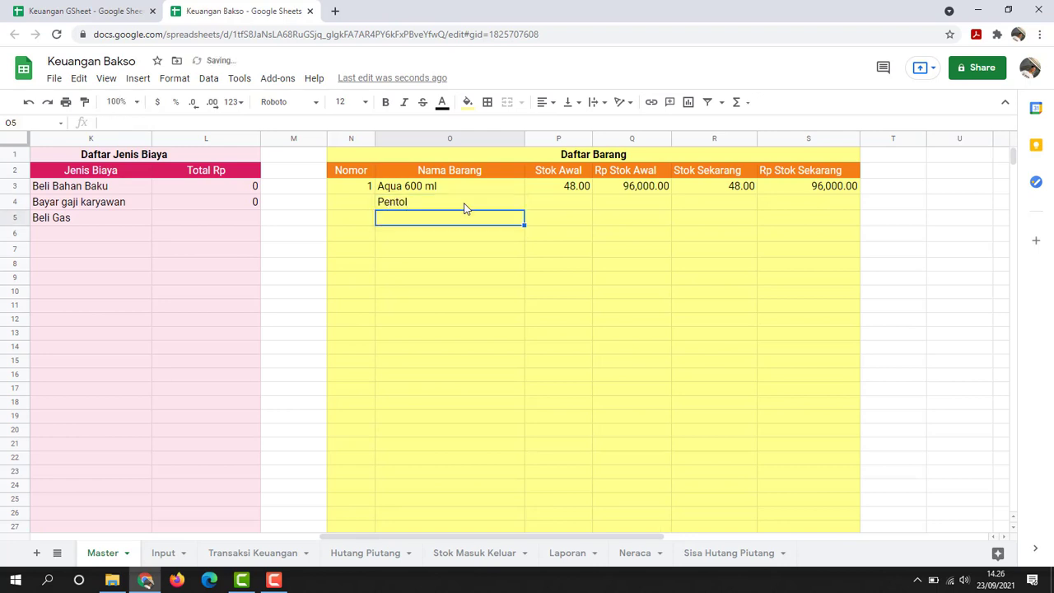
Set the item name in cell O4 of Daftar Barang to Bakso Bijian
click(464, 208)
text(Ba)
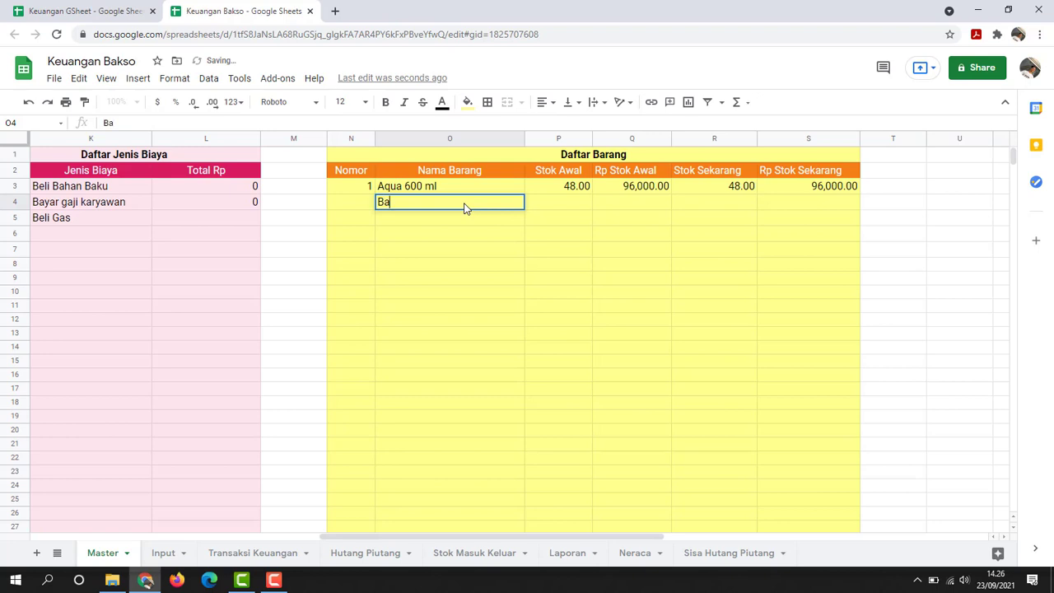
text(kso Bijian)
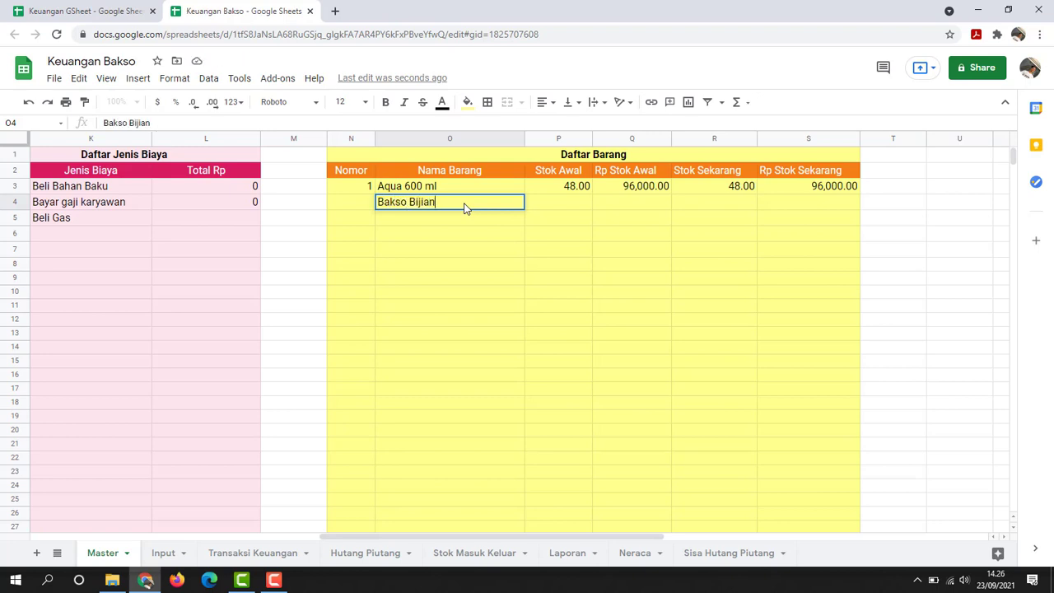
key(Return)
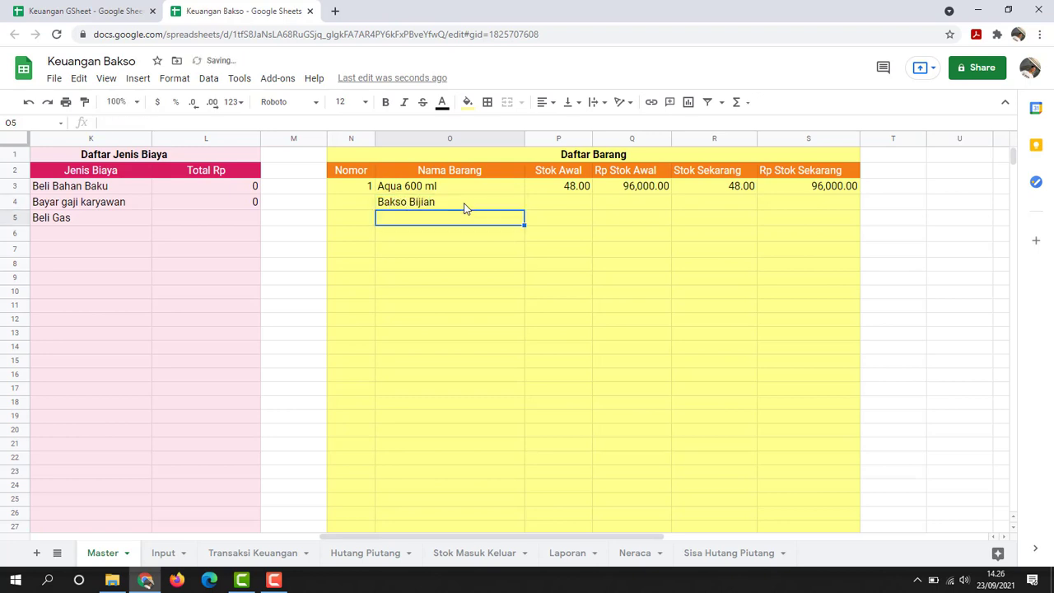
Add the items Tahu Bakso and Pangsit Goreng in cells O5 and O6 of Daftar Barang
text(Ta)
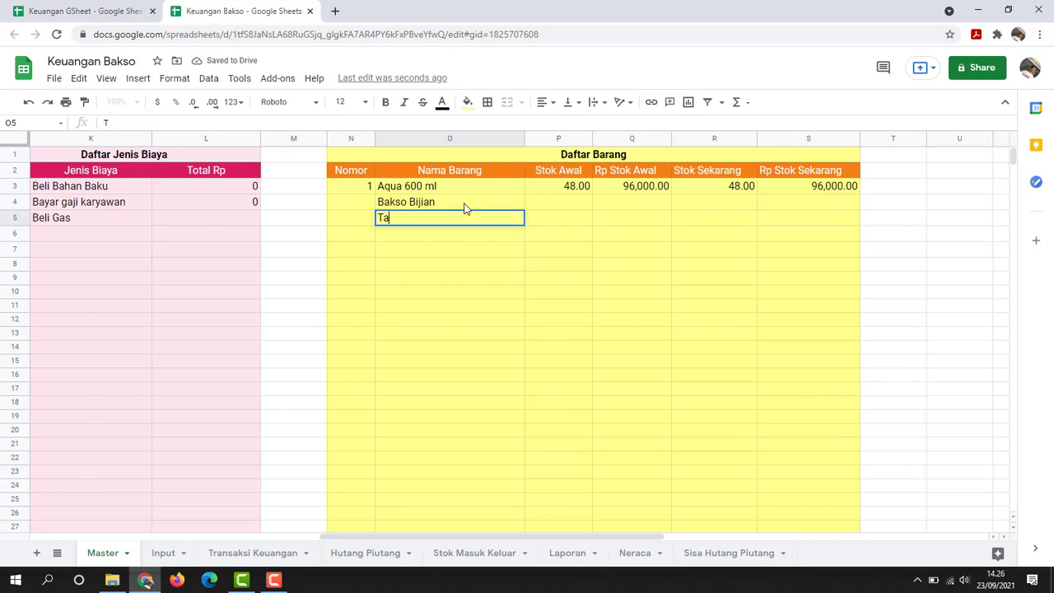
text(hu Bakso)
key(Return)
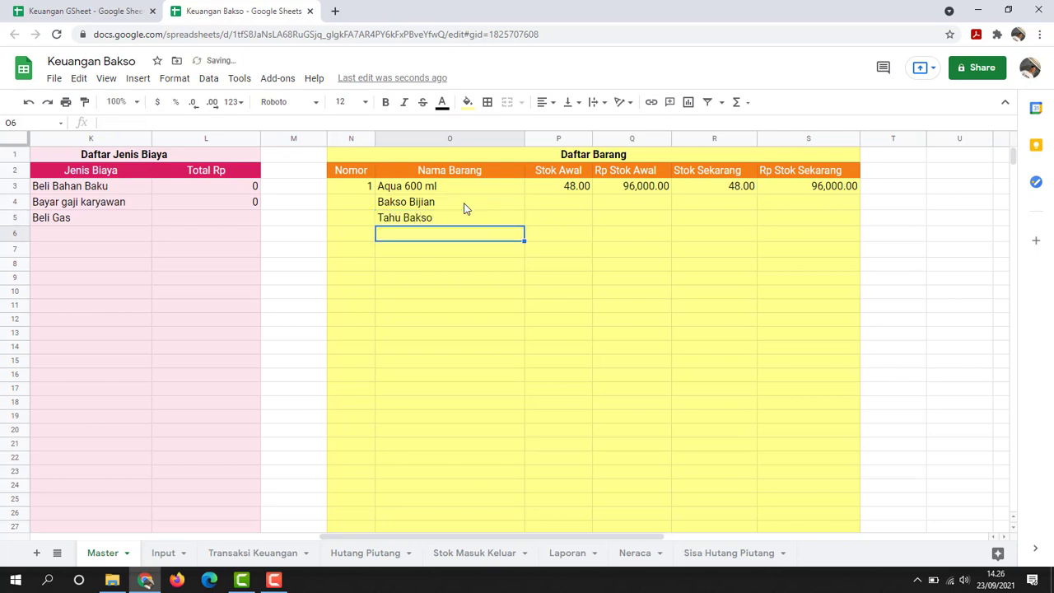
text(P)
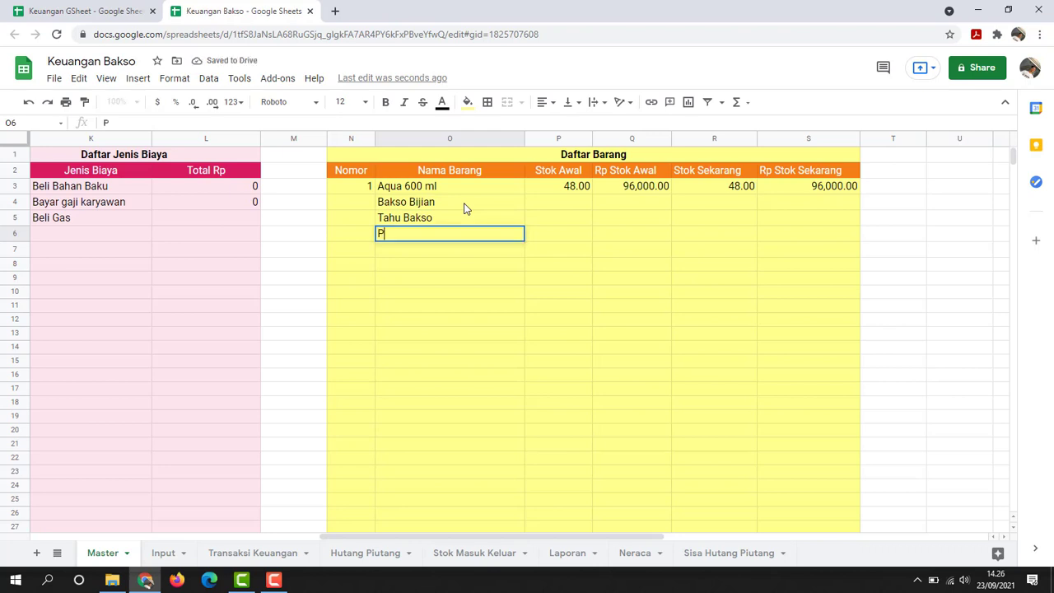
text(angsit Go)
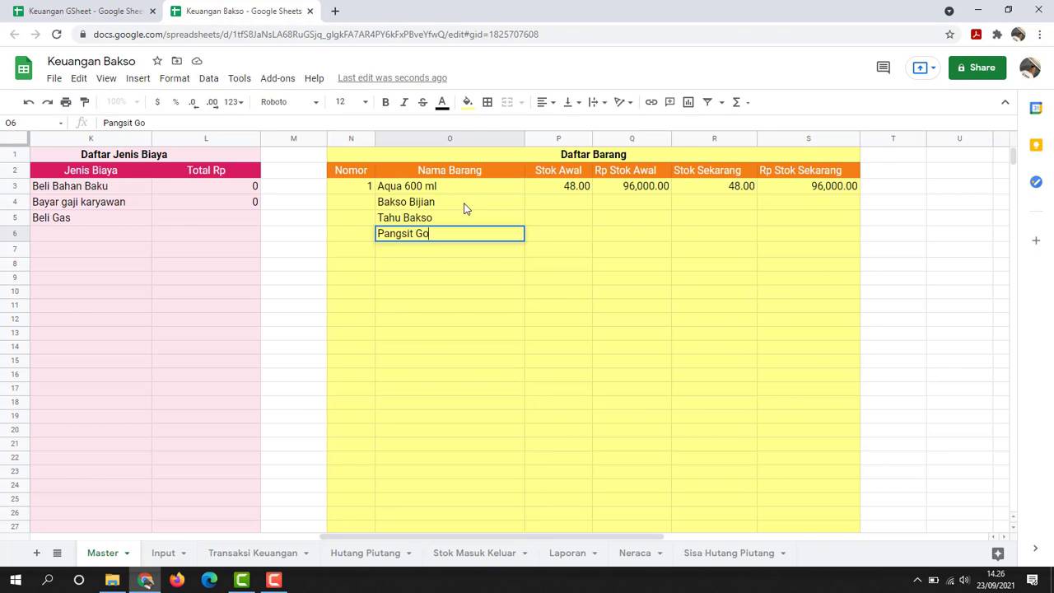
text(reng)
key(Return)
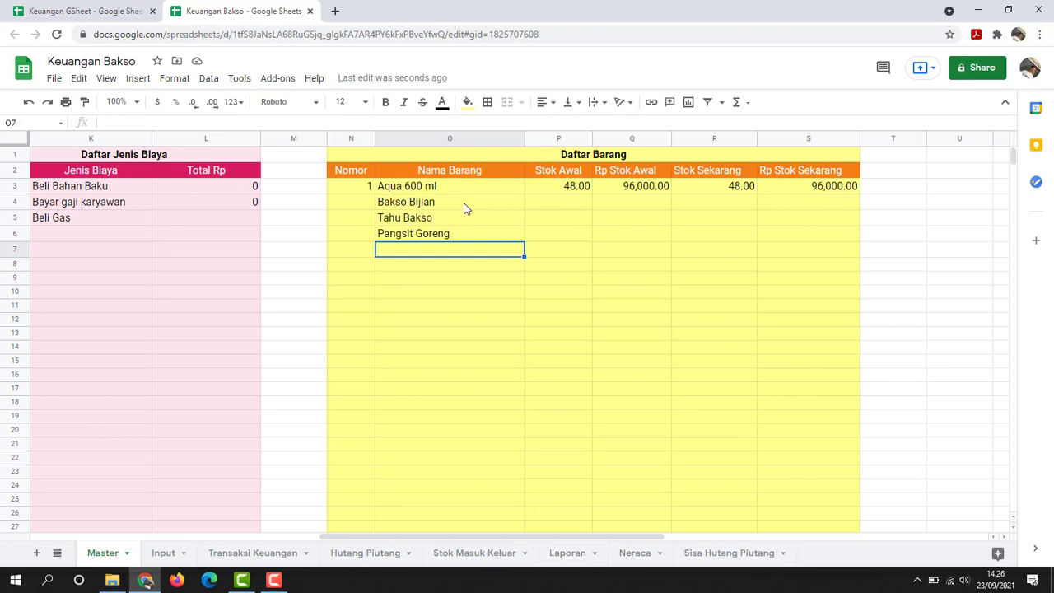
Add the raw materials Tepung Terigu (kg) and Daging (kg) in cells O7 and O8
text(Tep)
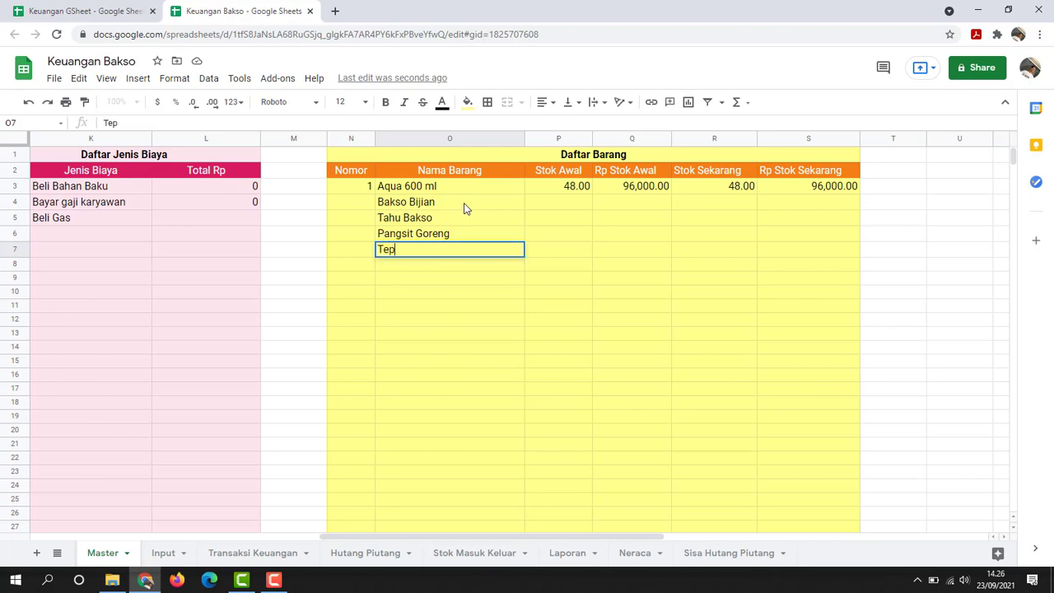
text(ung Terigu)
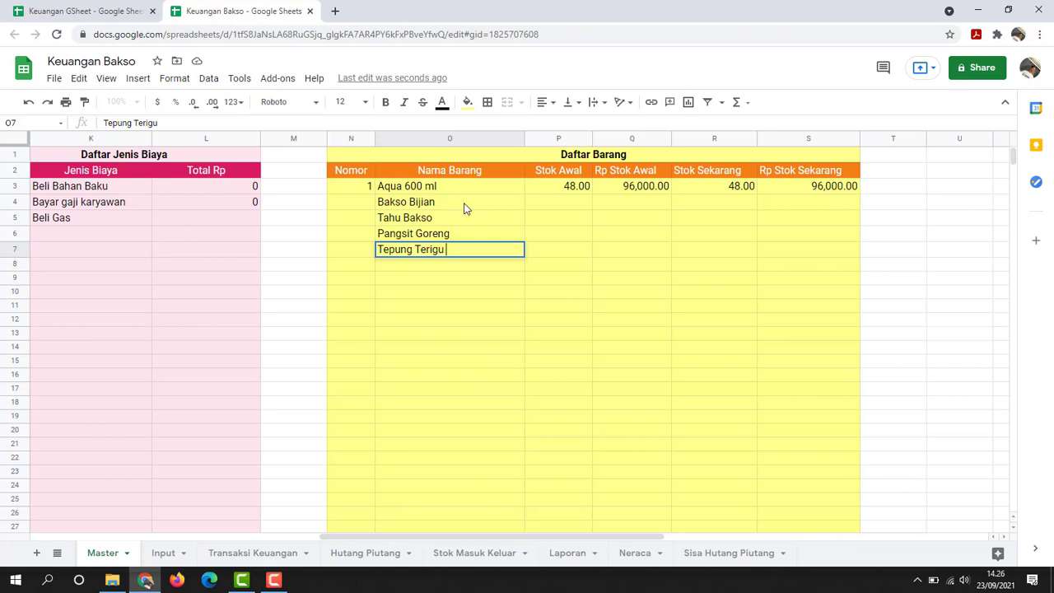
text((kg))
key(Return)
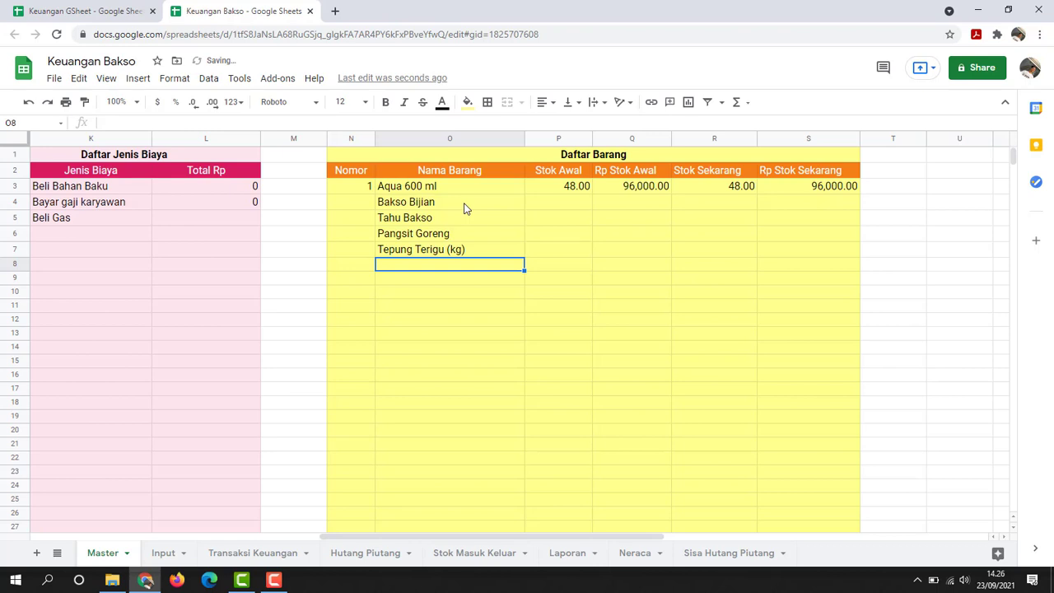
text(Daging)
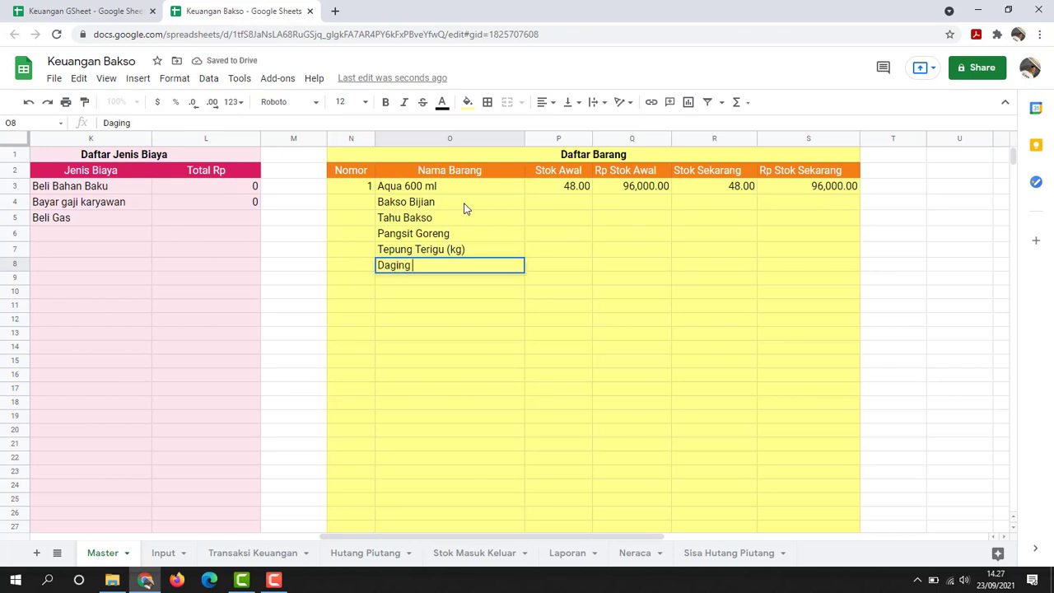
text( (kg))
key(Return)
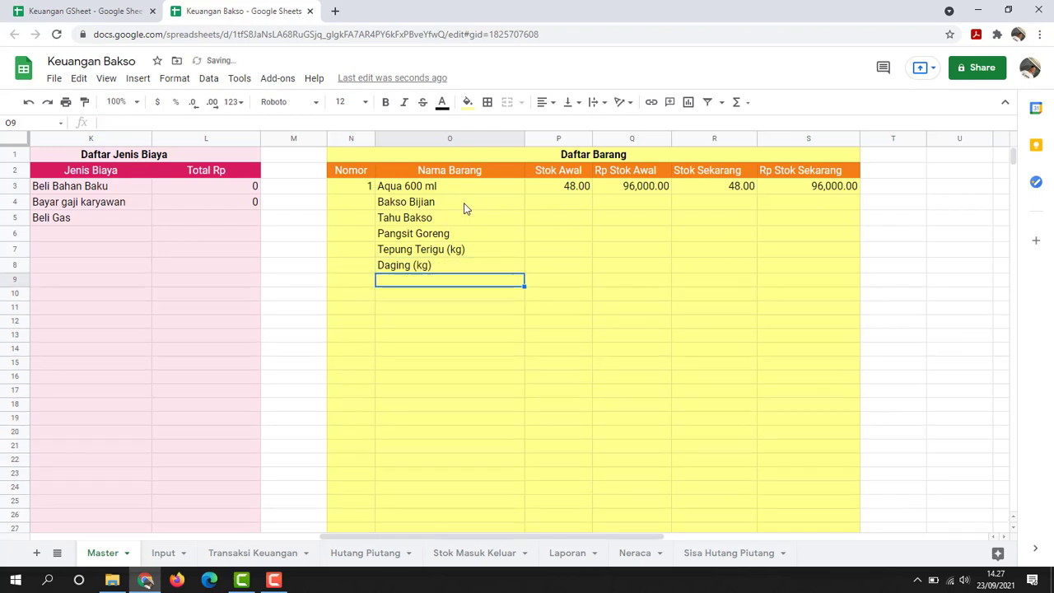
Number the new Daftar Barang items 2 through 6 in cells N4 to N8
click(362, 206)
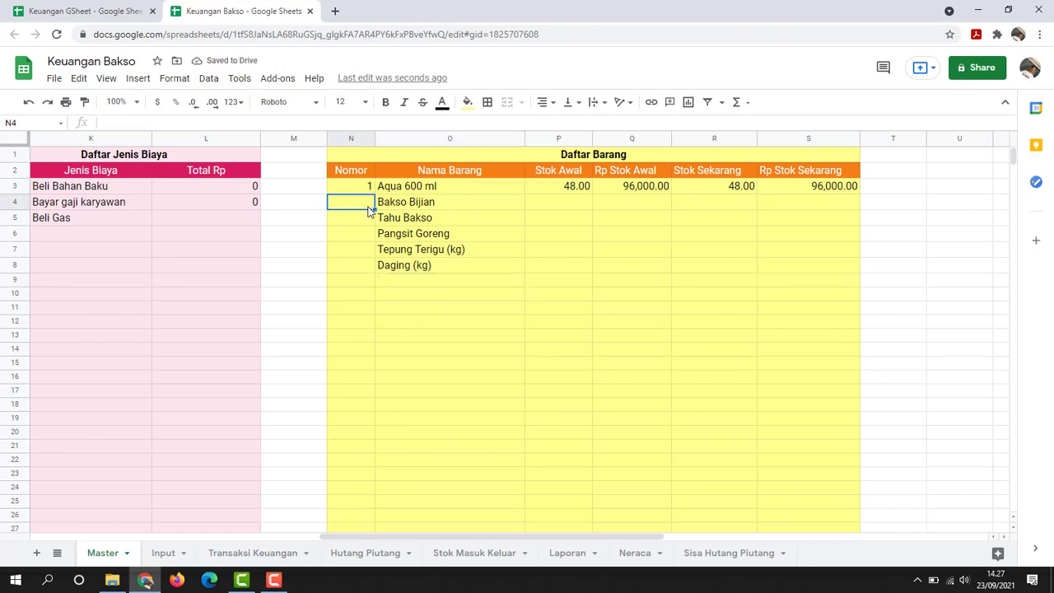
text(2)
key(Return)
click(368, 206)
key(Up)
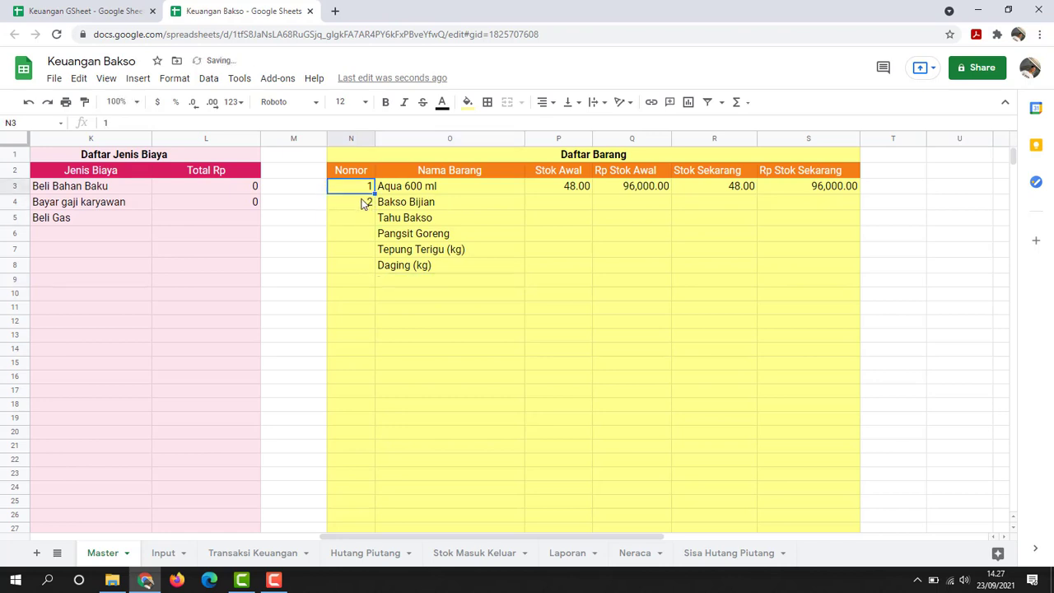
drag(360, 191, 374, 272)
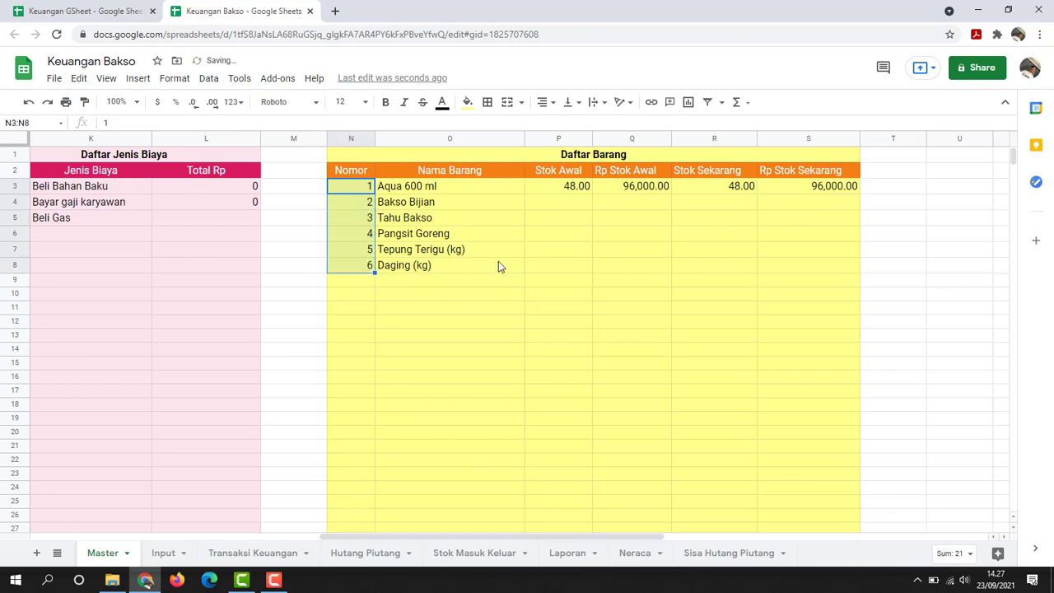
click(498, 265)
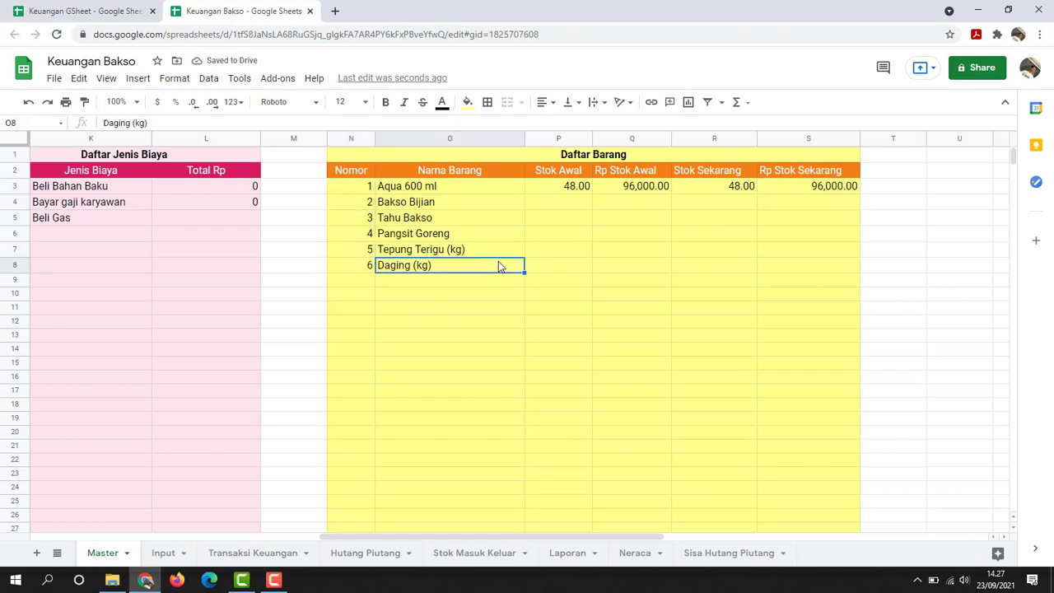
Examine the Stok Awal column of Daftar Barang, including the entry for Aqua 600 ml
click(570, 206)
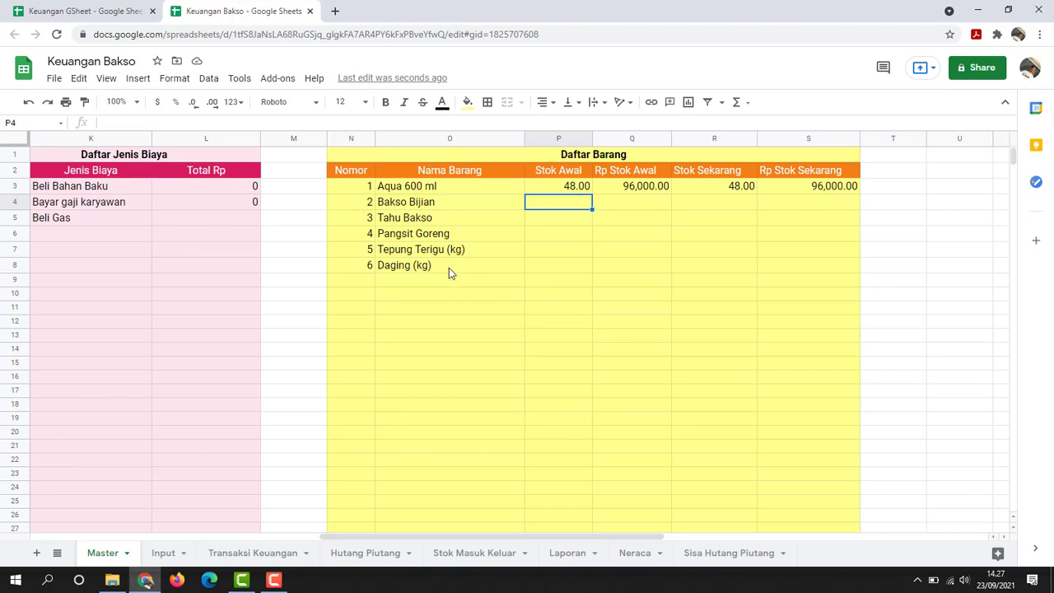
click(472, 239)
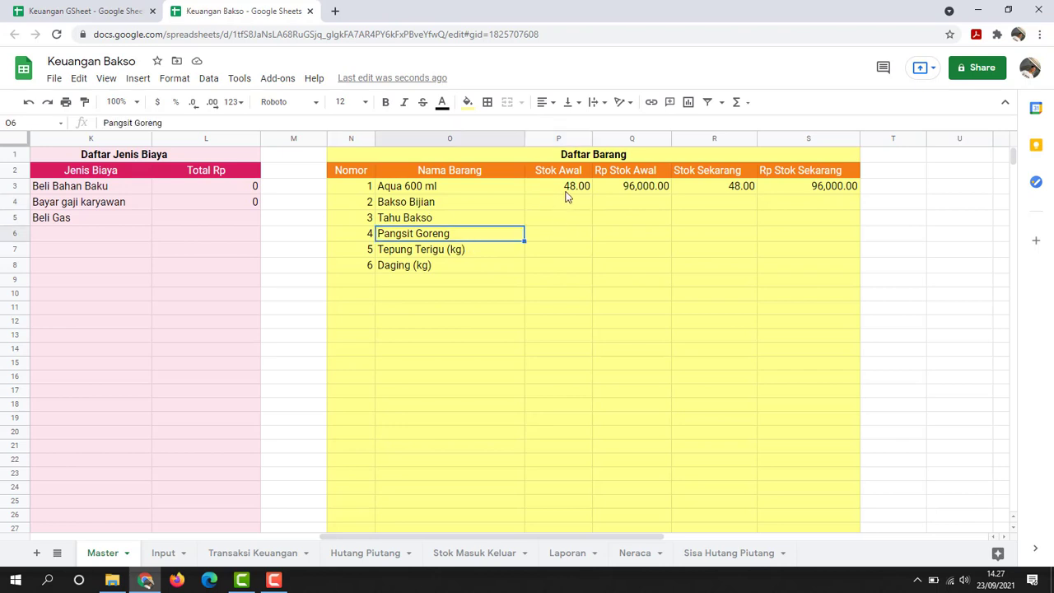
click(571, 189)
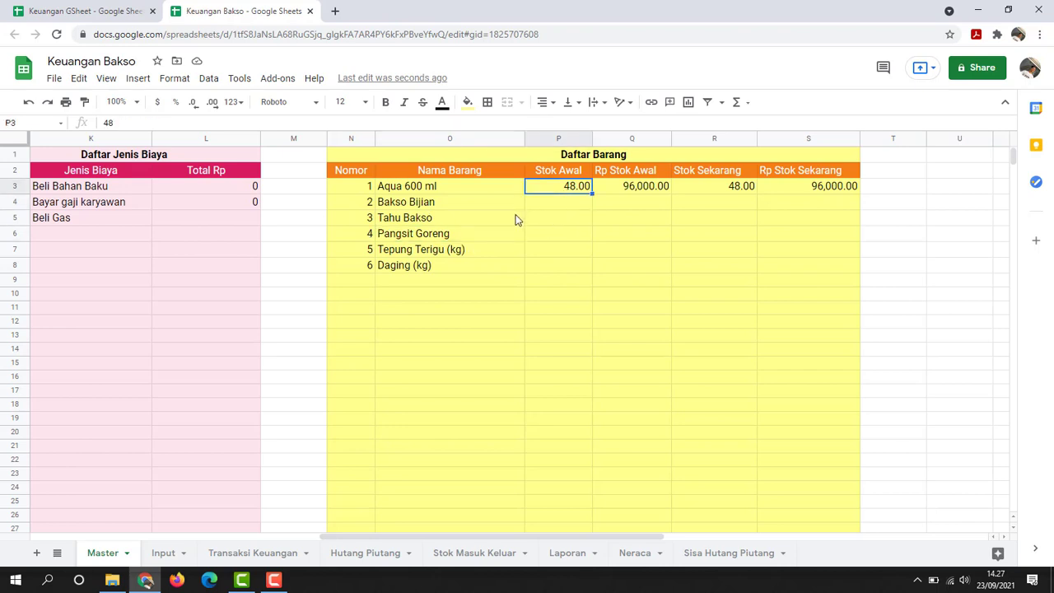
Set the Stok Awal of Bakso Bijian, Tahu Bakso and Pangsit Goreng to 100 each in cells P4 to P6
click(482, 202)
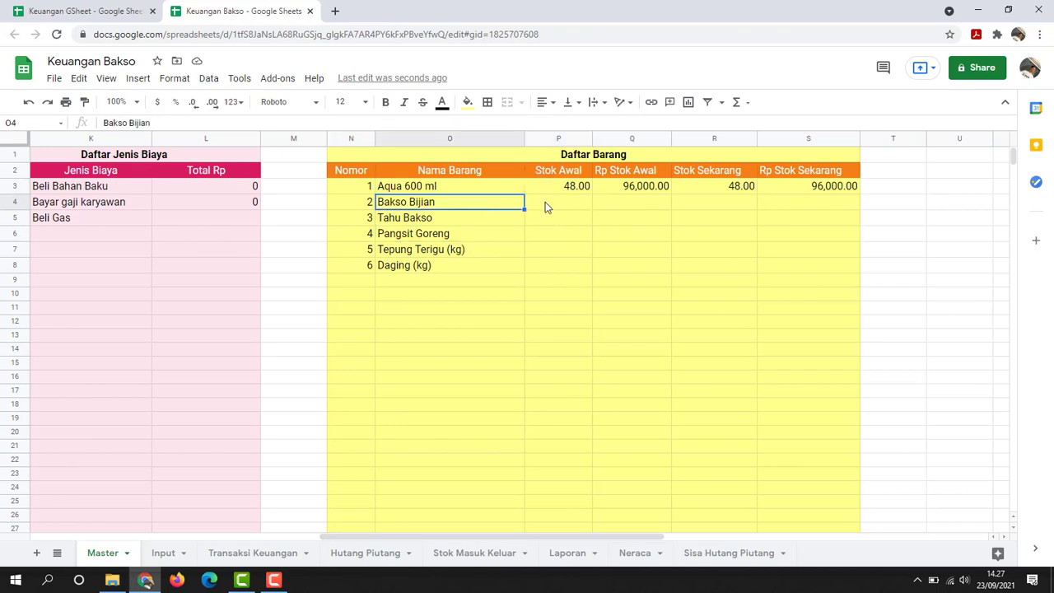
click(548, 202)
text(1000)
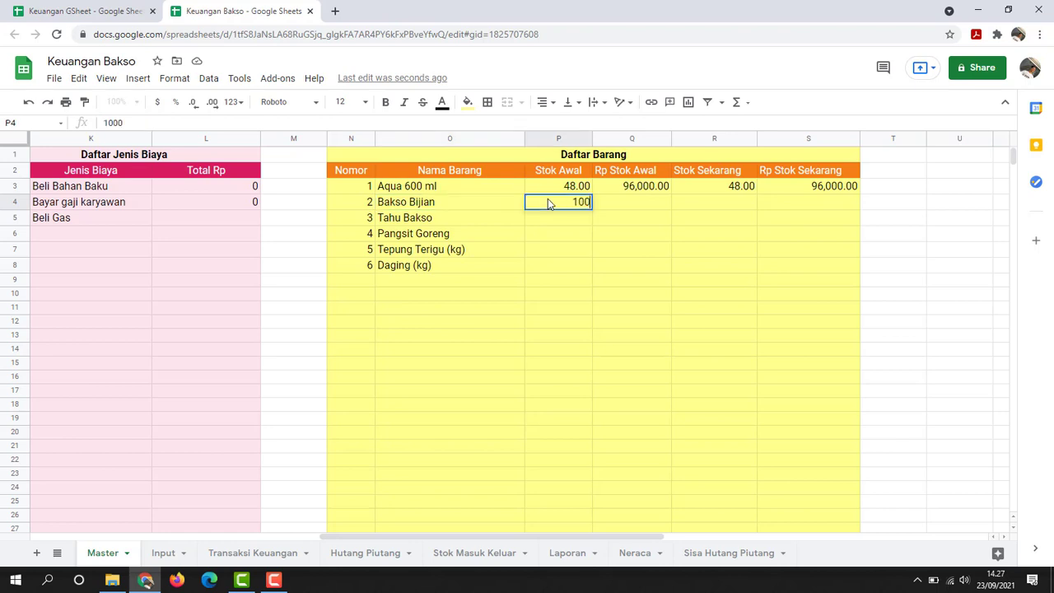
key(Return)
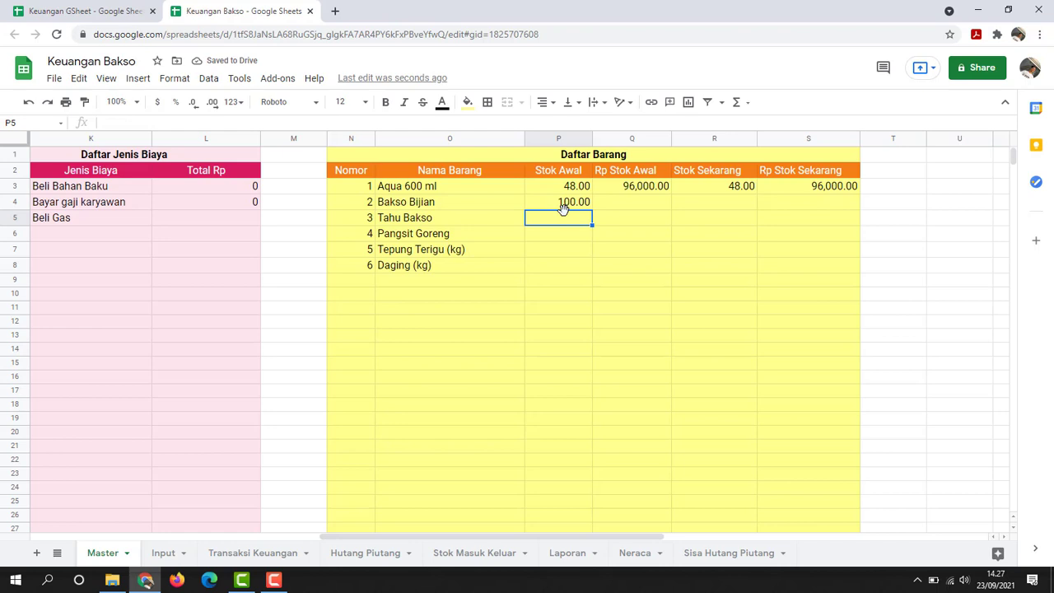
text(100)
key(Return)
text(1)
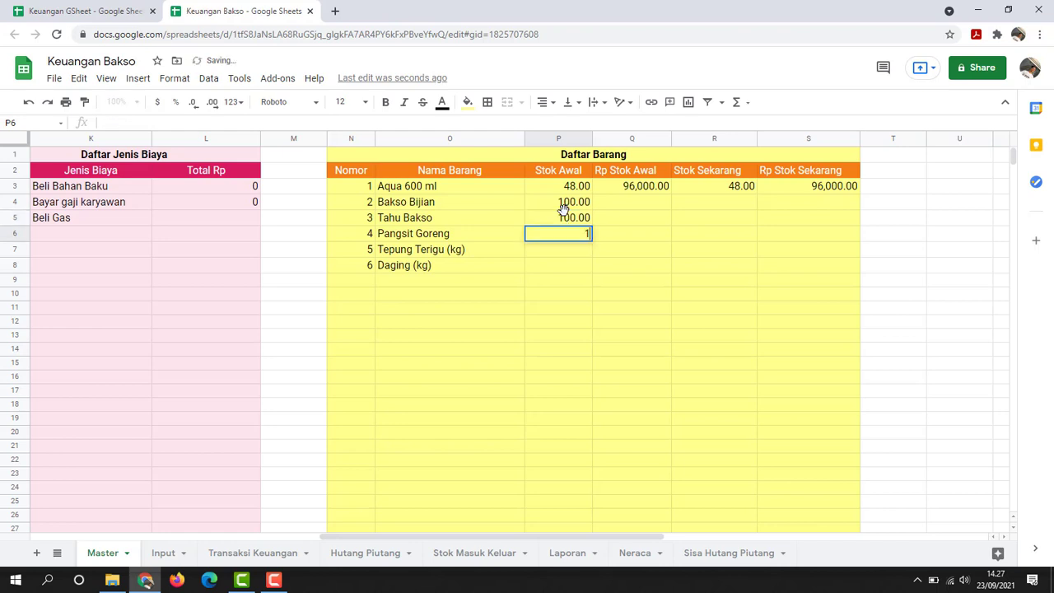
text(00)
key(Return)
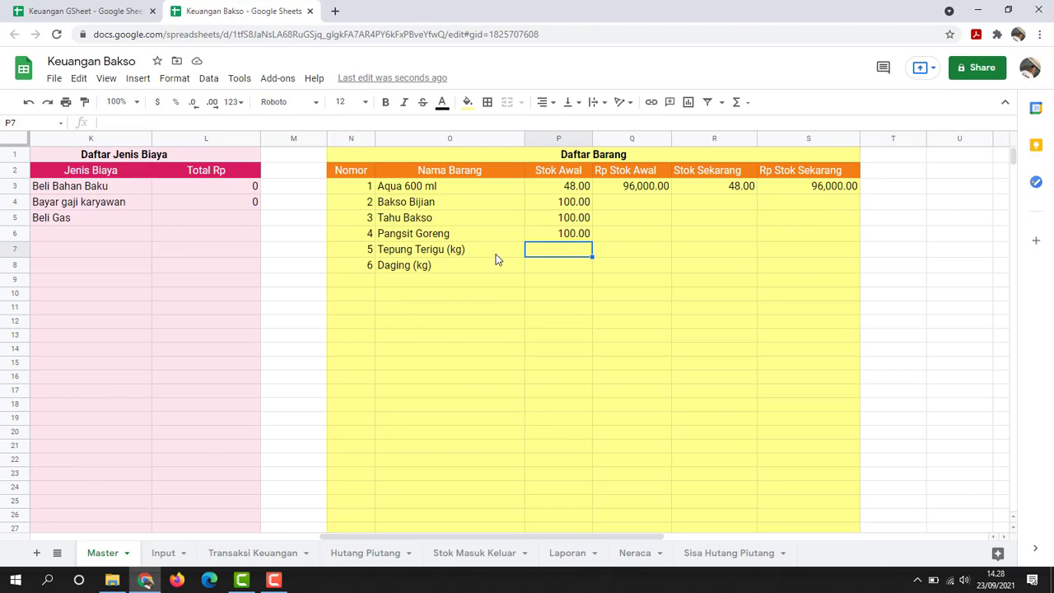
Set the Stok Awal of Tepung Terigu (kg) to 7.5 and of Daging (kg) to 3.5 in cells P7 and P8
text(7.5)
key(Return)
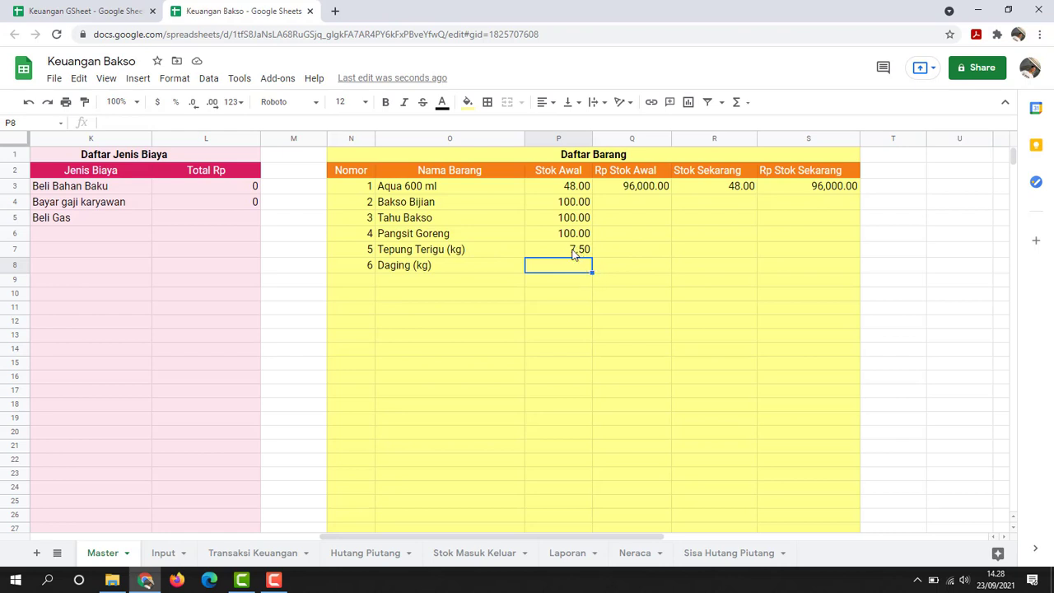
click(574, 252)
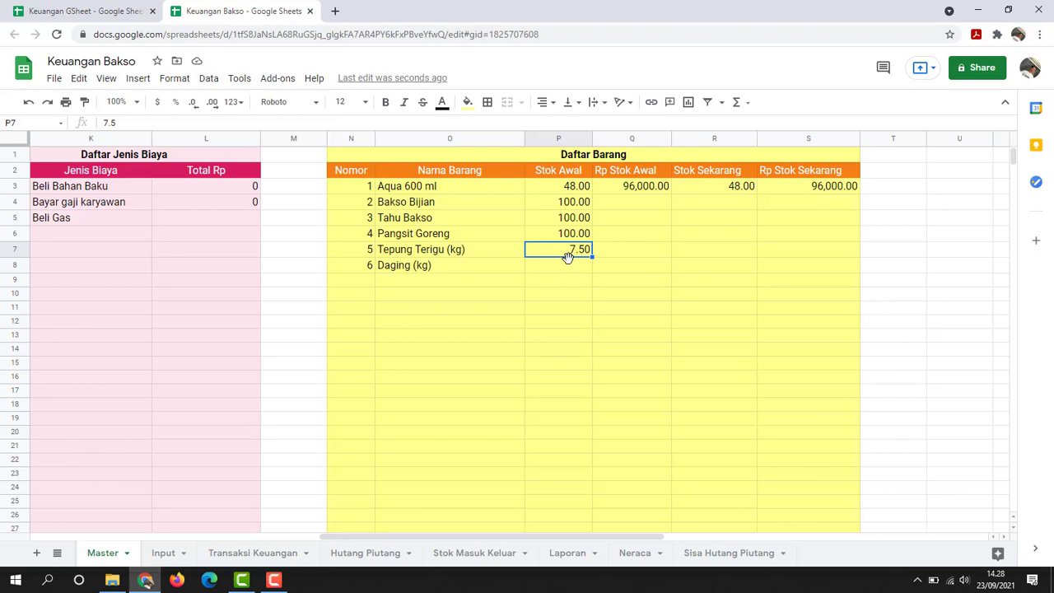
key(Down)
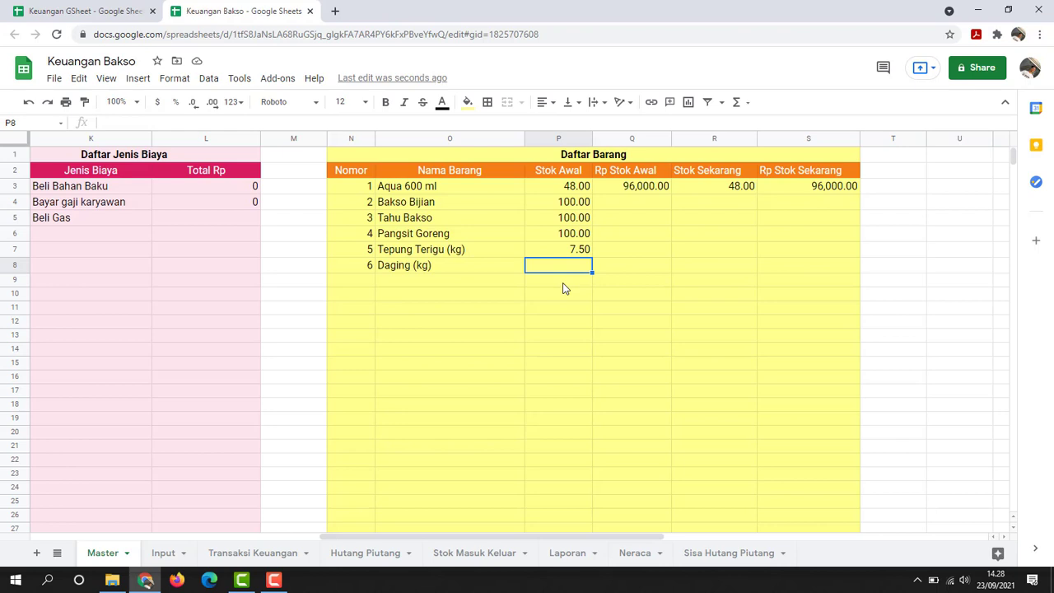
text(3,5)
key(Return)
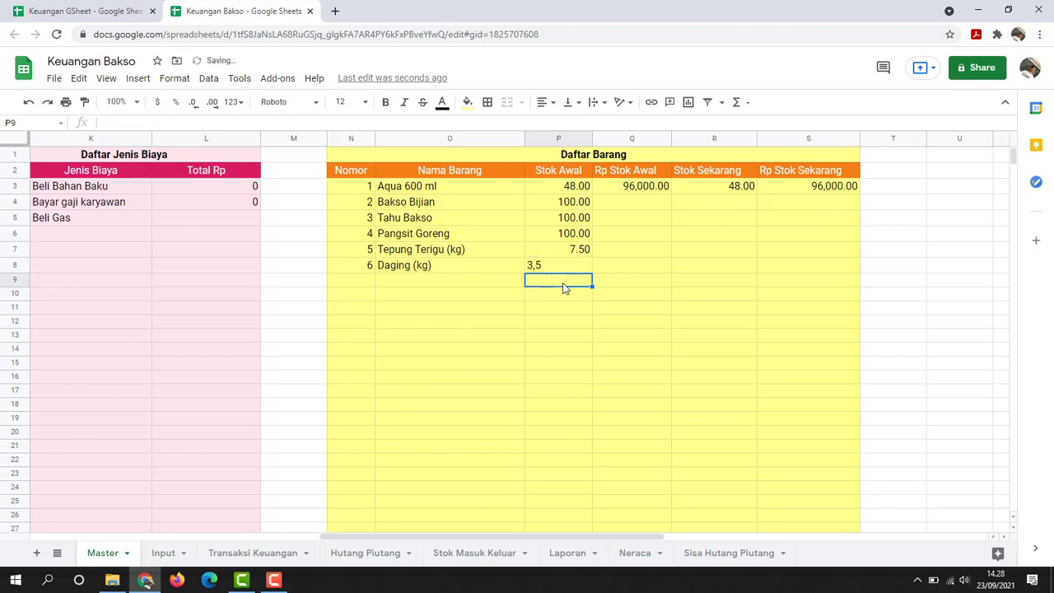
key(Up)
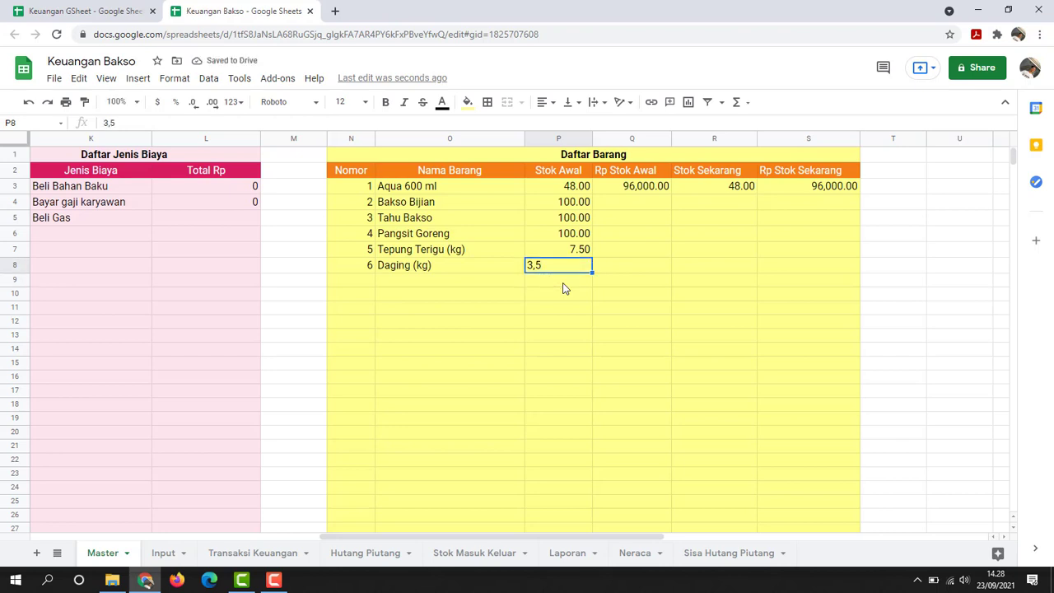
text(3.5)
key(Return)
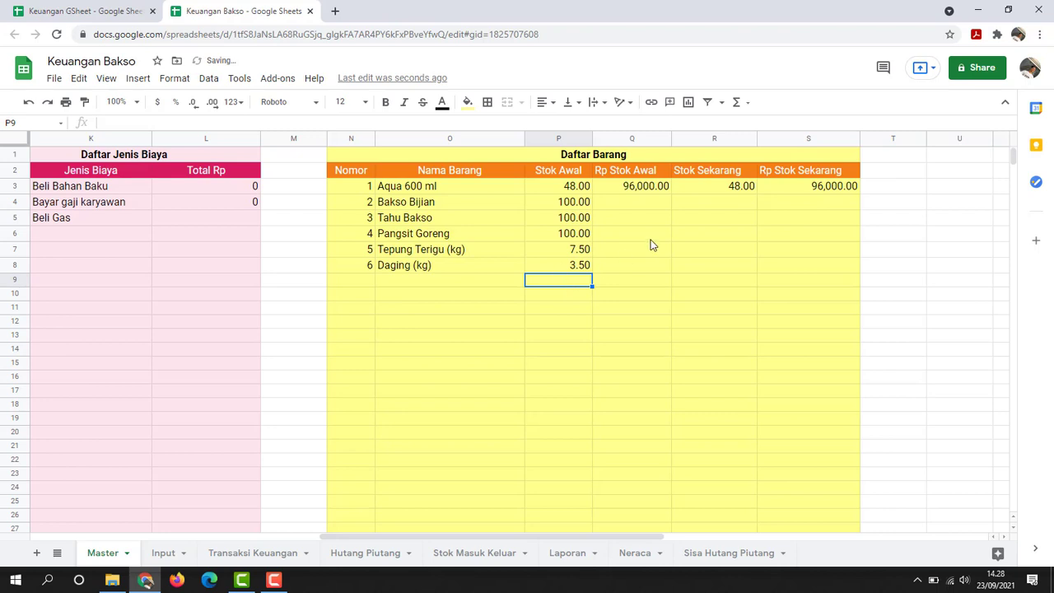
Examine how the Rp Stok Awal of Aqua 600 ml relates to its Stok Awal quantity in row 3
click(646, 203)
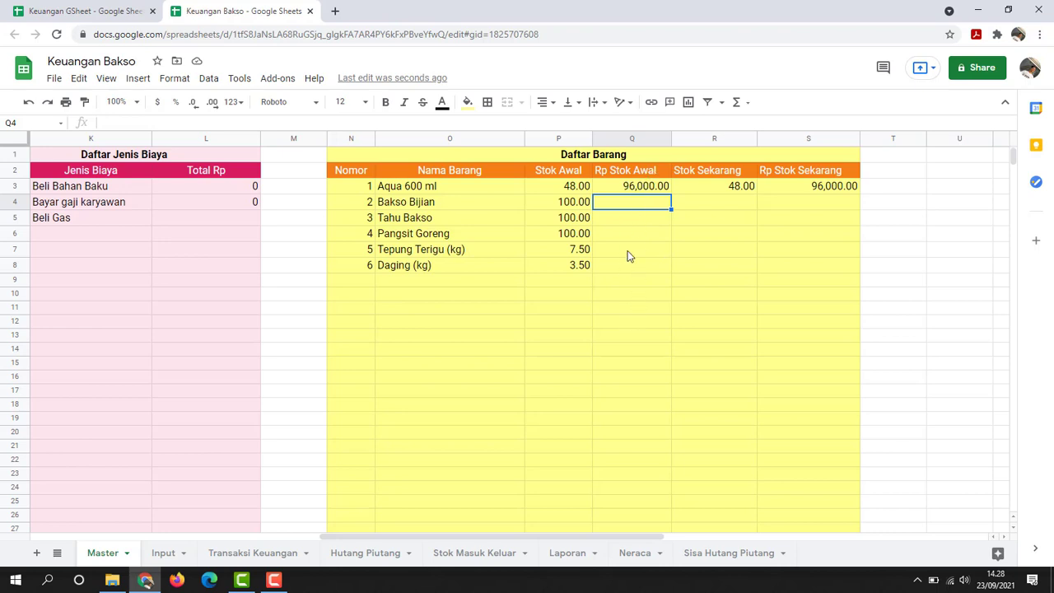
click(648, 187)
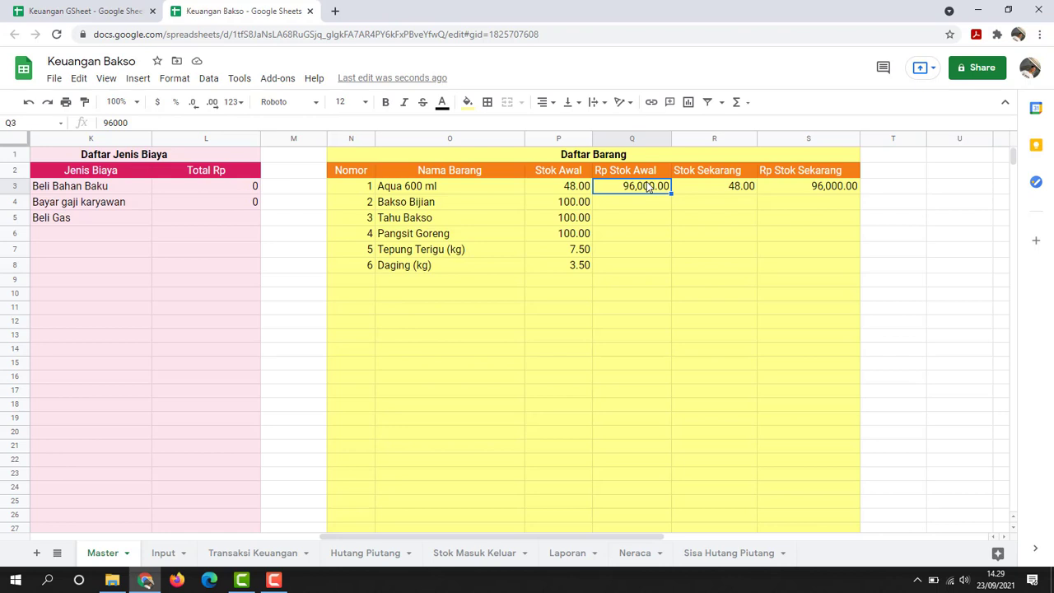
click(554, 190)
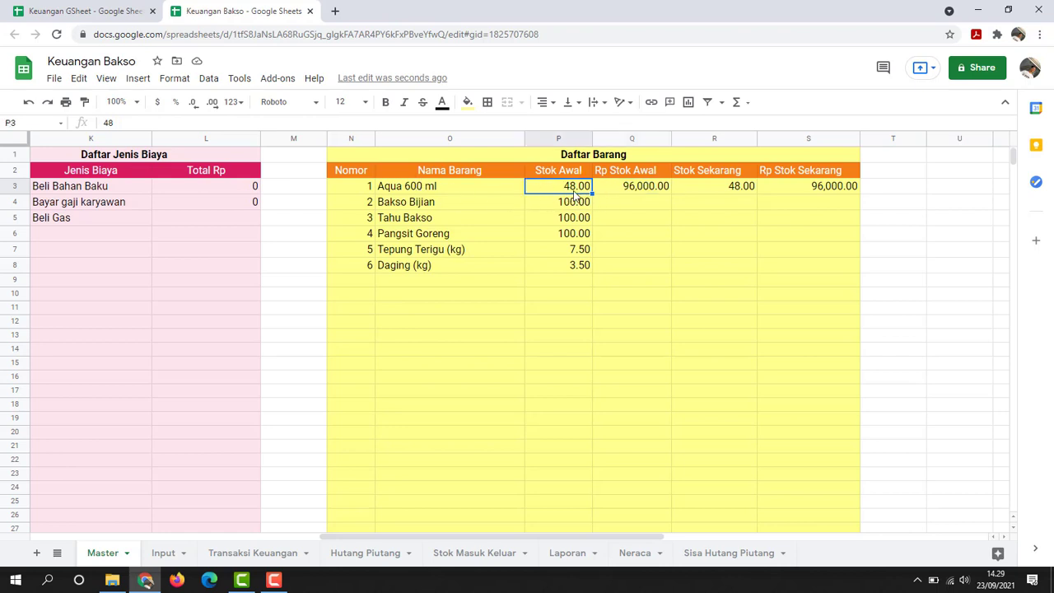
click(599, 199)
click(580, 188)
click(632, 193)
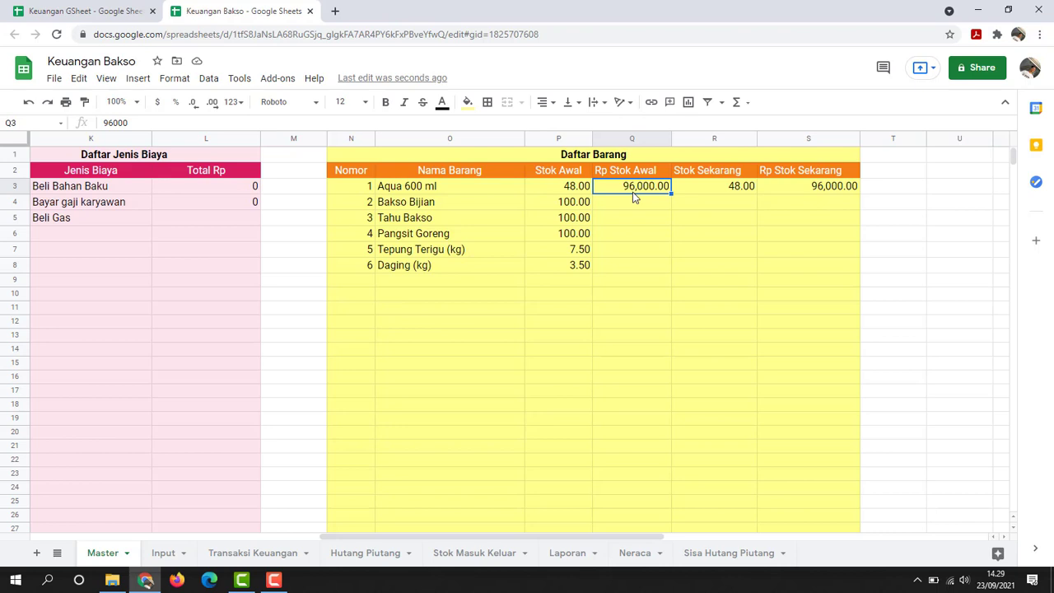
Review the Bakso Bijian row's item name, Stok Awal and empty Rp Stok Awal cell, comparing its stock with Aqua 600 ml
click(646, 206)
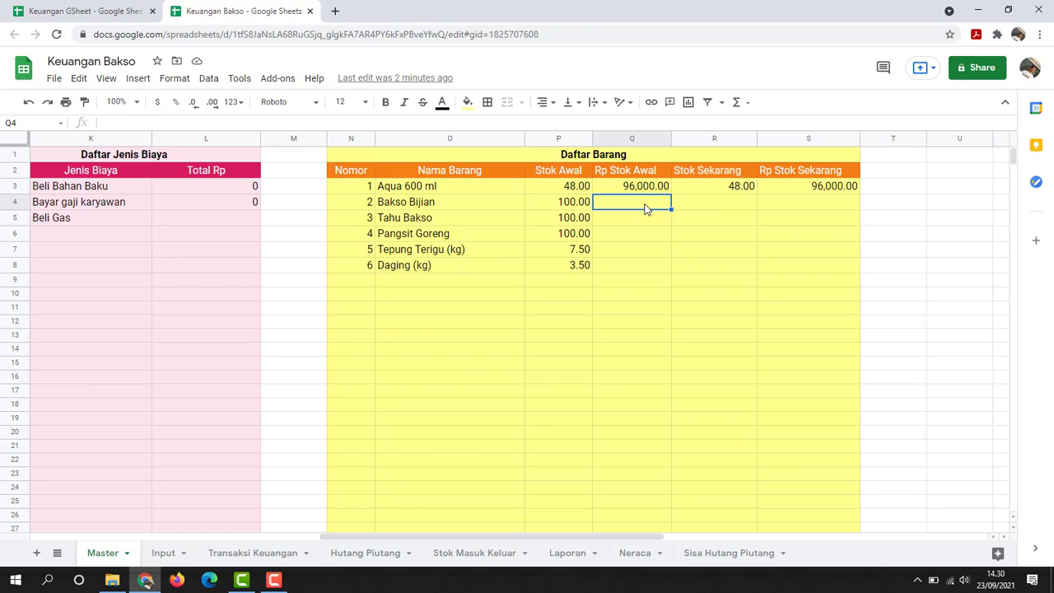
click(400, 209)
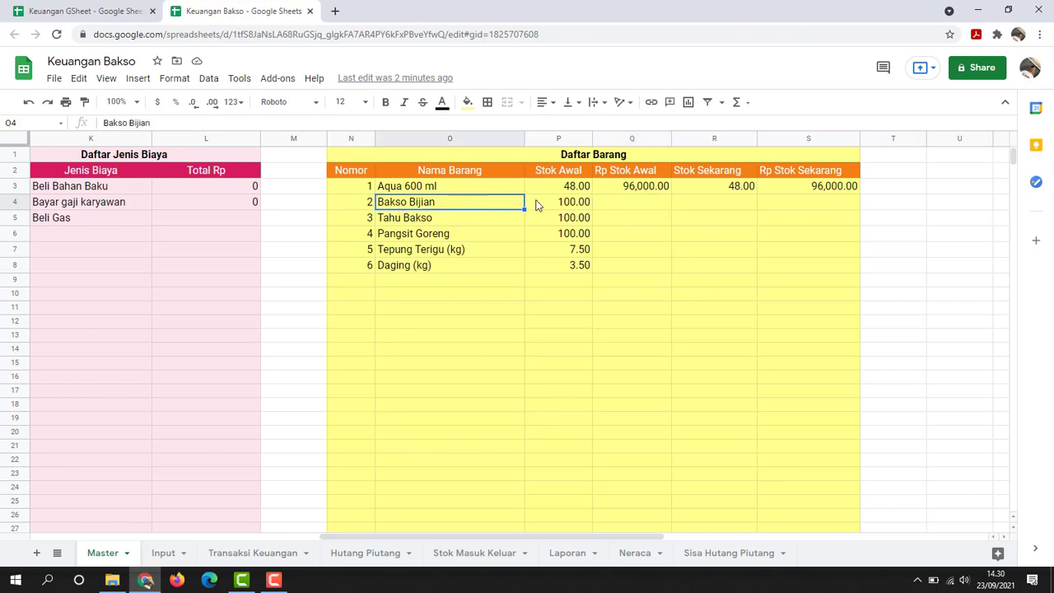
click(535, 205)
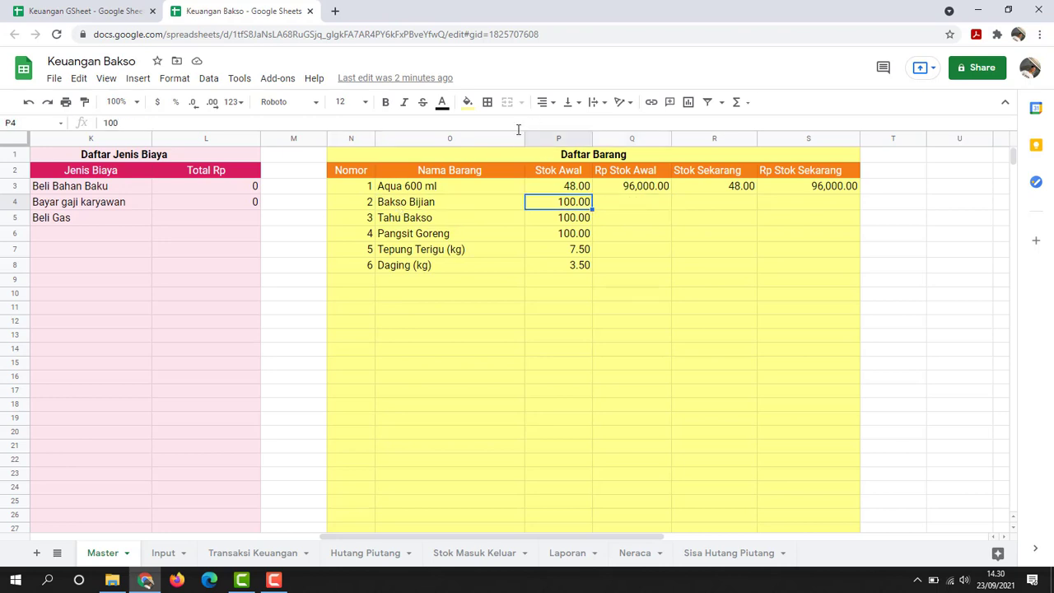
click(428, 206)
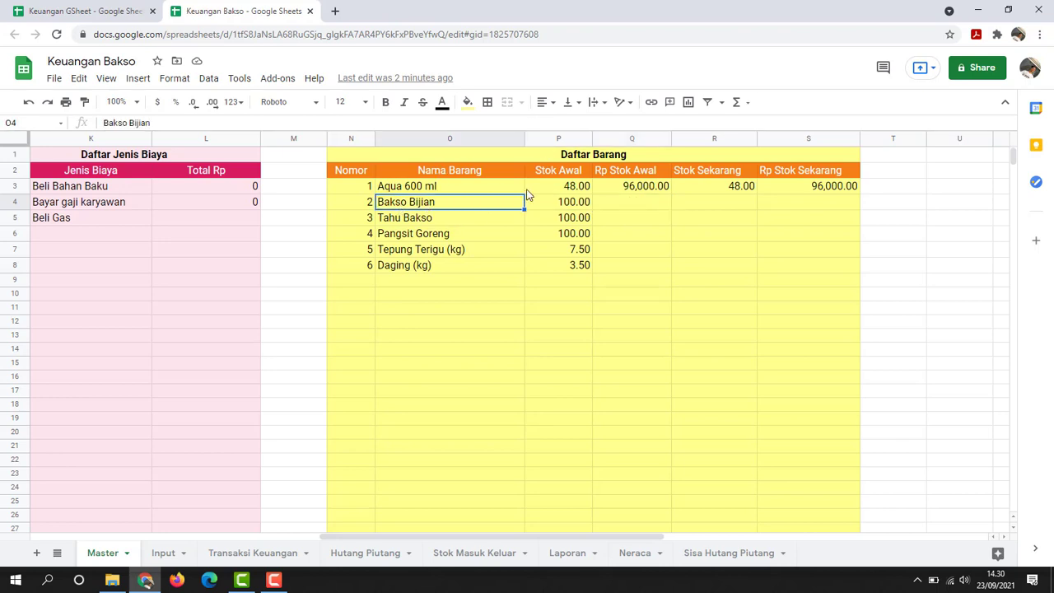
click(572, 206)
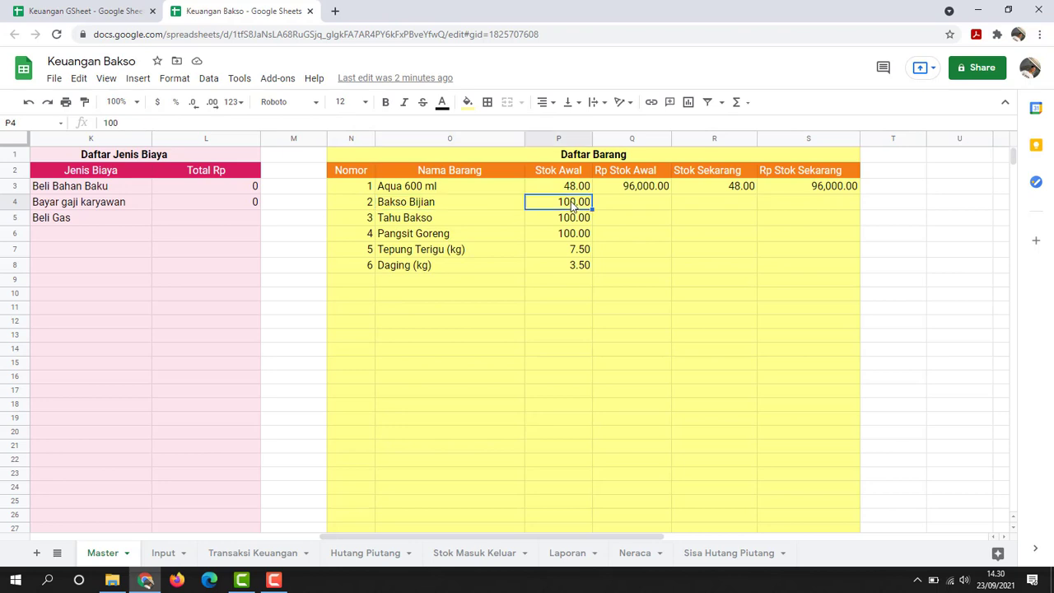
click(454, 209)
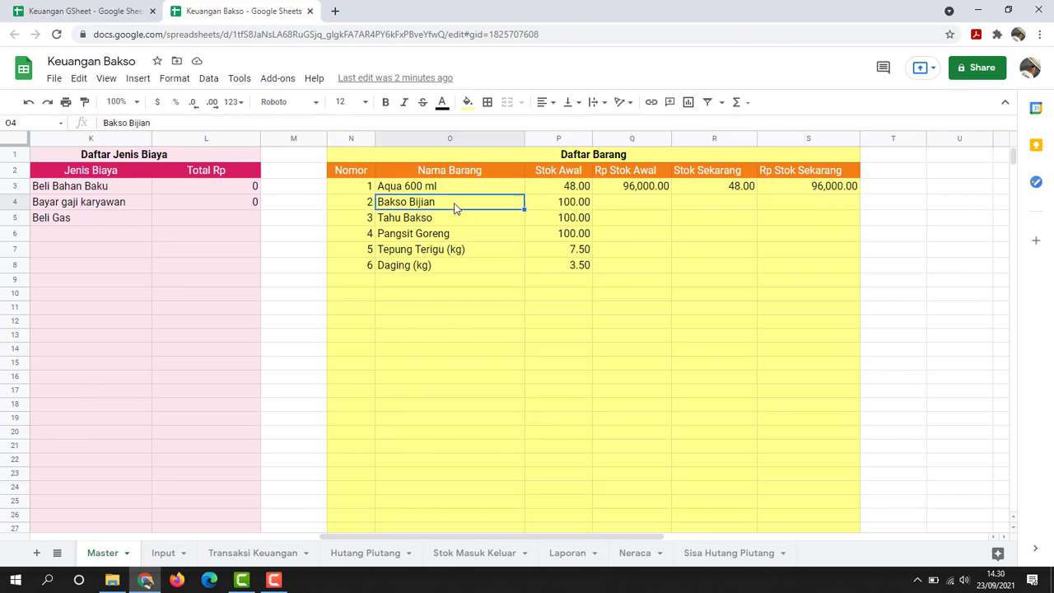
click(564, 209)
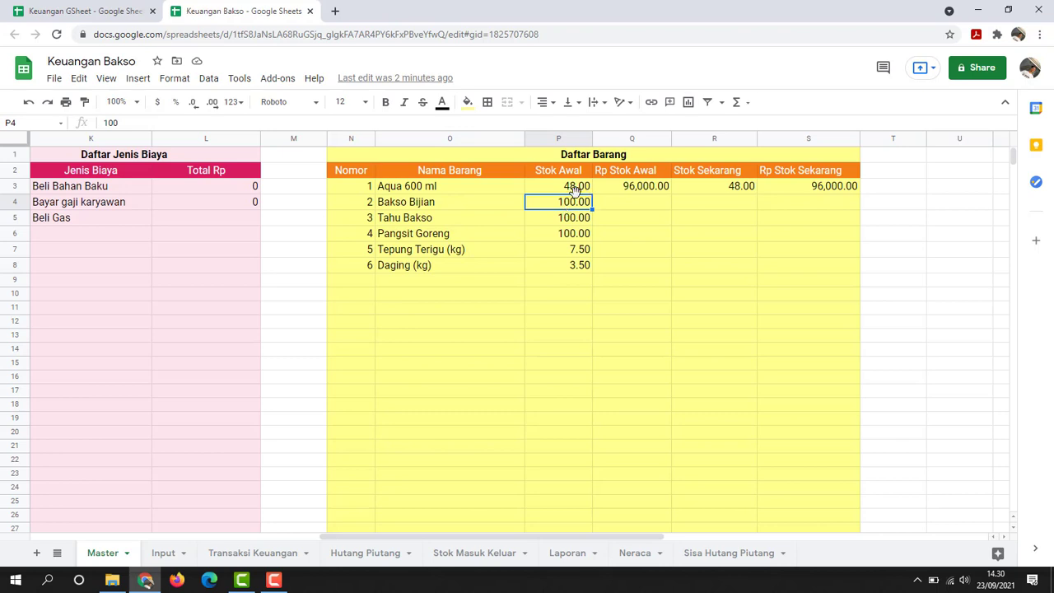
click(576, 187)
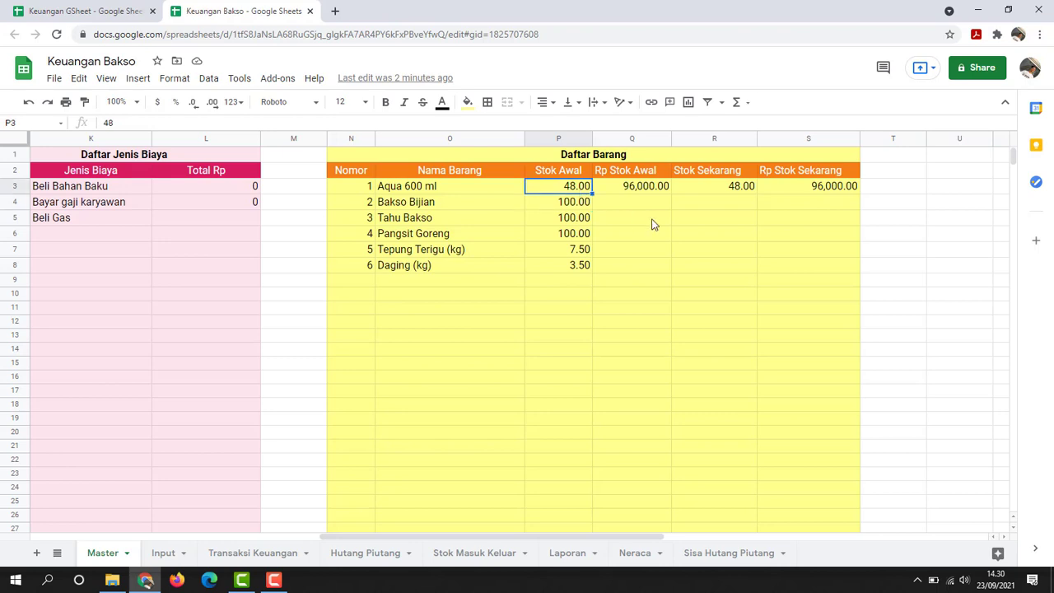
click(585, 207)
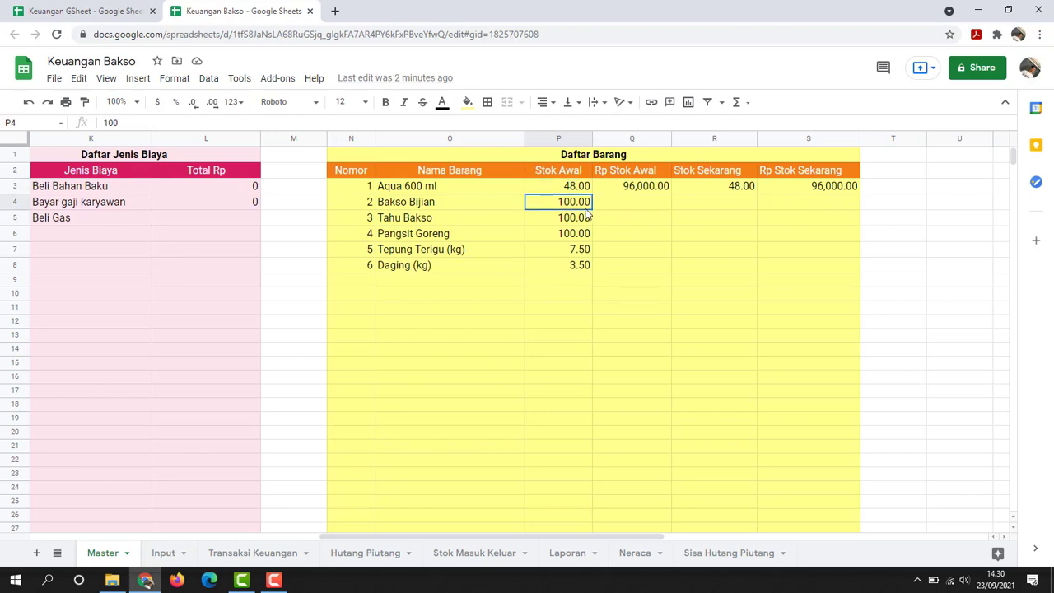
click(664, 207)
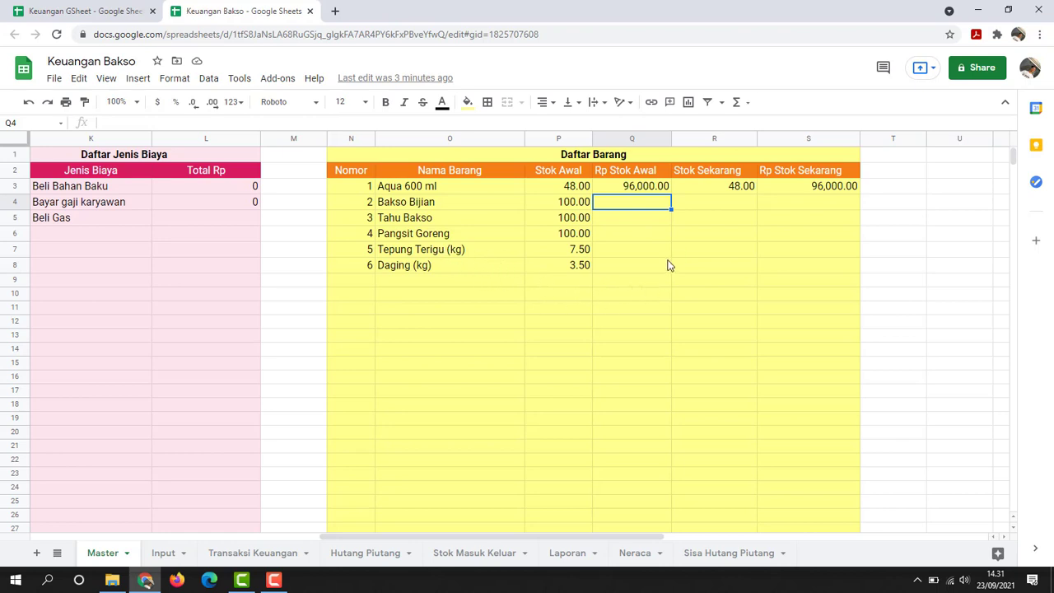
click(564, 202)
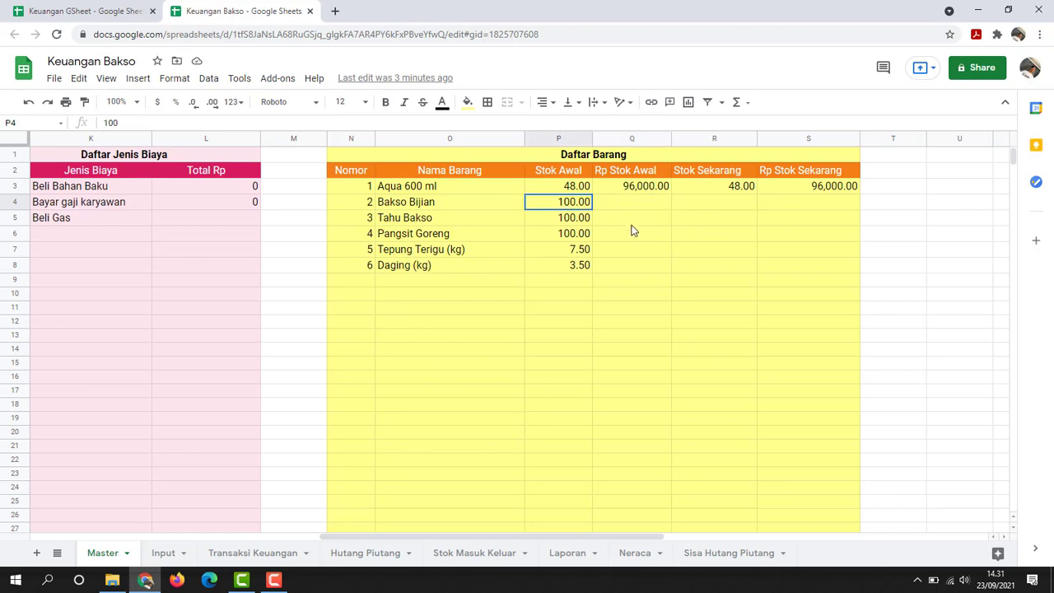
click(640, 256)
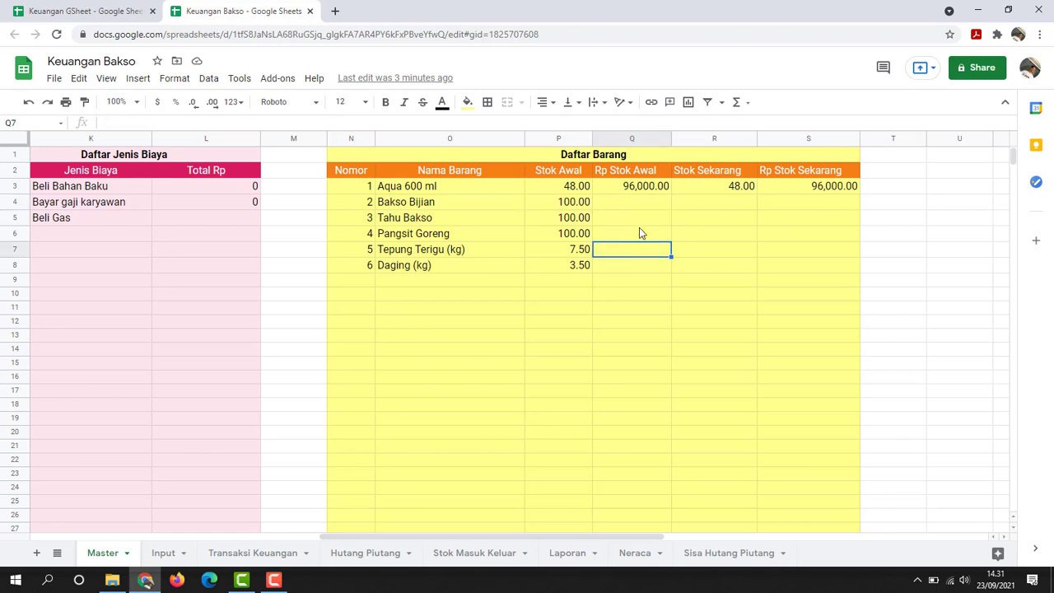
Enter 0 as the Rp Stok Awal of Bakso Bijian in cell Q4
click(636, 205)
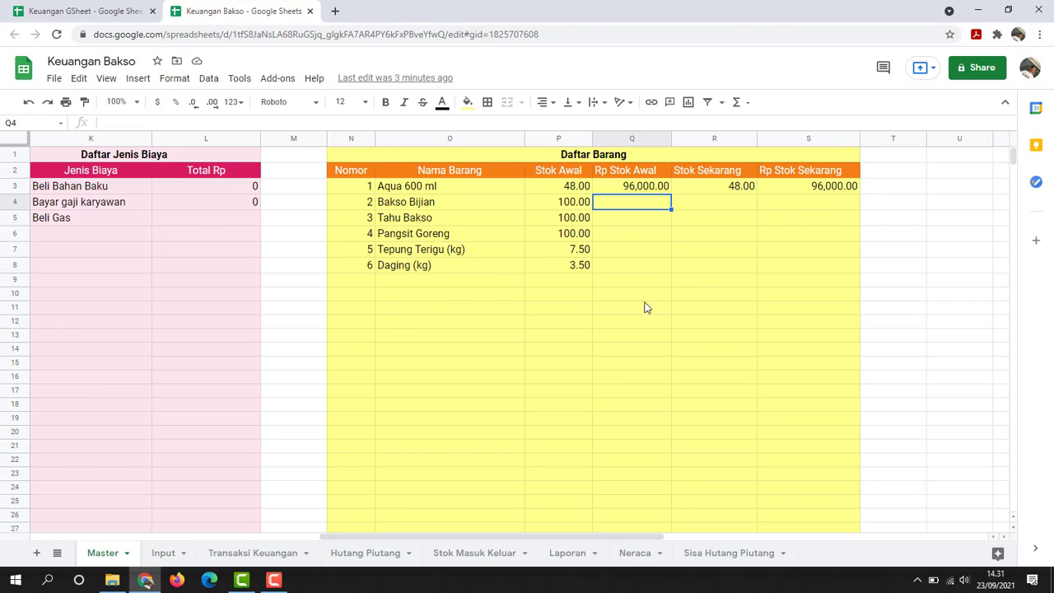
text(0)
key(Return)
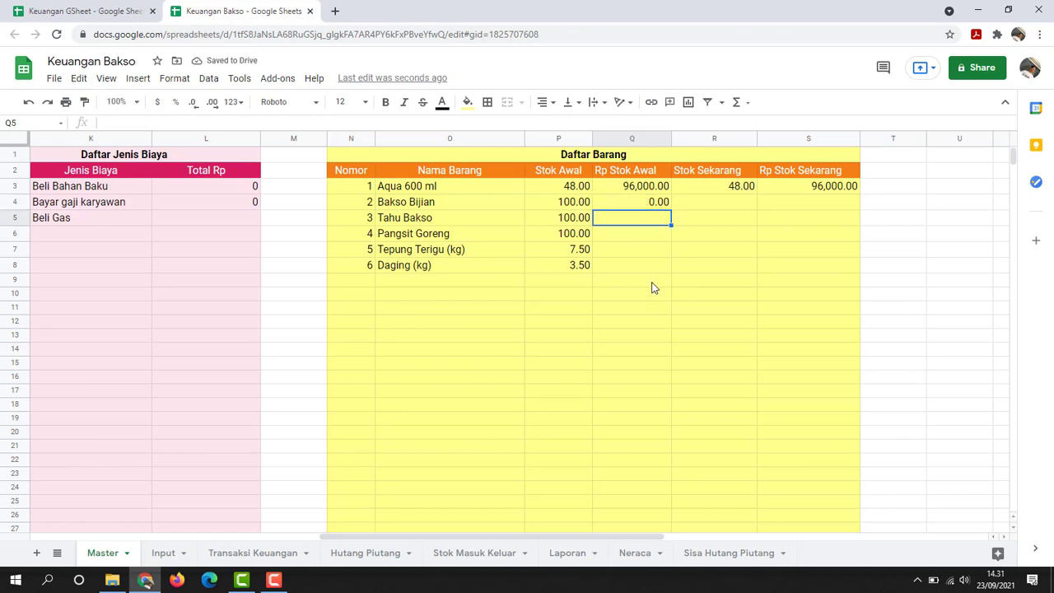
Set the Rp Stok Awal to 50000 for Bakso Bijian and Tahu Bakso and 45000 for Pangsit Goreng in cells Q4 to Q6
key(Up)
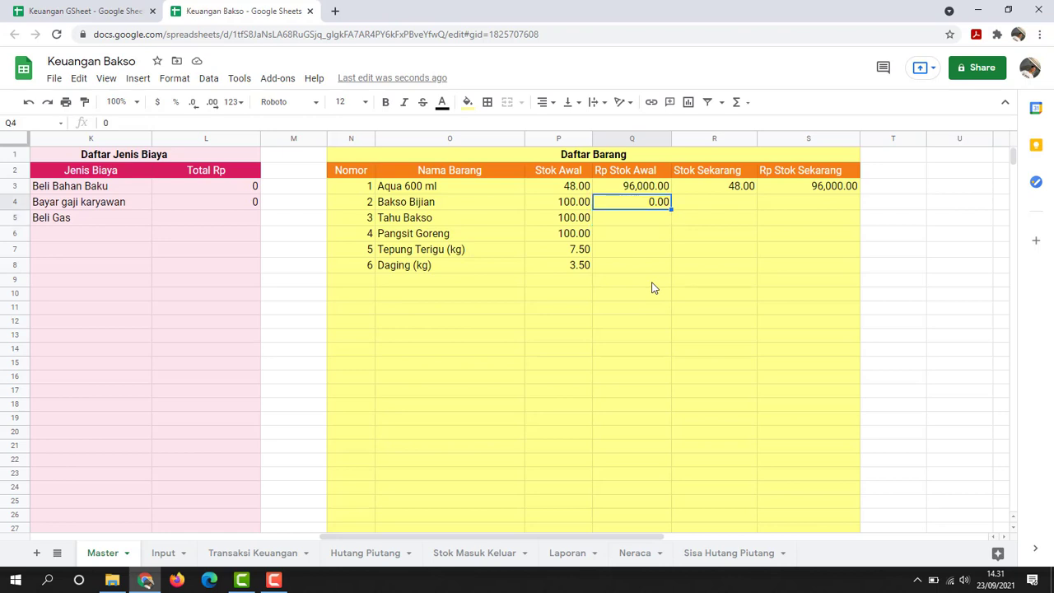
text(50000)
key(Return)
key(Up)
key(Down)
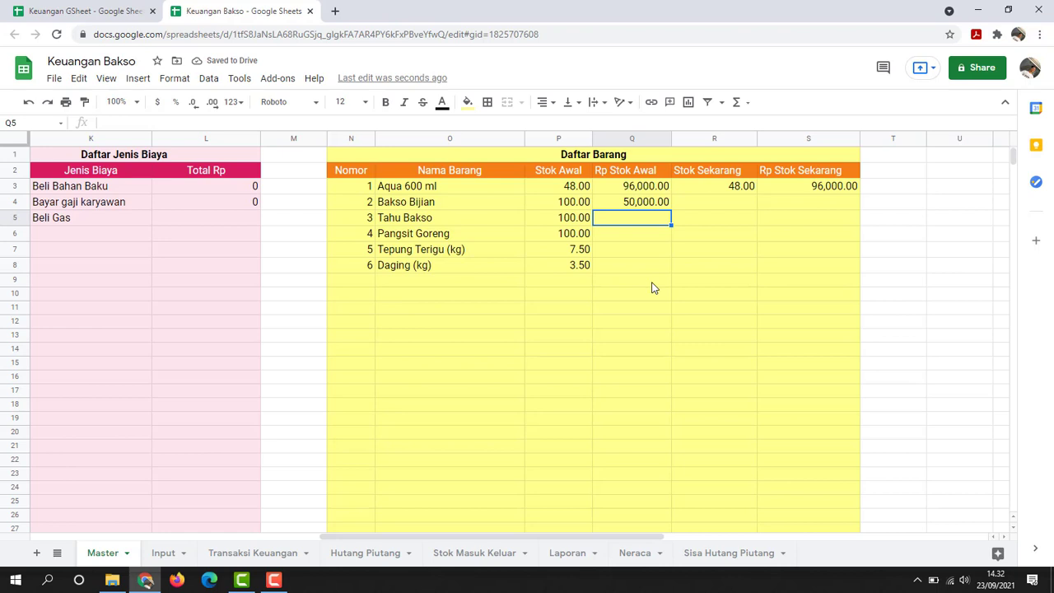
text(50000)
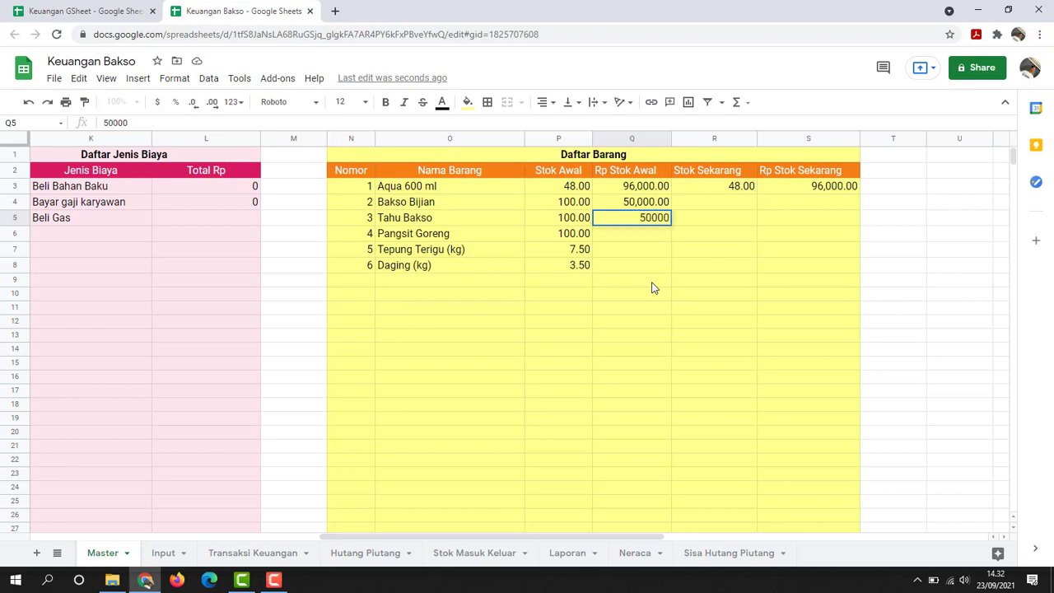
key(Return)
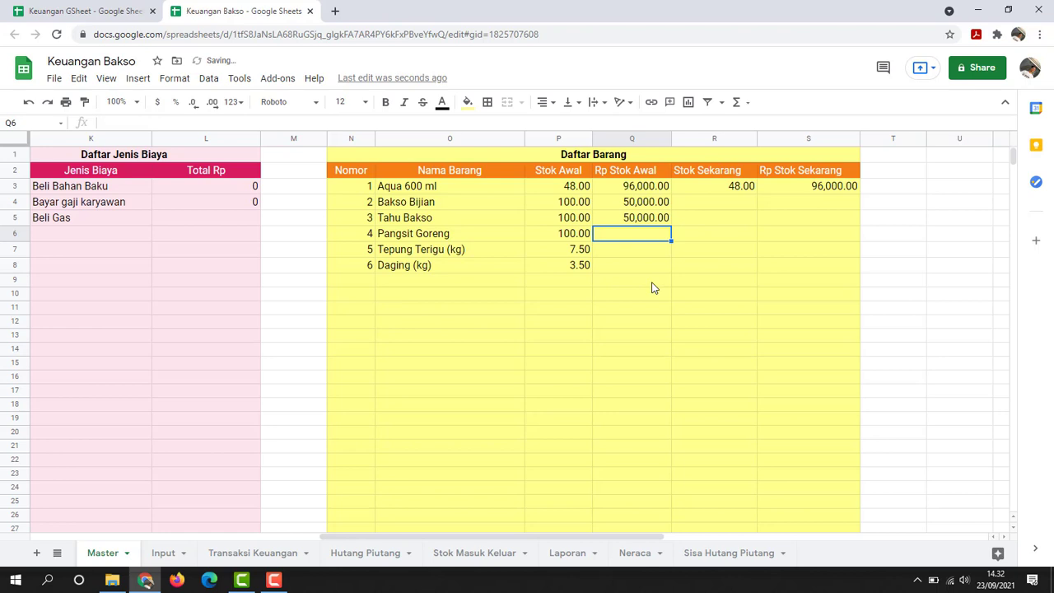
text(45000)
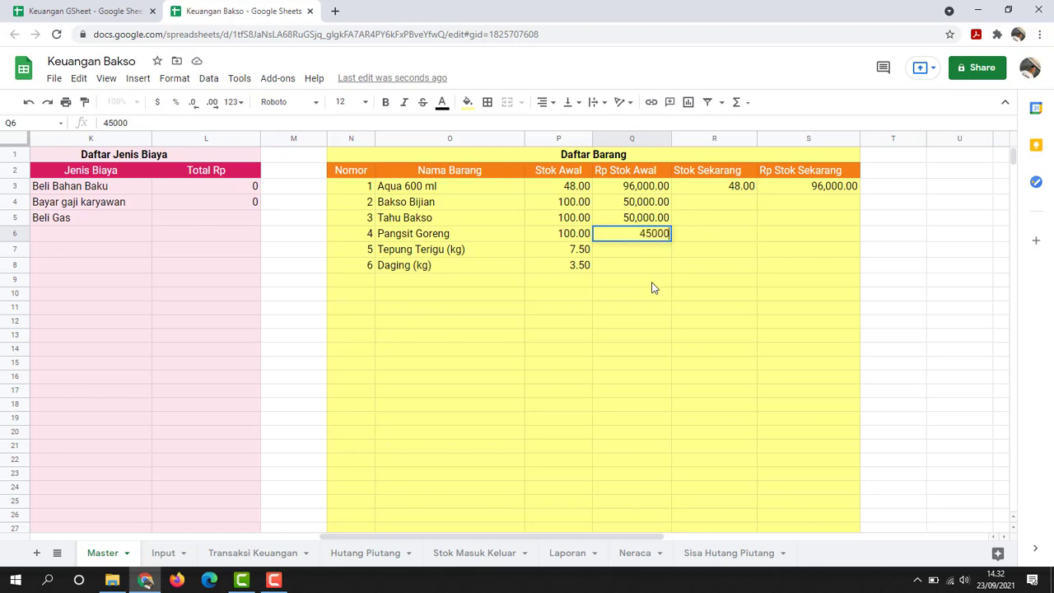
key(Return)
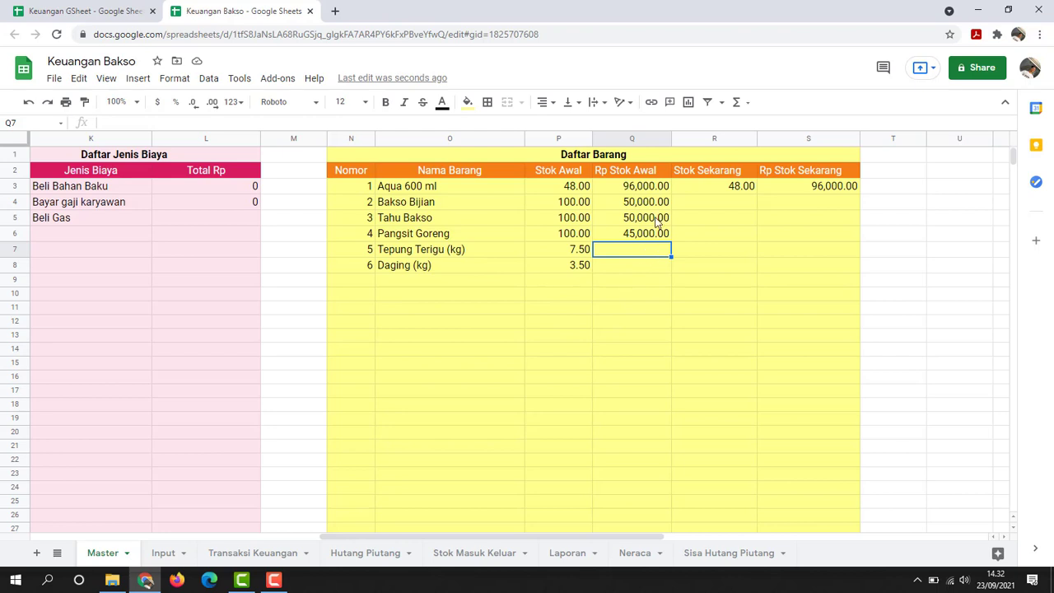
Set the Rp Stok Awal to 75000 for Tepung Terigu (kg) and 350000 for Daging (kg) in cells Q7 and Q8
text(75000)
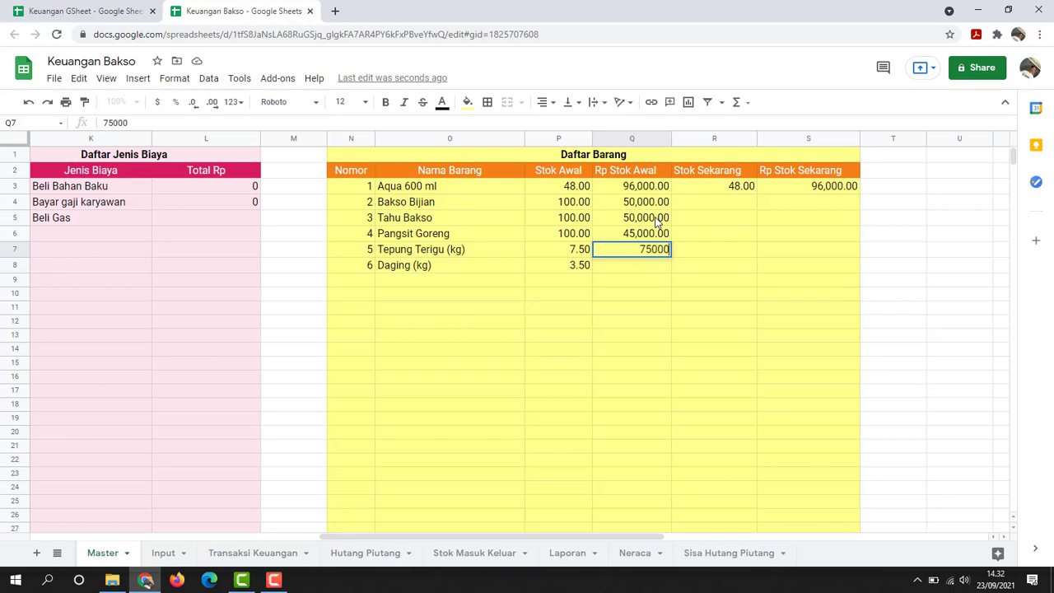
key(Return)
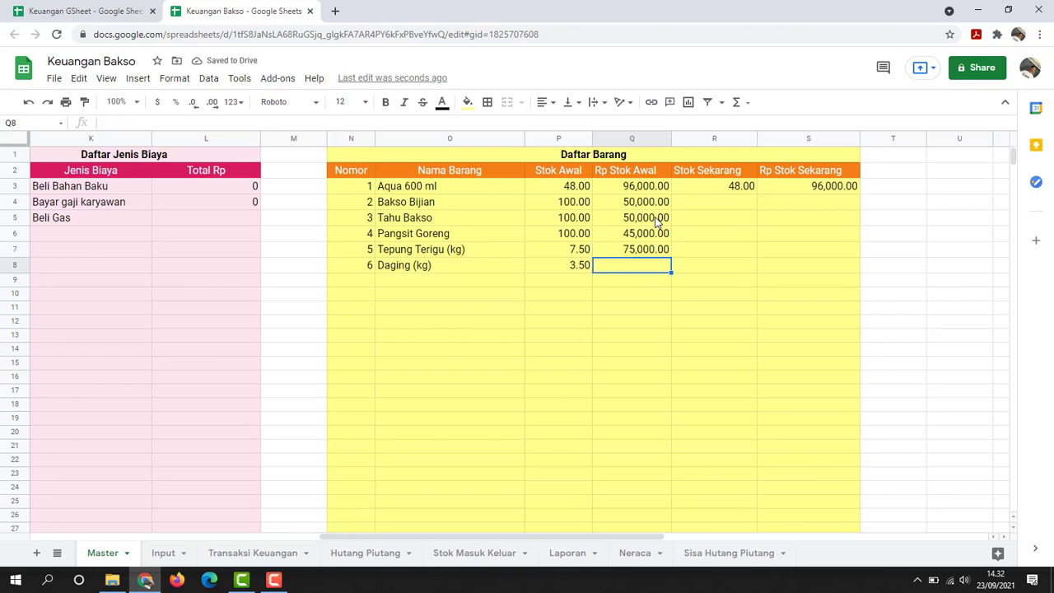
text(350000)
key(Return)
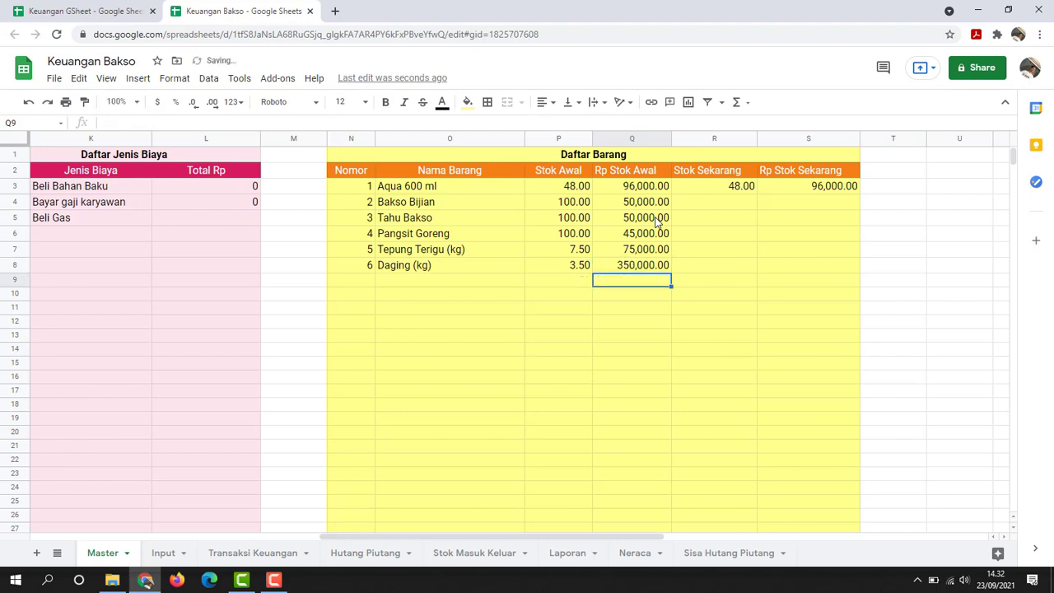
key(Up)
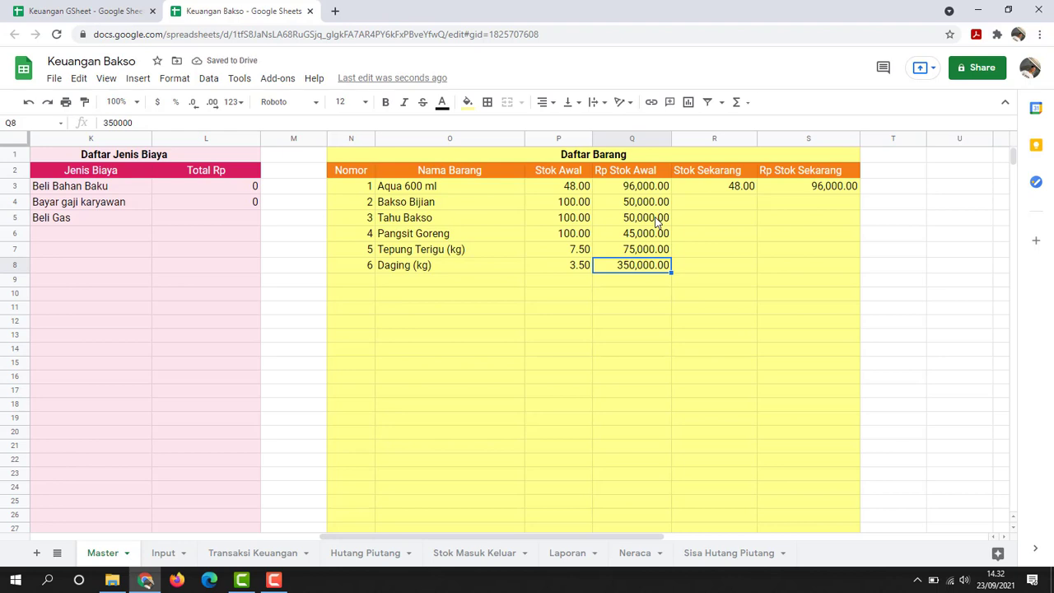
Examine the Stok Sekarang and Rp Stok Sekarang formulas of Aqua 600 ml, comparing them with the Total Rp cells of the expense types
click(727, 216)
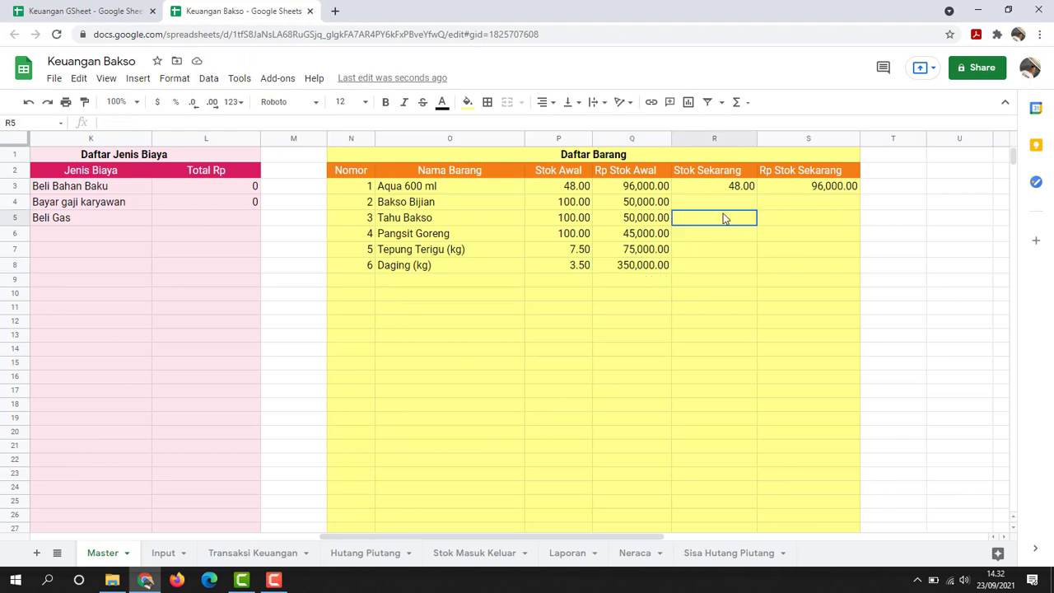
click(789, 188)
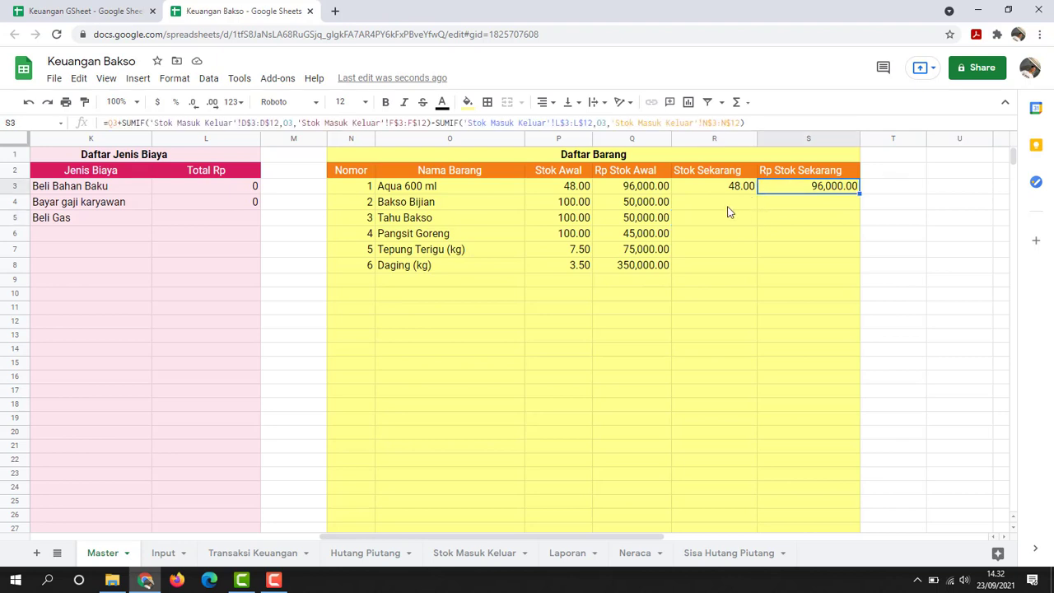
click(723, 189)
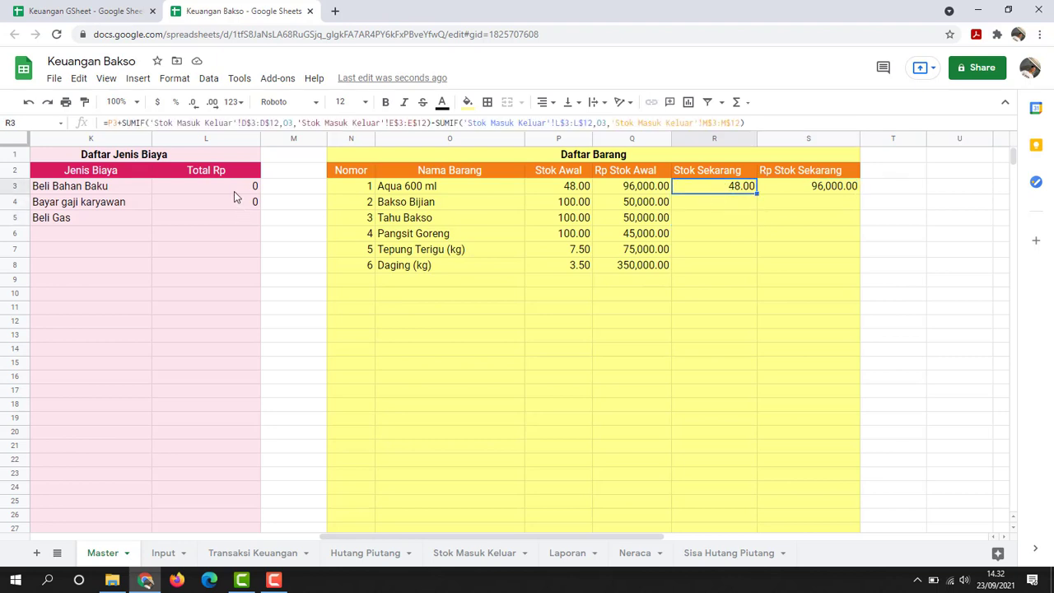
click(234, 191)
click(234, 202)
click(715, 195)
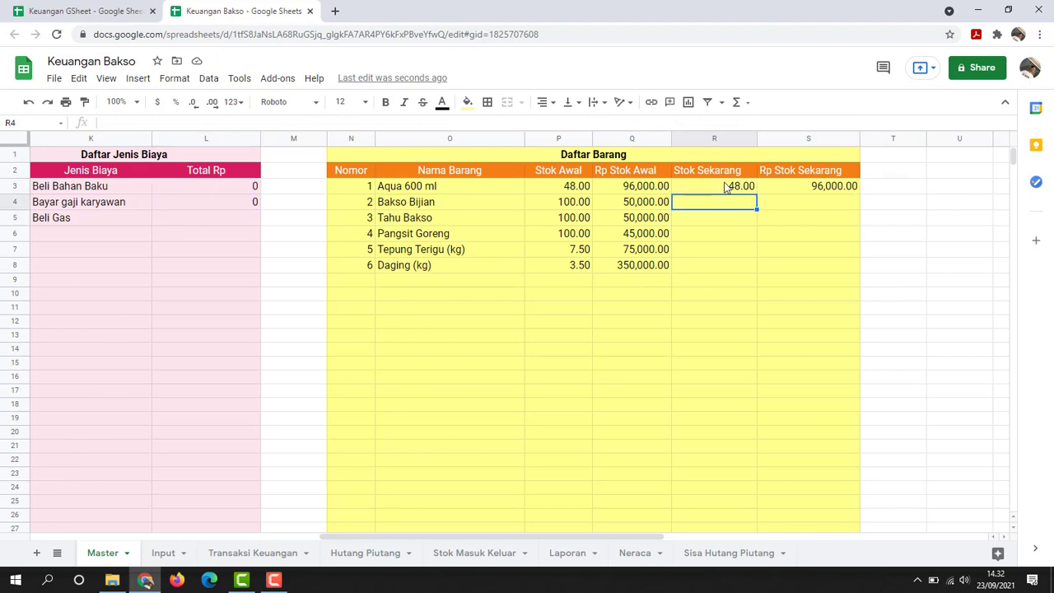
click(726, 189)
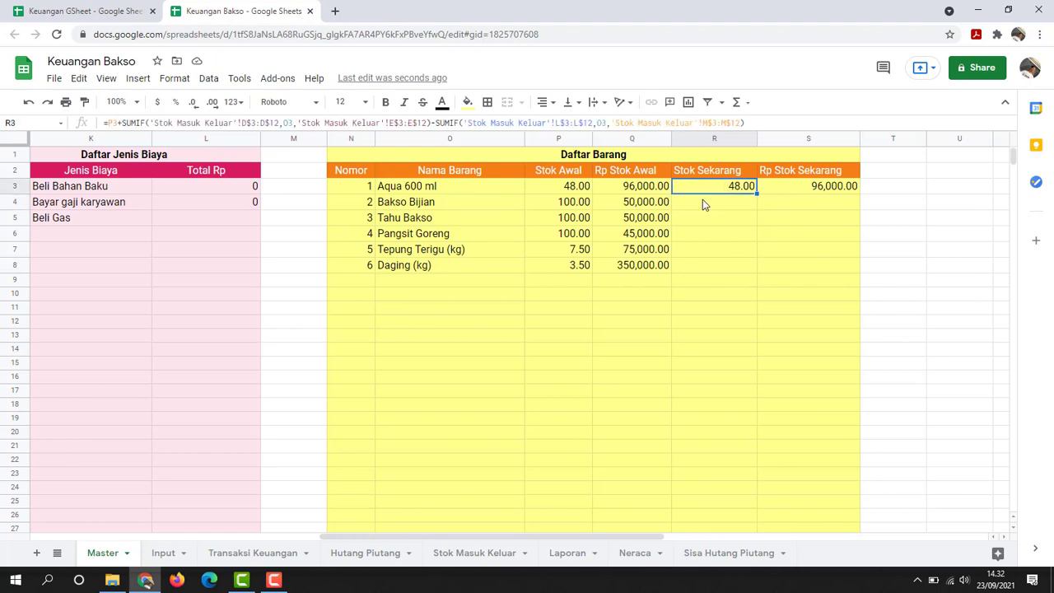
Check the Stok Sekarang and Rp Stok Sekarang cells of the items below Aqua 600 ml for formulas
click(692, 203)
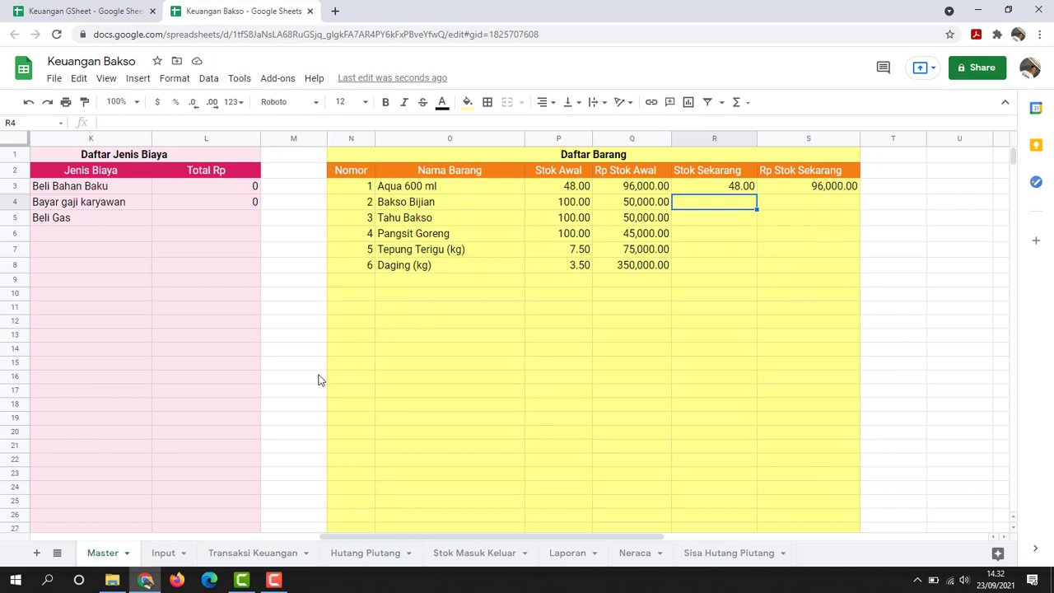
click(797, 208)
click(805, 219)
click(736, 223)
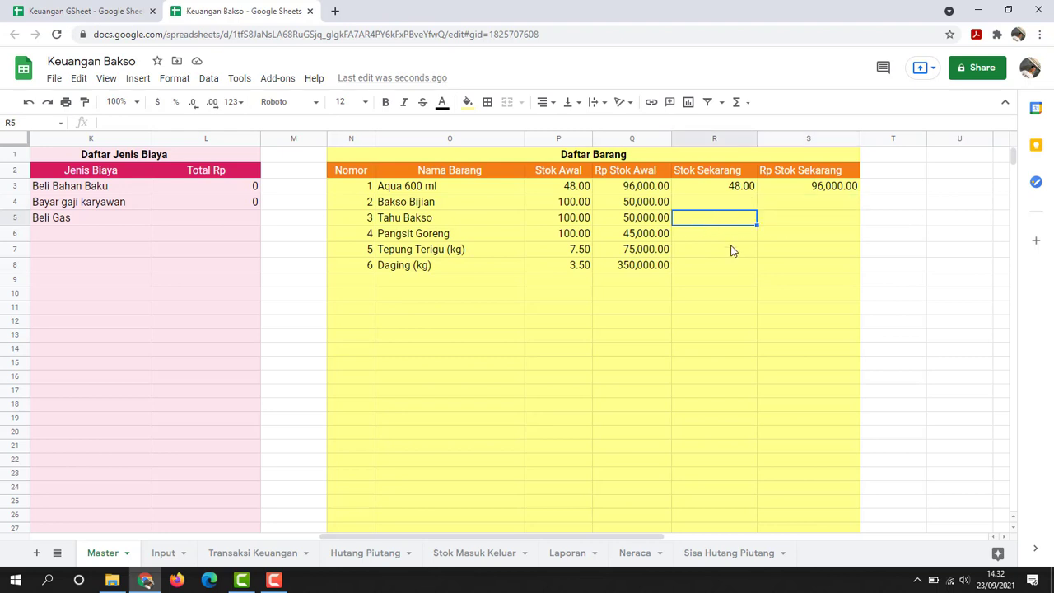
click(733, 251)
click(745, 236)
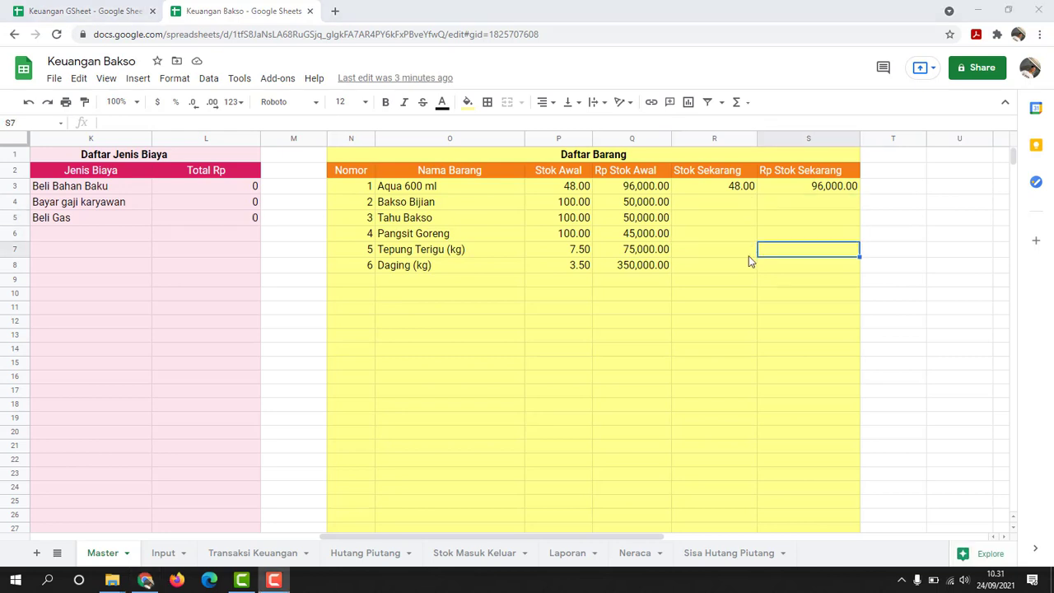